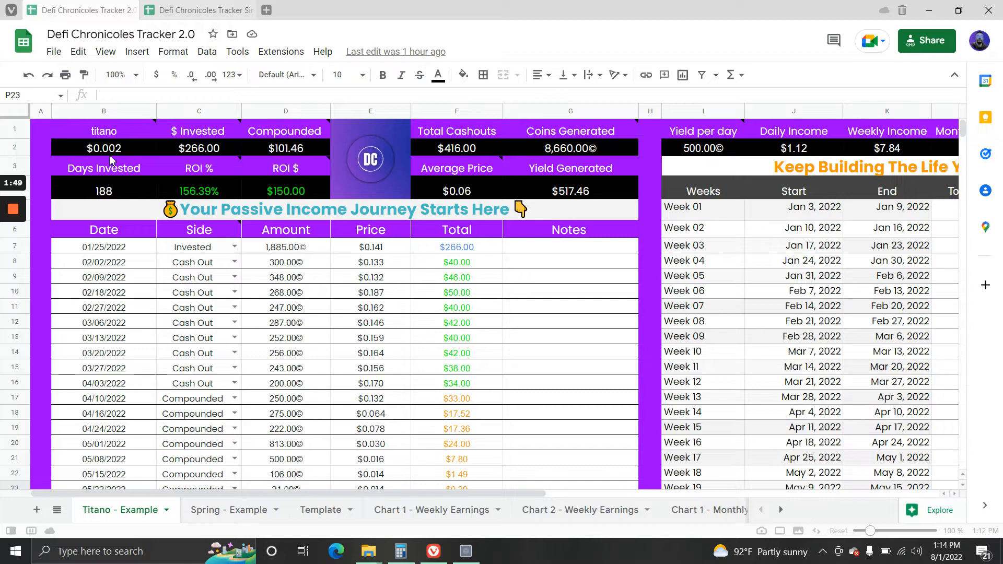
Set the token name in cell B1 to grape-finance to pull its live price.
{"action": "left_click", "coordinate": [109, 135]}
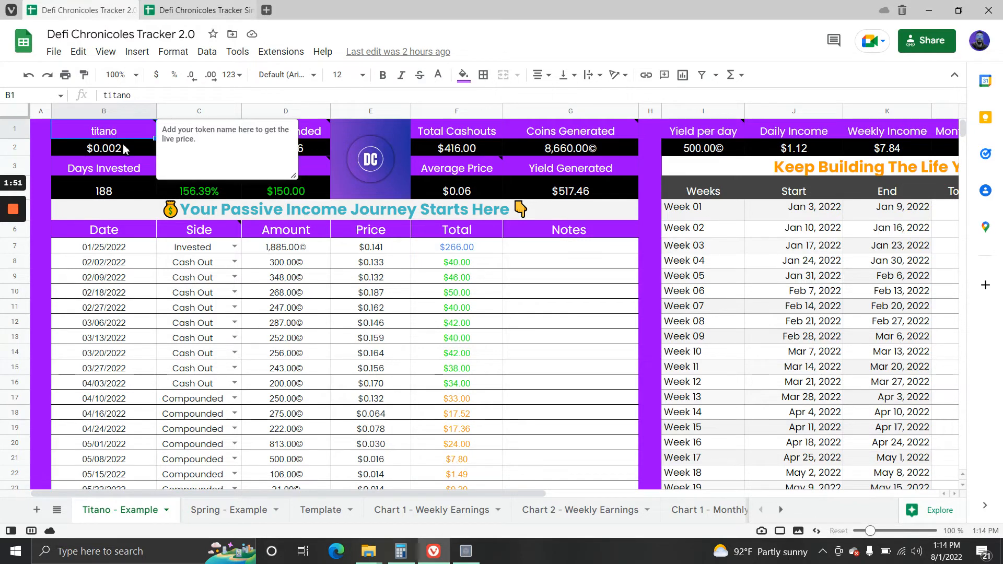
{"action": "left_click", "coordinate": [155, 261]}
{"action": "left_click", "coordinate": [143, 149]}
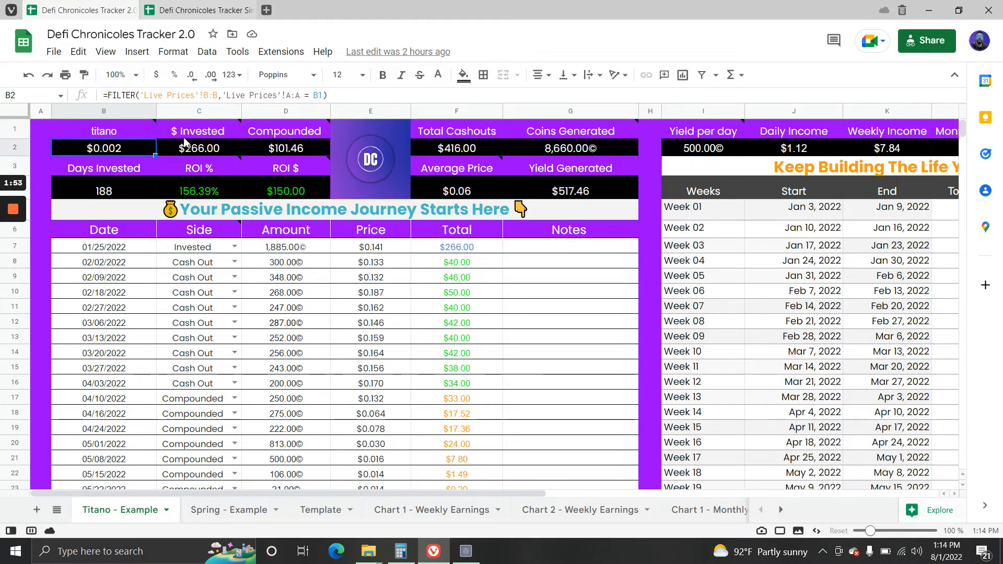
{"action": "left_click", "coordinate": [176, 269]}
{"action": "left_click", "coordinate": [116, 135]}
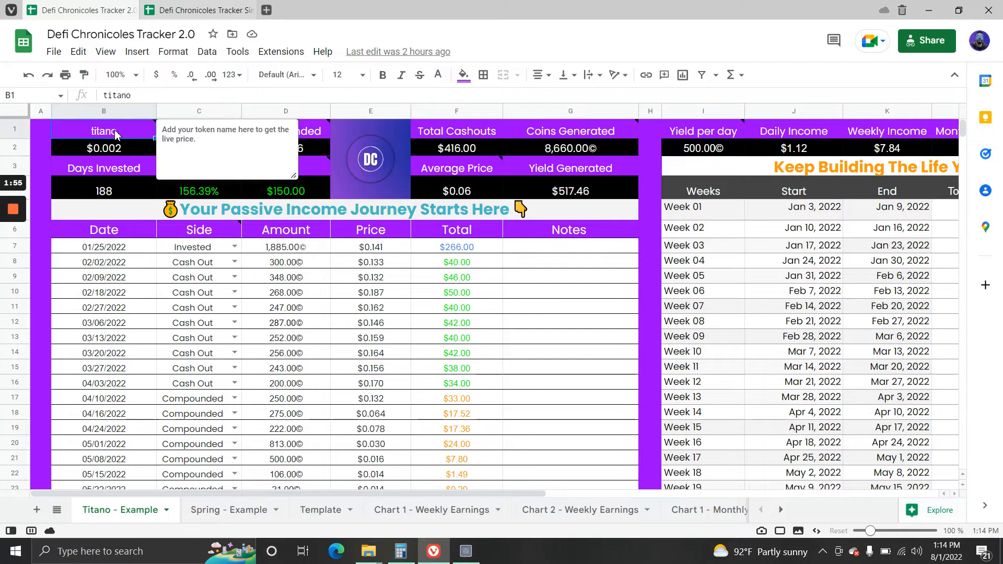
{"action": "type", "text": "grap"}
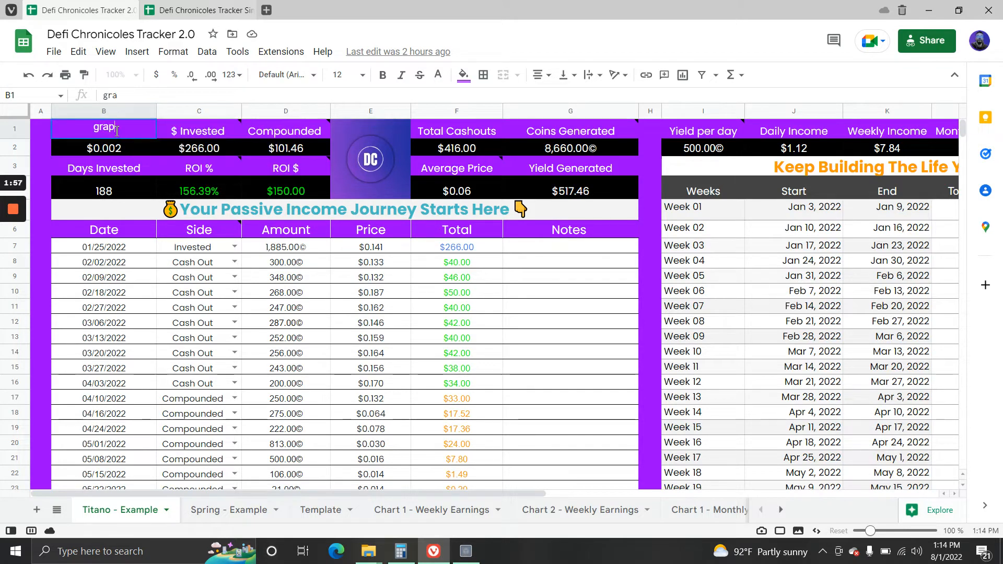
{"action": "type", "text": "e-finance"}
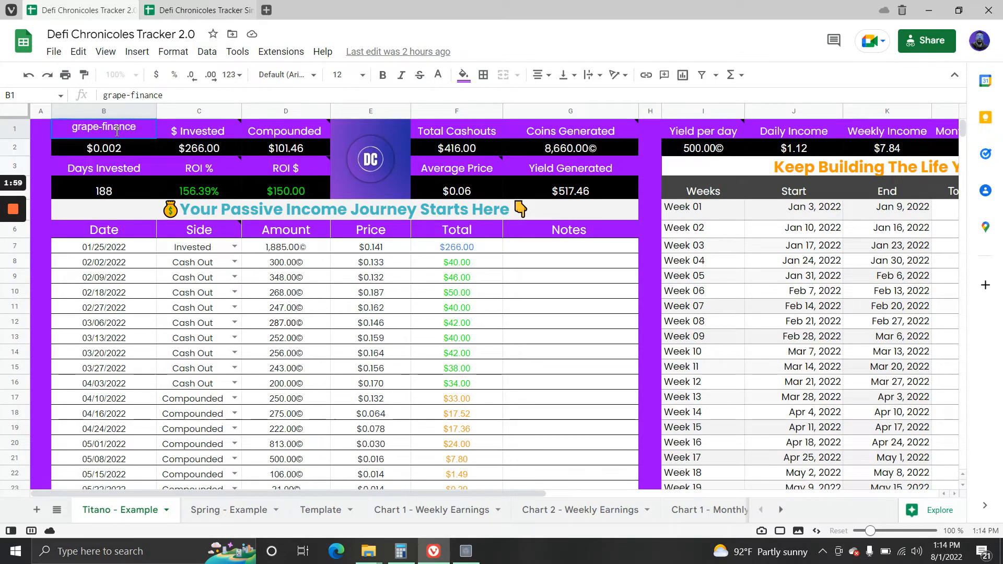
{"action": "key", "text": "Return"}
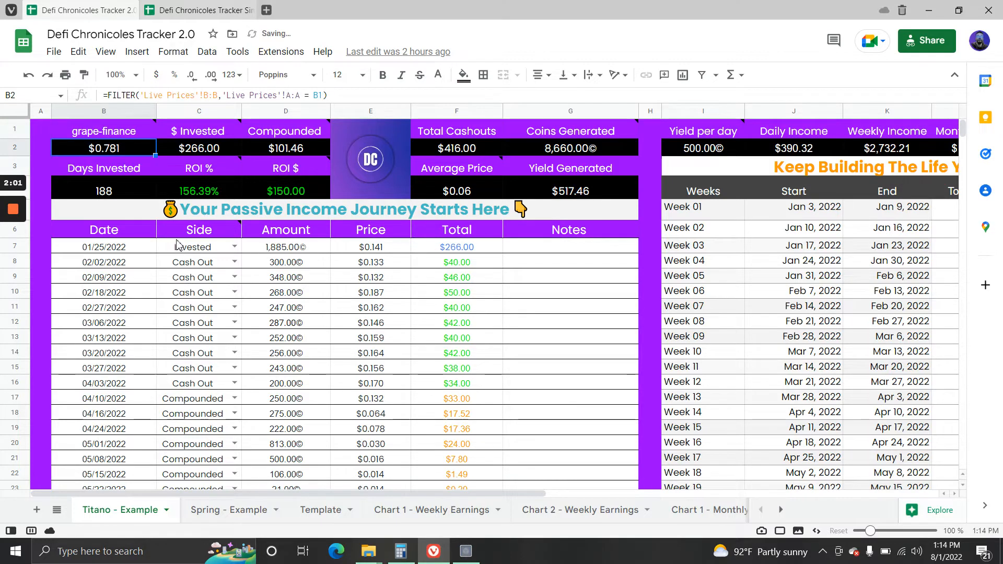
Change the token name in cell B1 back to titano.
{"action": "mouse_move", "coordinate": [111, 136]}
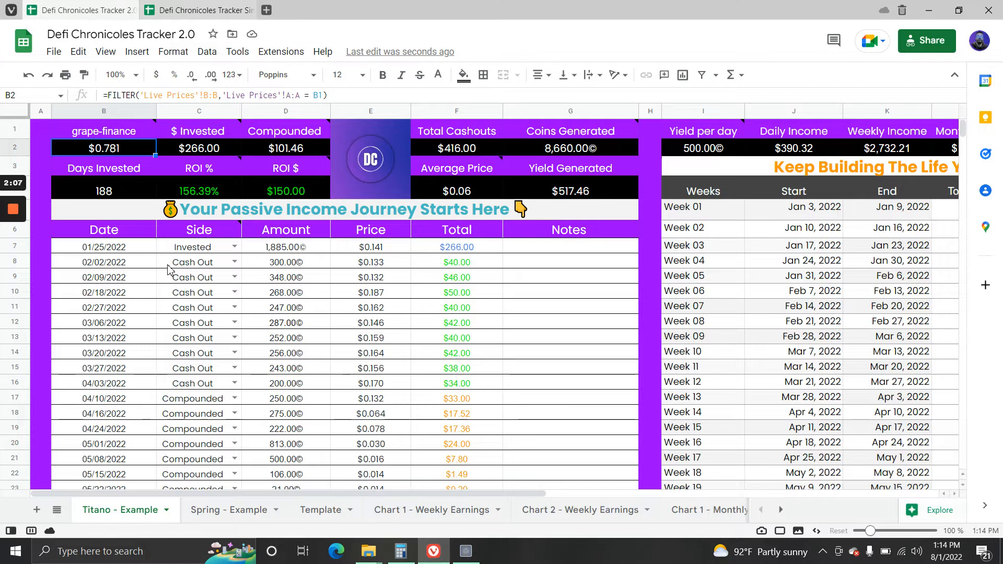
{"action": "left_click", "coordinate": [109, 134]}
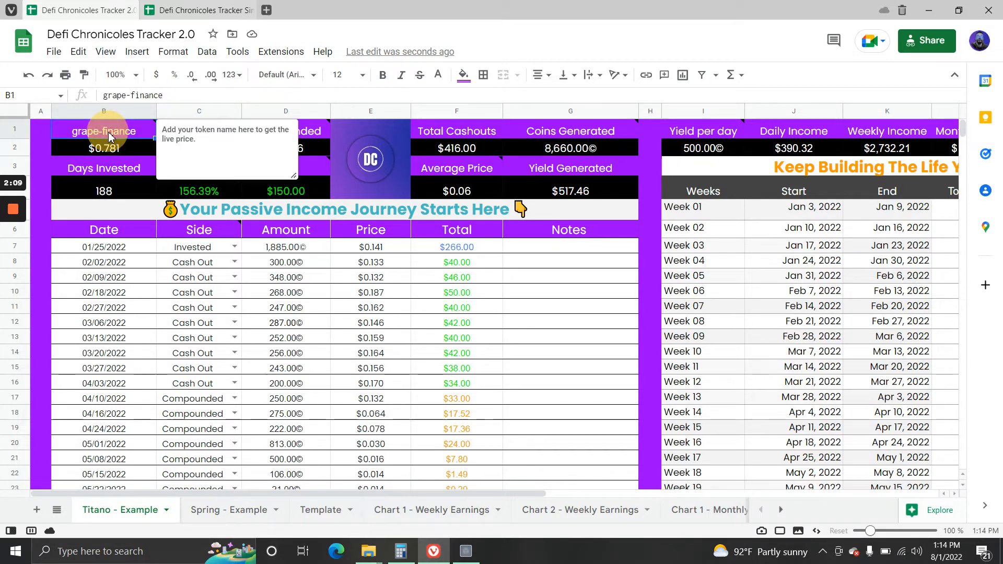
{"action": "type", "text": "titano"}
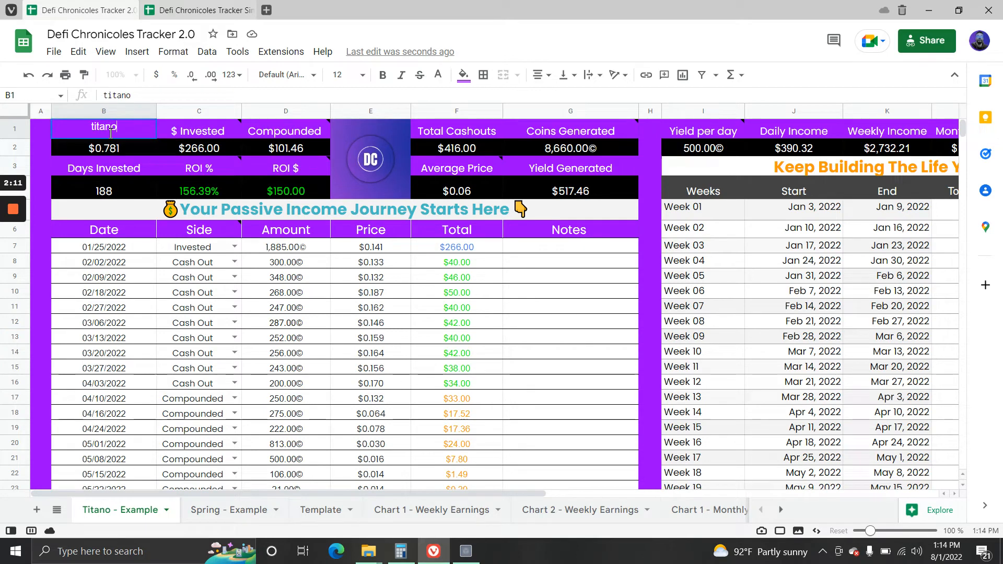
{"action": "left_click", "coordinate": [152, 250]}
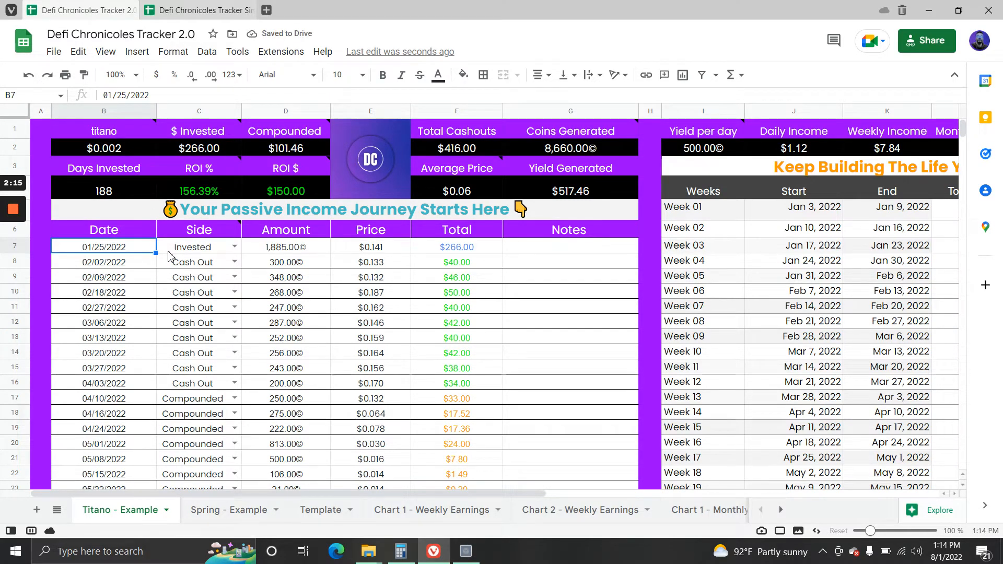
Review the notes on the $ Invested and Side headers and the formulas behind $ Invested and ROI %.
{"action": "mouse_move", "coordinate": [208, 140]}
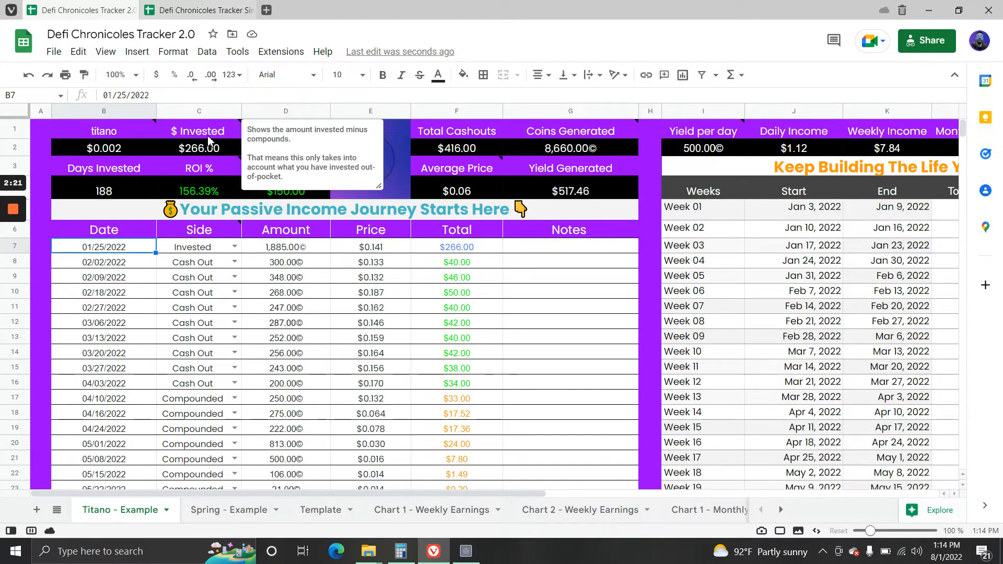
{"action": "left_click", "coordinate": [214, 149]}
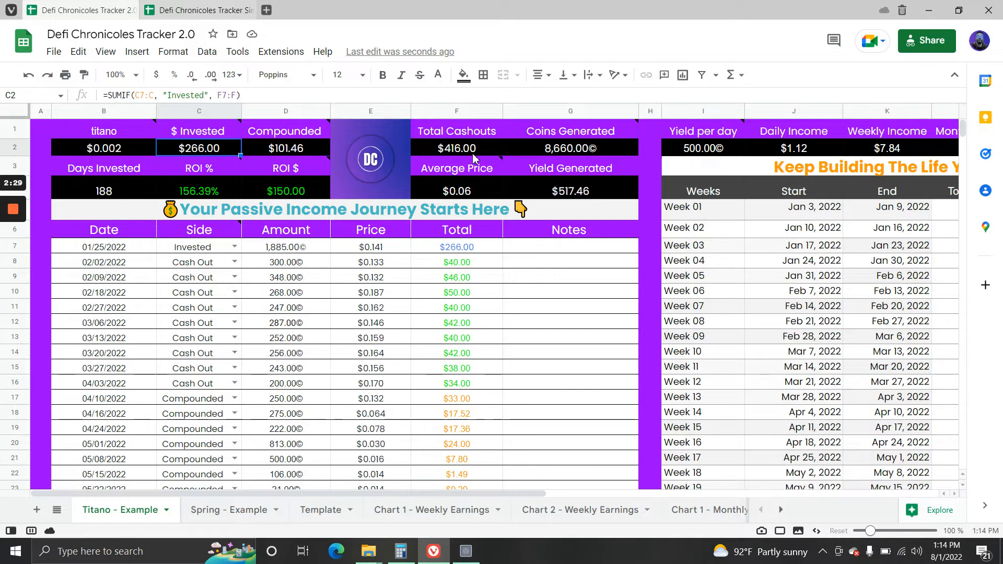
{"action": "left_click", "coordinate": [400, 156]}
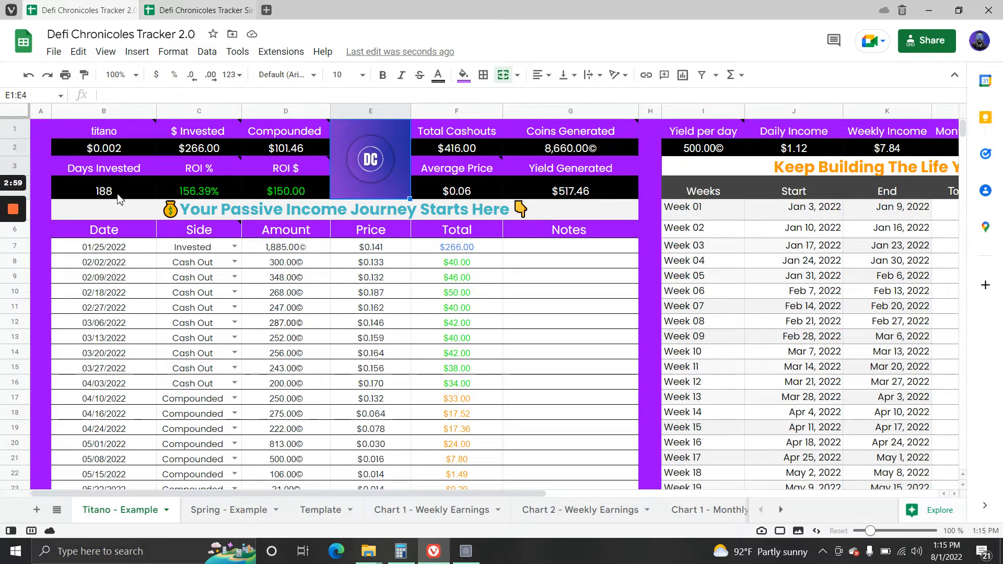
{"action": "left_click", "coordinate": [212, 194]}
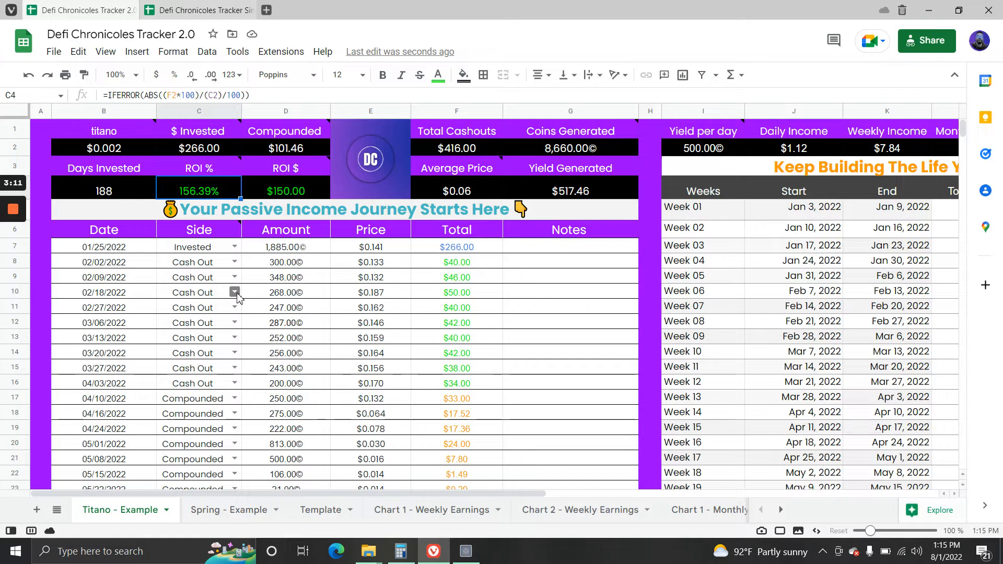
{"action": "mouse_move", "coordinate": [202, 226]}
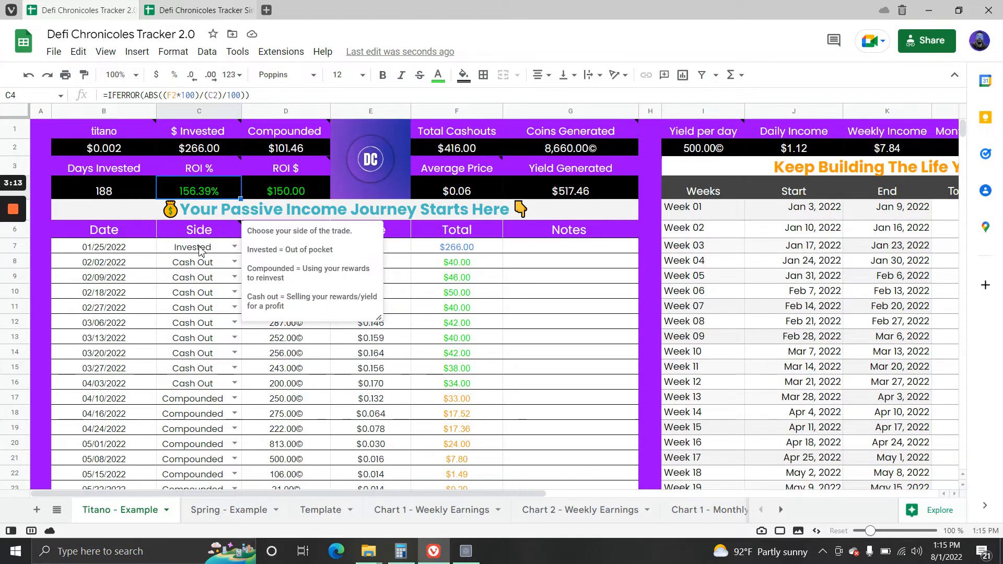
{"action": "left_click", "coordinate": [286, 351]}
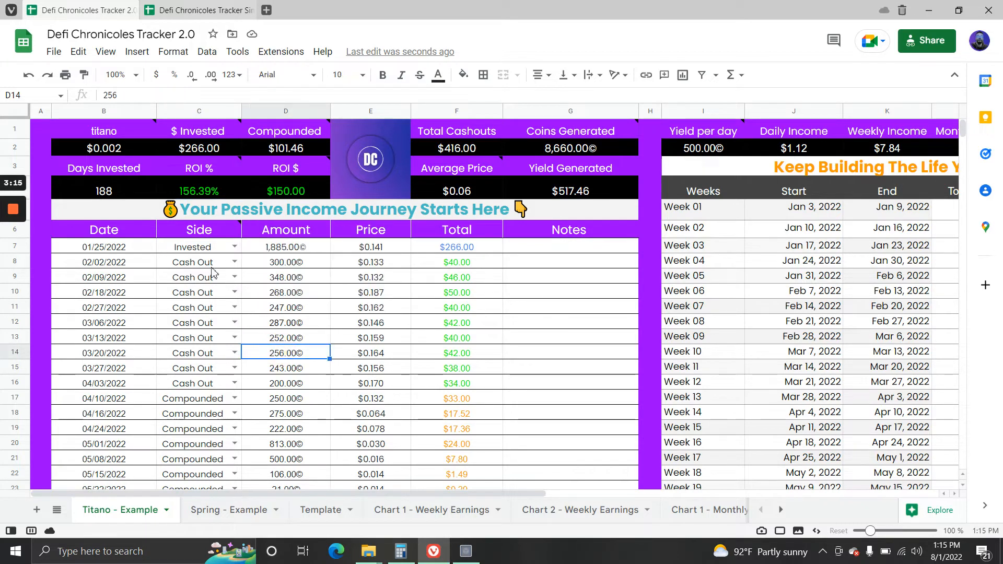
Set the Side of the 02/02/2022 and 02/09/2022 entries to Invested.
{"action": "left_click", "coordinate": [235, 261]}
{"action": "left_click", "coordinate": [203, 279]}
{"action": "left_click", "coordinate": [233, 281]}
{"action": "left_click", "coordinate": [177, 293]}
{"action": "left_click", "coordinate": [235, 292]}
{"action": "left_click", "coordinate": [266, 306]}
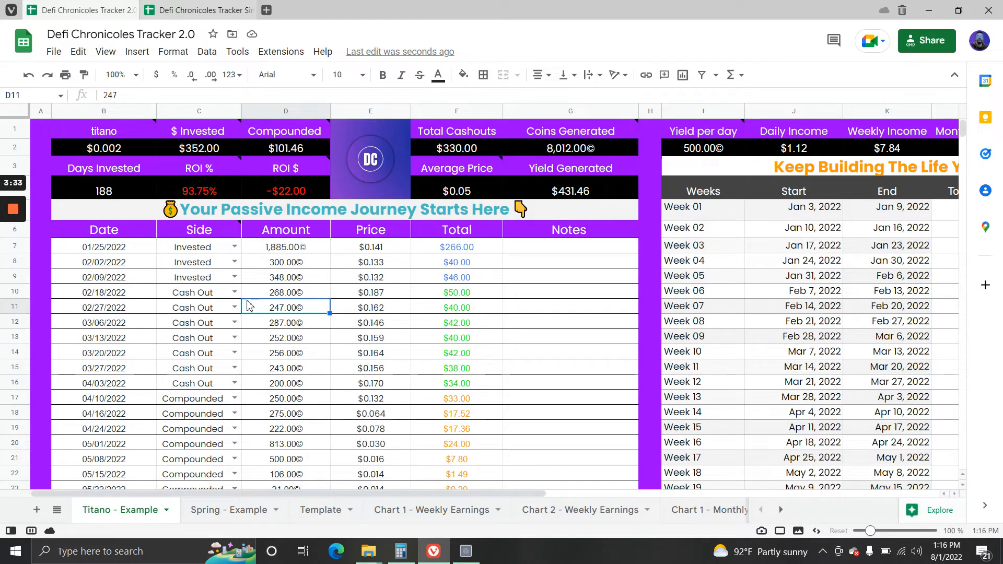
Set the Side of the 02/09/2022 and 02/02/2022 entries back to Cash Out.
{"action": "left_click", "coordinate": [235, 277]}
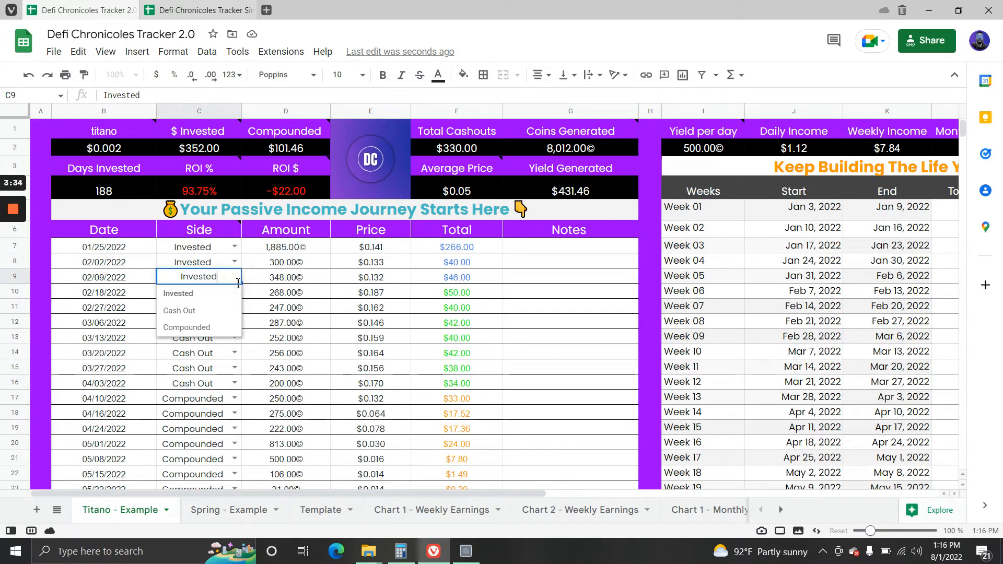
{"action": "left_click", "coordinate": [213, 311]}
{"action": "left_click", "coordinate": [233, 262]}
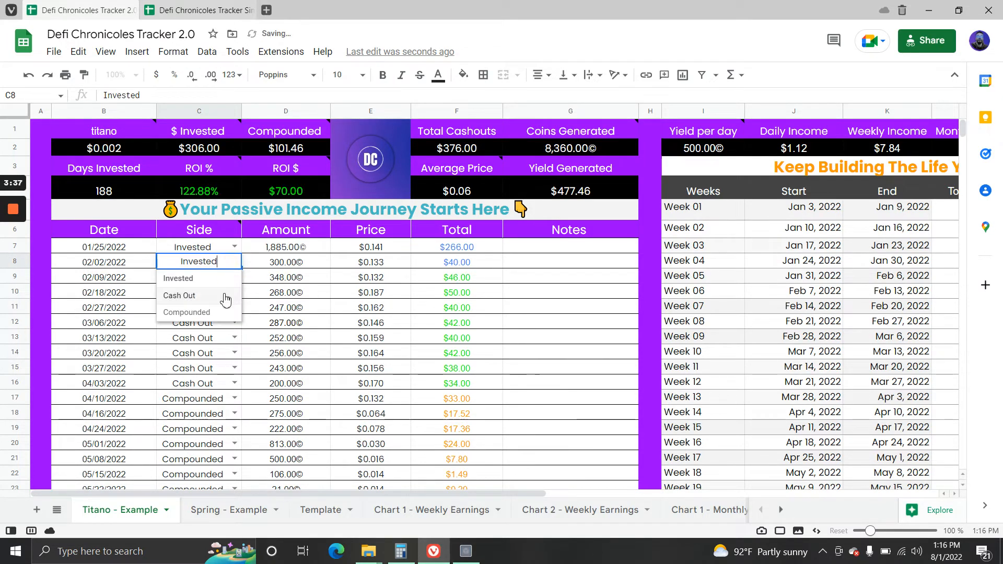
{"action": "left_click", "coordinate": [222, 296]}
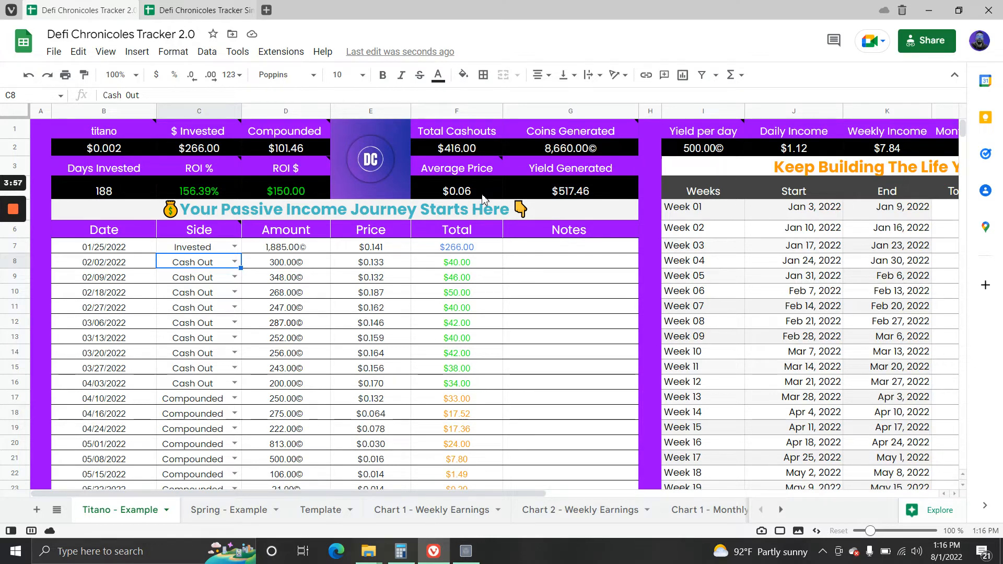
Examine the formulas behind the Yield Generated and Total Cashouts figures.
{"action": "left_click", "coordinate": [542, 191]}
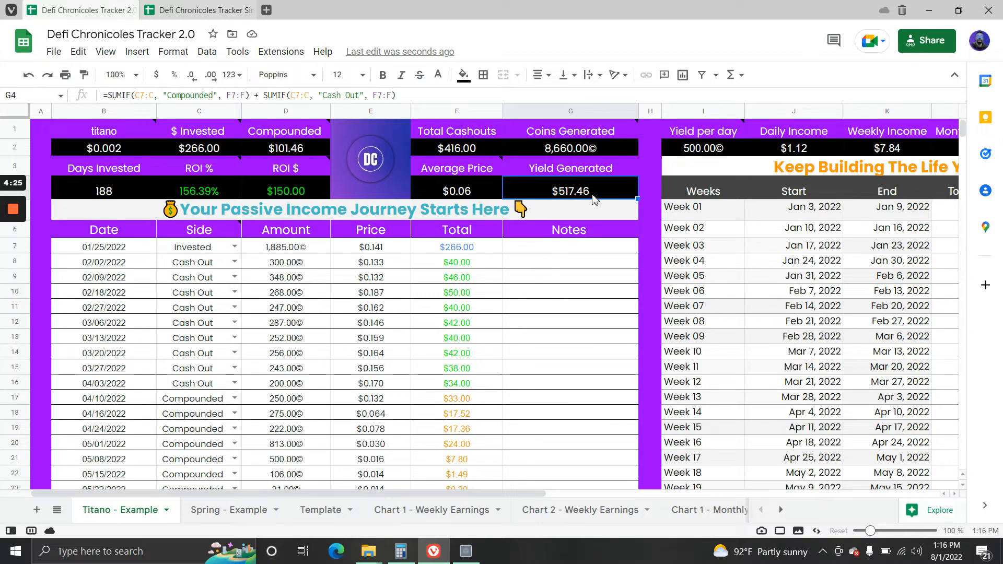
{"action": "left_click", "coordinate": [486, 155]}
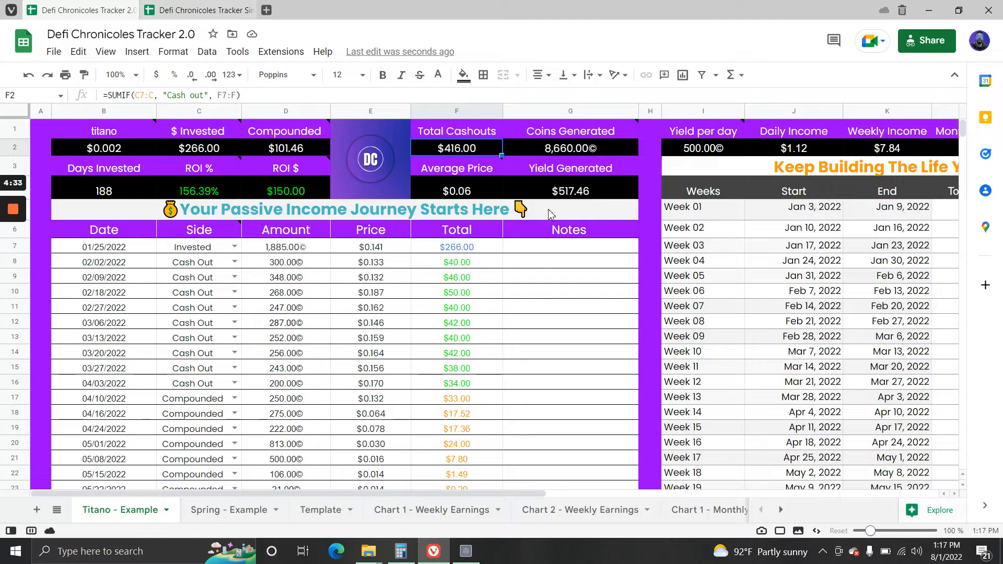
{"action": "left_click", "coordinate": [602, 195]}
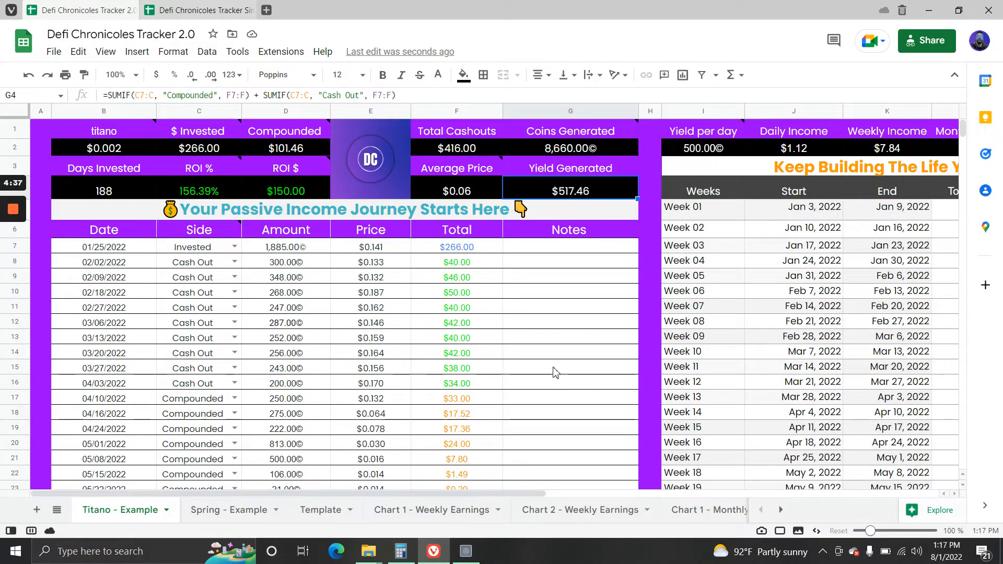
{"action": "scroll", "coordinate": [448, 321], "scroll_direction": "down", "scroll_amount": 1}
{"action": "scroll", "coordinate": [448, 323], "scroll_direction": "up", "scroll_amount": 1}
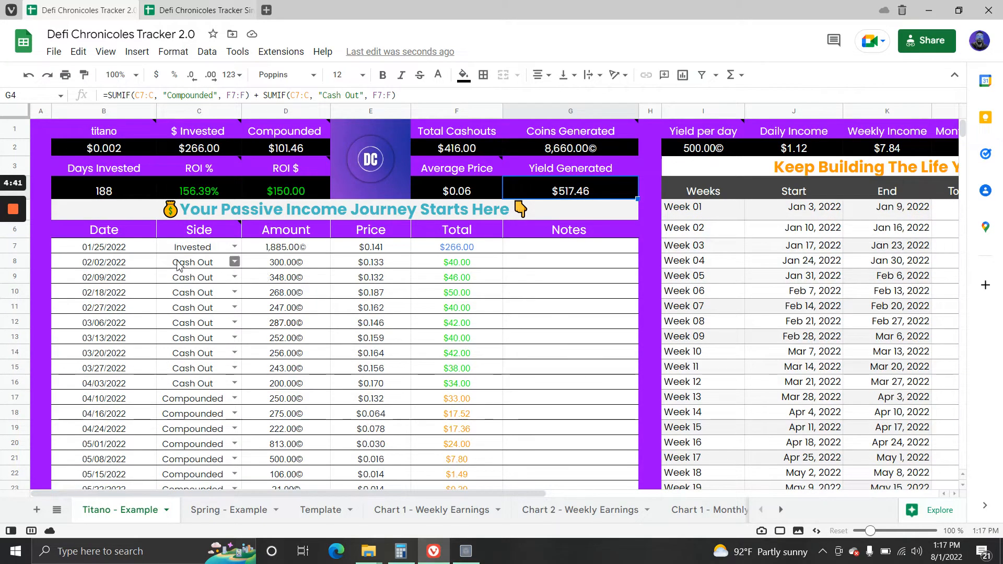
Review the Side options of the 01/25/2022 entry and the colour-coded amounts in the Total column.
{"action": "left_click", "coordinate": [123, 247]}
{"action": "left_click", "coordinate": [209, 252]}
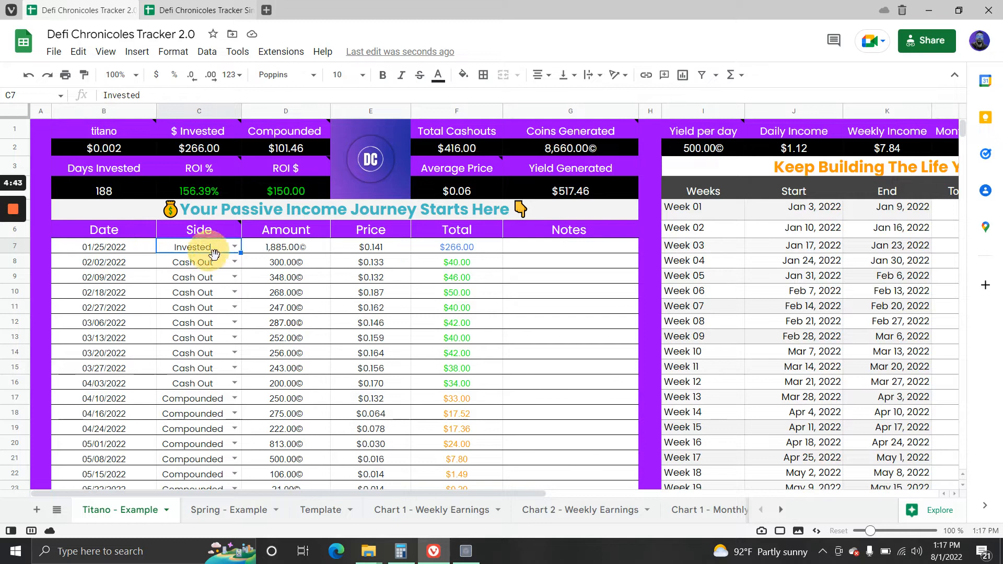
{"action": "left_click", "coordinate": [231, 248]}
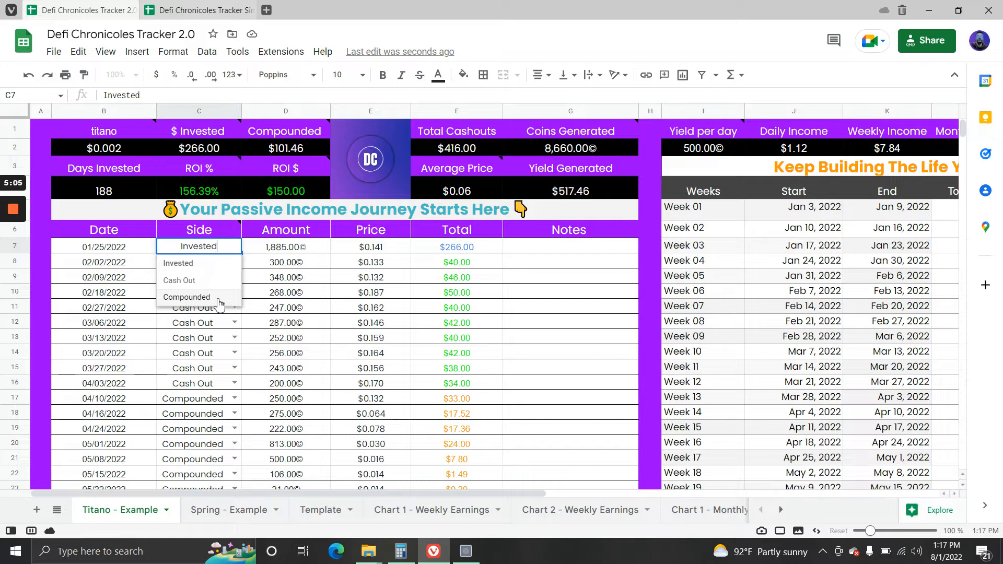
{"action": "left_click", "coordinate": [312, 292]}
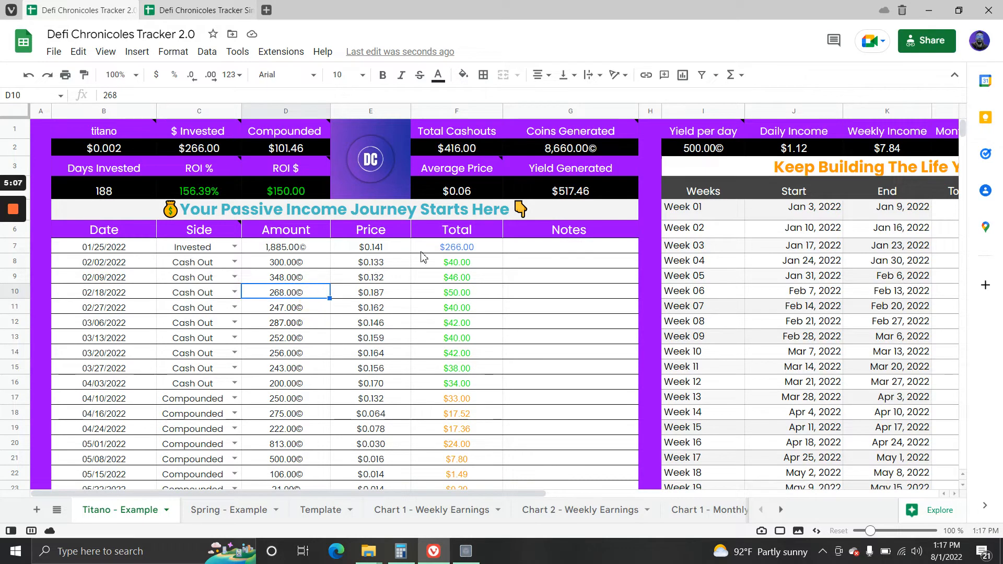
{"action": "left_click_drag", "start_coordinate": [456, 254], "coordinate": [460, 401]}
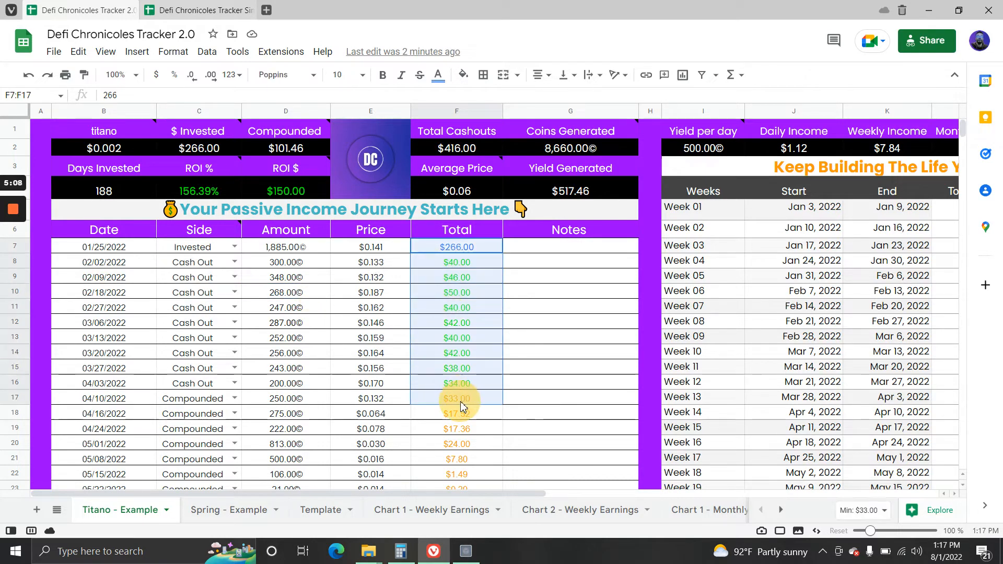
{"action": "left_click", "coordinate": [460, 293]}
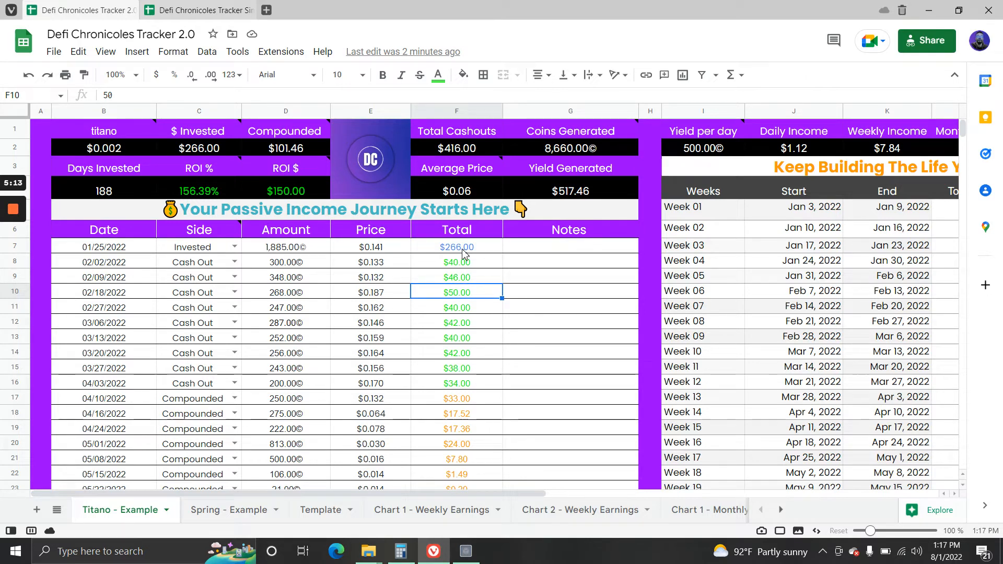
Try Cash Out and Compounded as the Side of the 01/25/2022 entry, and return it to Invested.
{"action": "left_click", "coordinate": [234, 247]}
{"action": "left_click", "coordinate": [214, 281]}
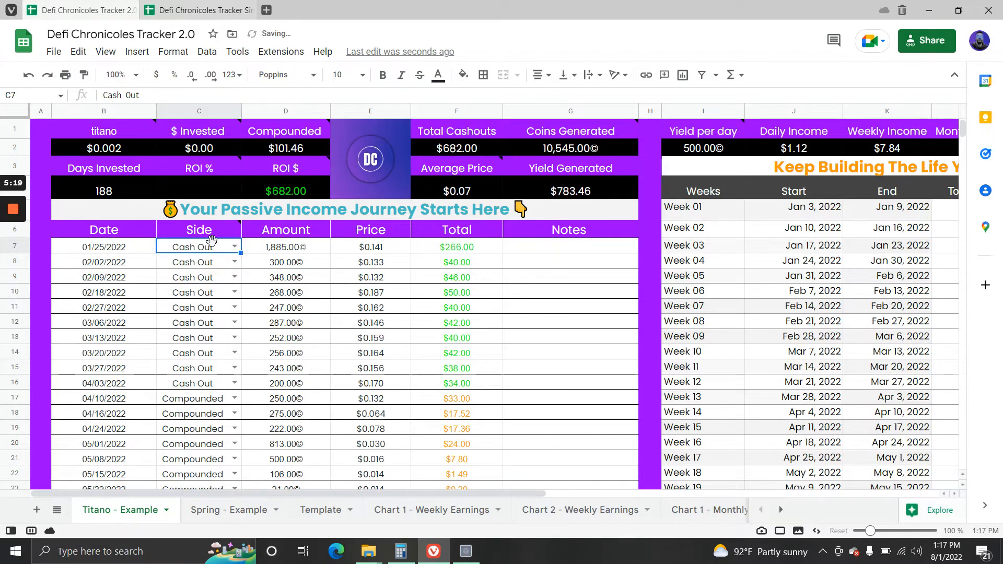
{"action": "left_click", "coordinate": [230, 255]}
{"action": "left_click", "coordinate": [223, 294]}
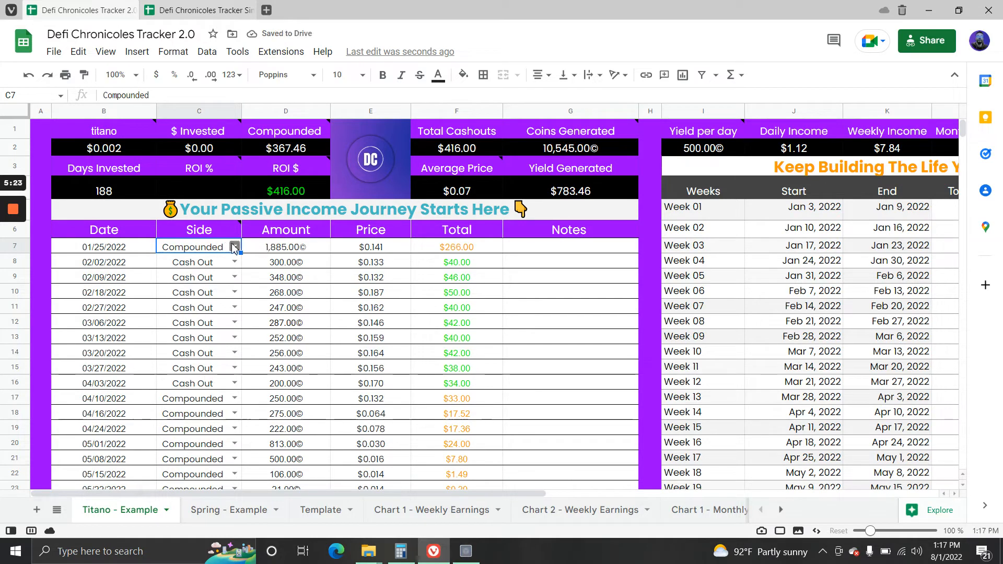
{"action": "left_click", "coordinate": [234, 248]}
{"action": "left_click", "coordinate": [212, 263]}
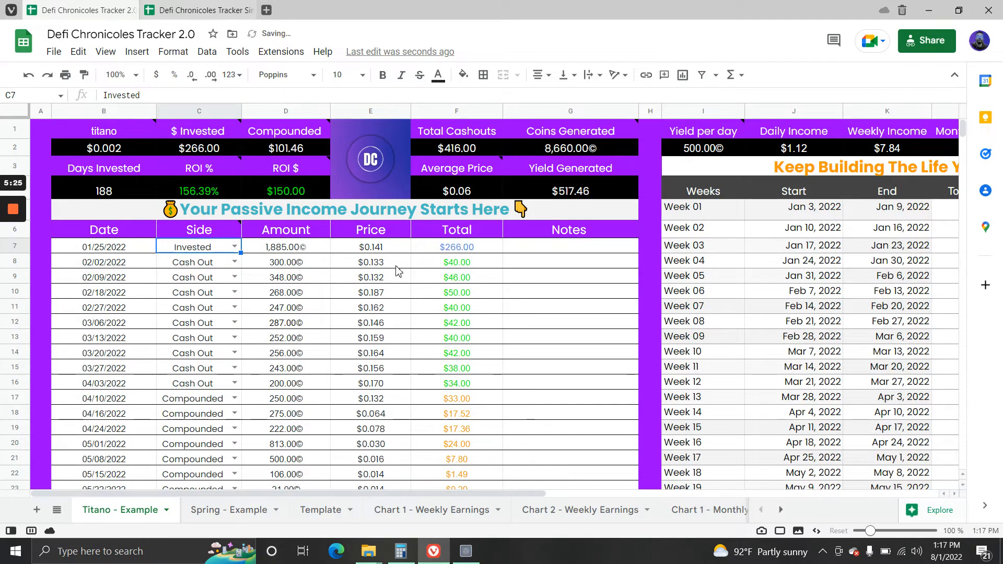
Examine the weekly income table and read the note on the Yield per day header.
{"action": "left_click_drag", "start_coordinate": [538, 493], "coordinate": [762, 480]}
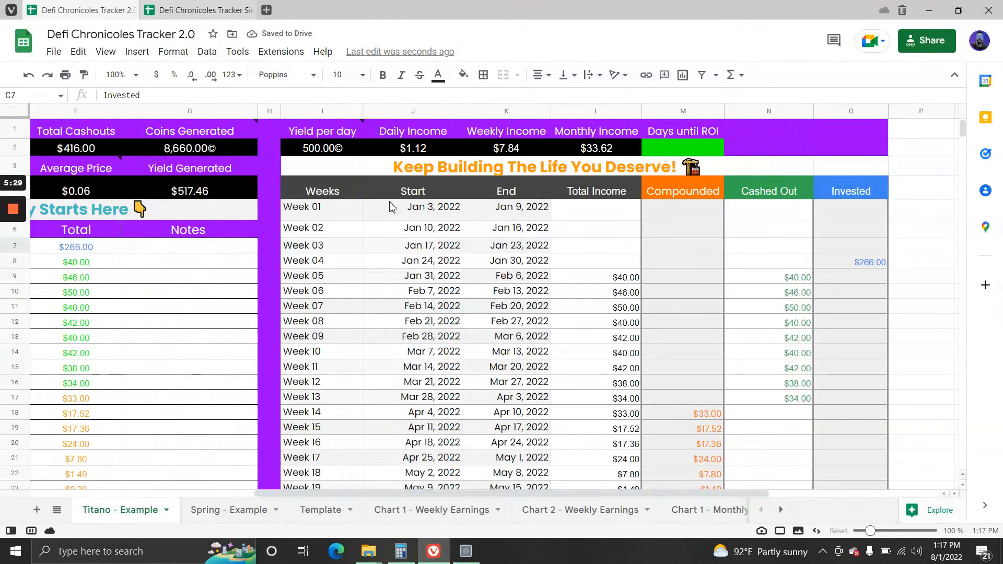
{"action": "mouse_move", "coordinate": [335, 155]}
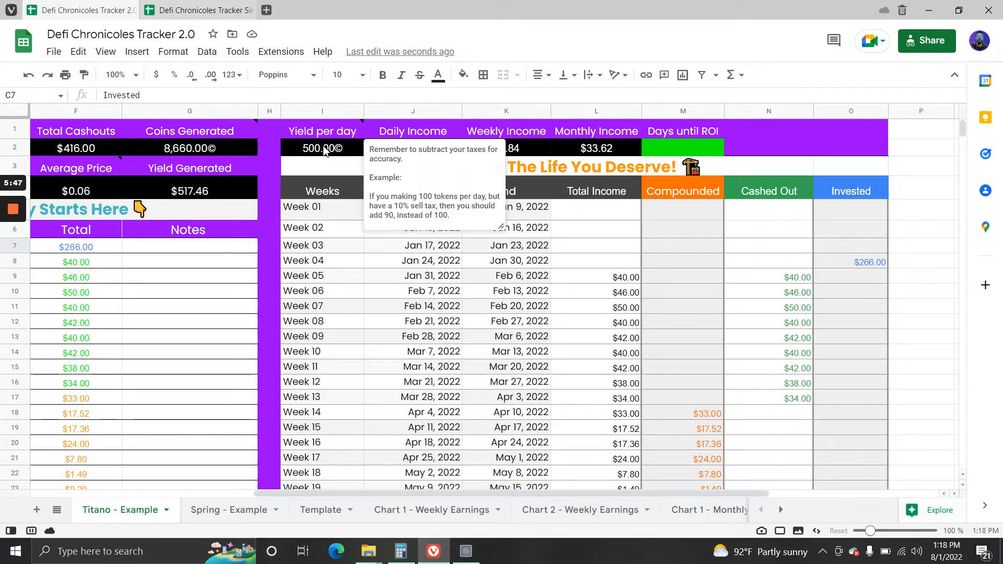
{"action": "left_click", "coordinate": [391, 248]}
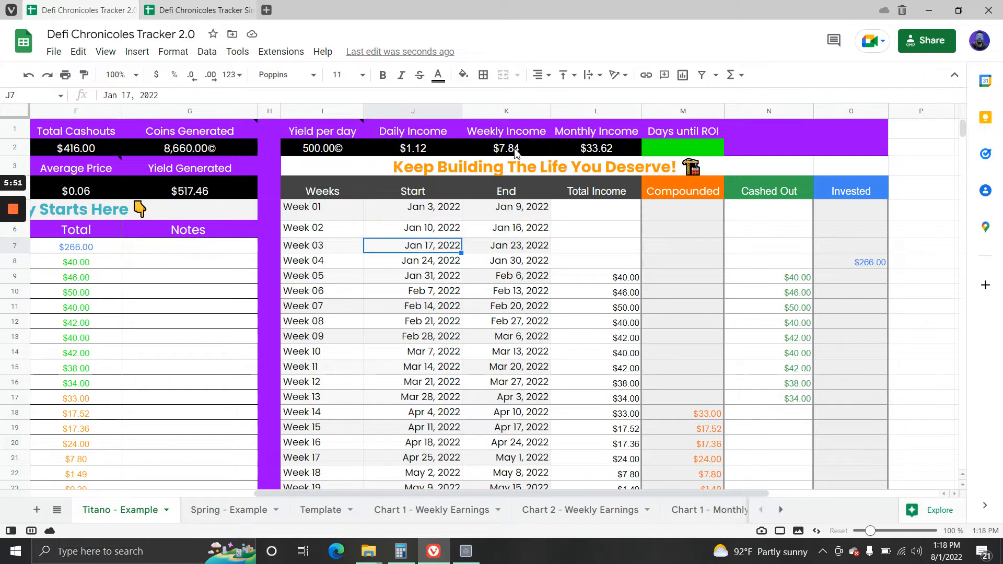
Try 1000 as the Yield per day to compare the daily, weekly and monthly income, and return it to 500.
{"action": "left_click_drag", "start_coordinate": [599, 152], "coordinate": [423, 149]}
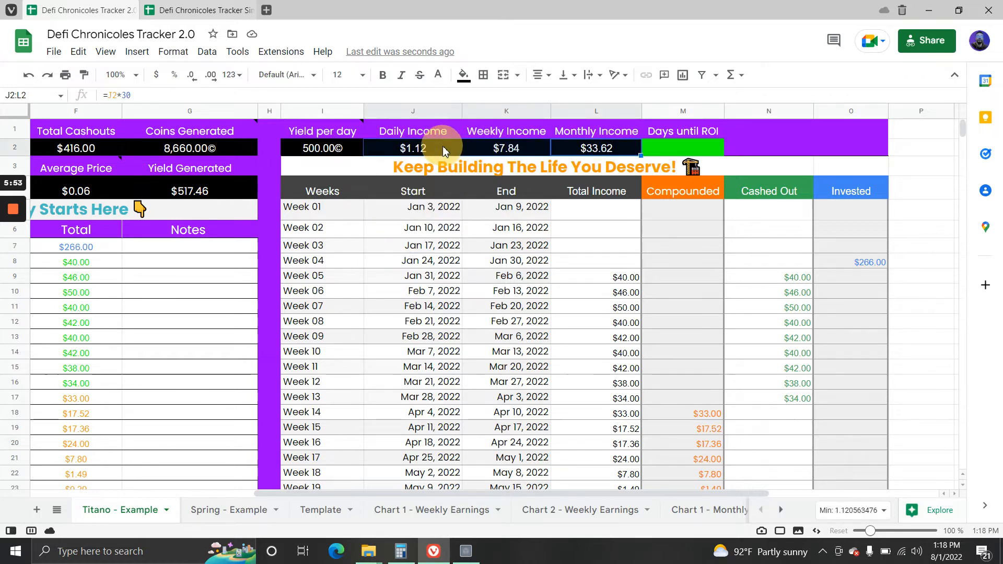
{"action": "left_click", "coordinate": [330, 151]}
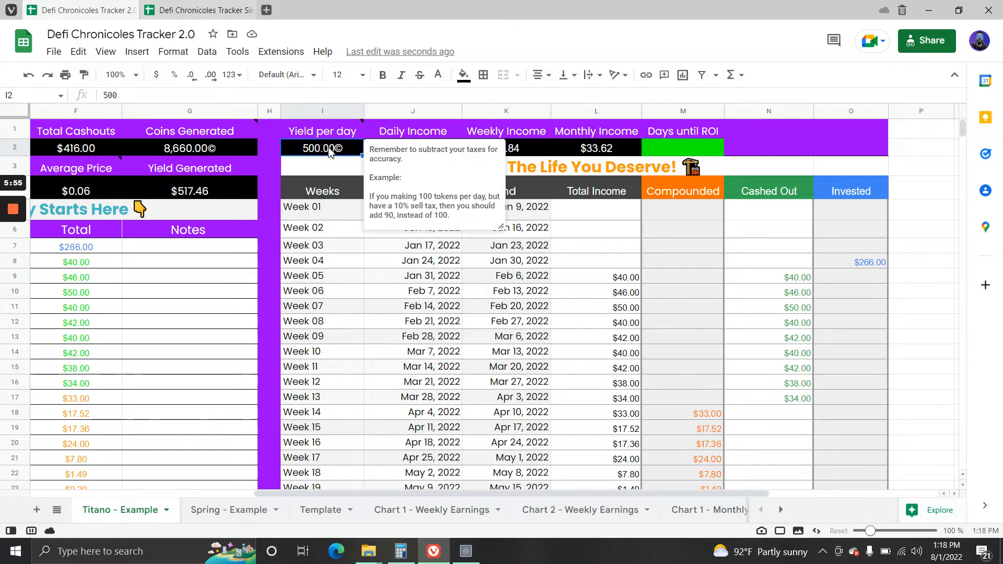
{"action": "type", "text": "1000"}
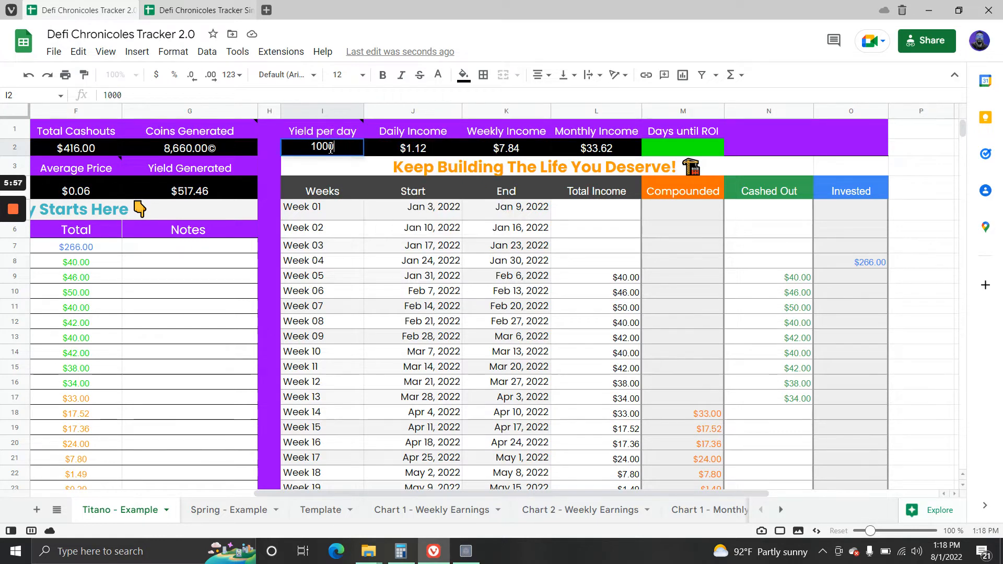
{"action": "left_click", "coordinate": [347, 225]}
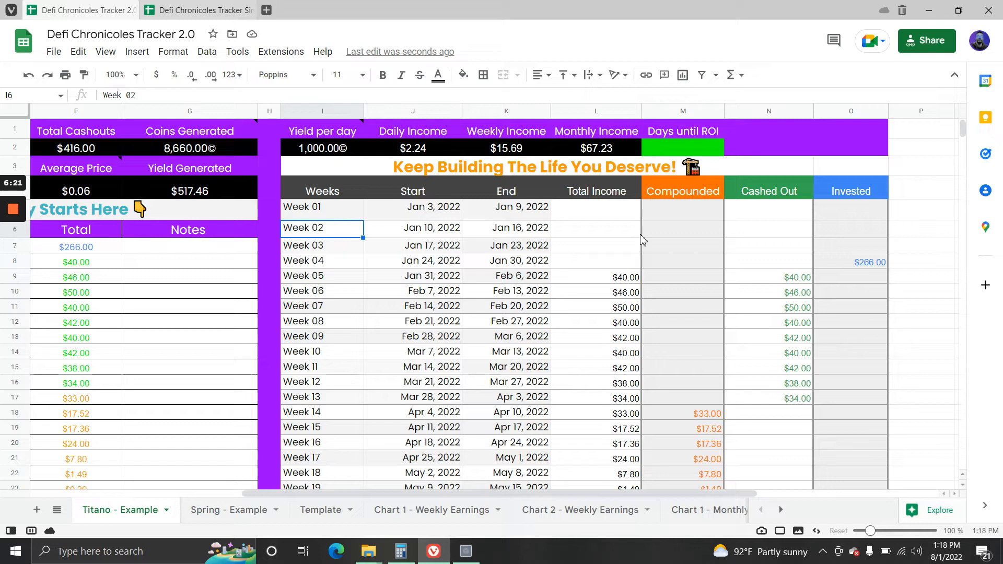
{"action": "left_click", "coordinate": [317, 148]}
{"action": "type", "text": "500"}
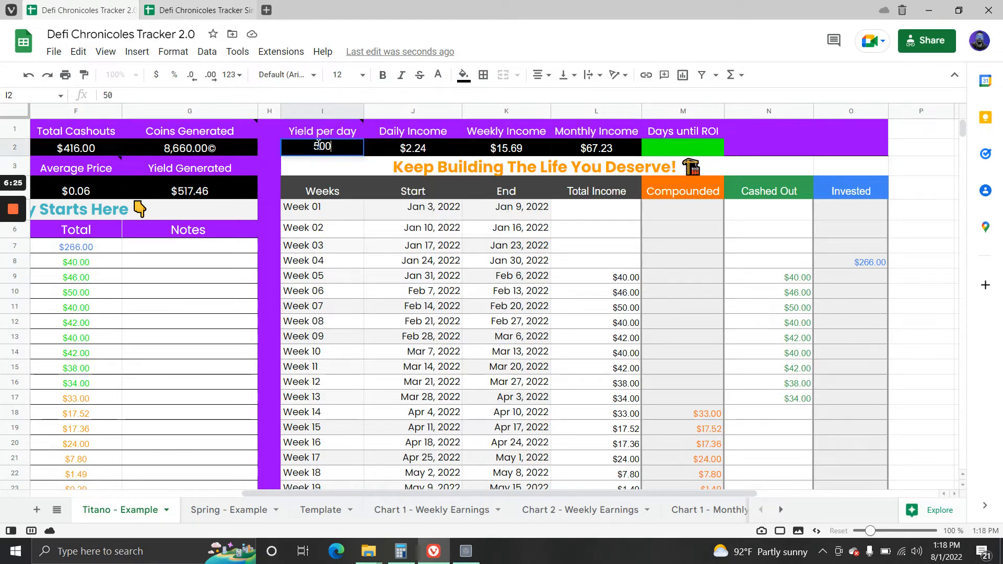
{"action": "left_click", "coordinate": [360, 291]}
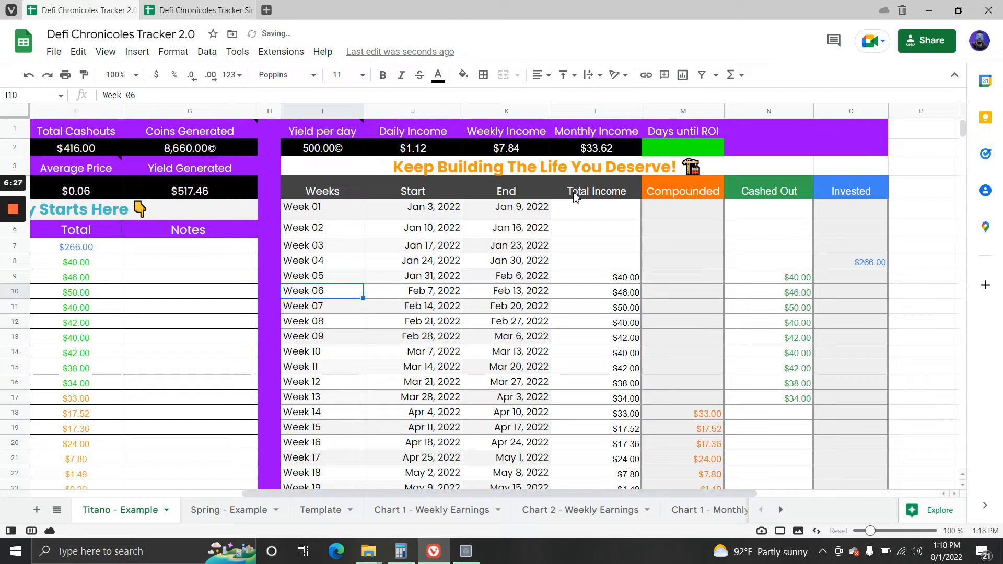
Review the weekly income table against the trade entries and inspect the formula behind the Week 04 Invested amount.
{"action": "left_click_drag", "start_coordinate": [349, 191], "coordinate": [821, 398]}
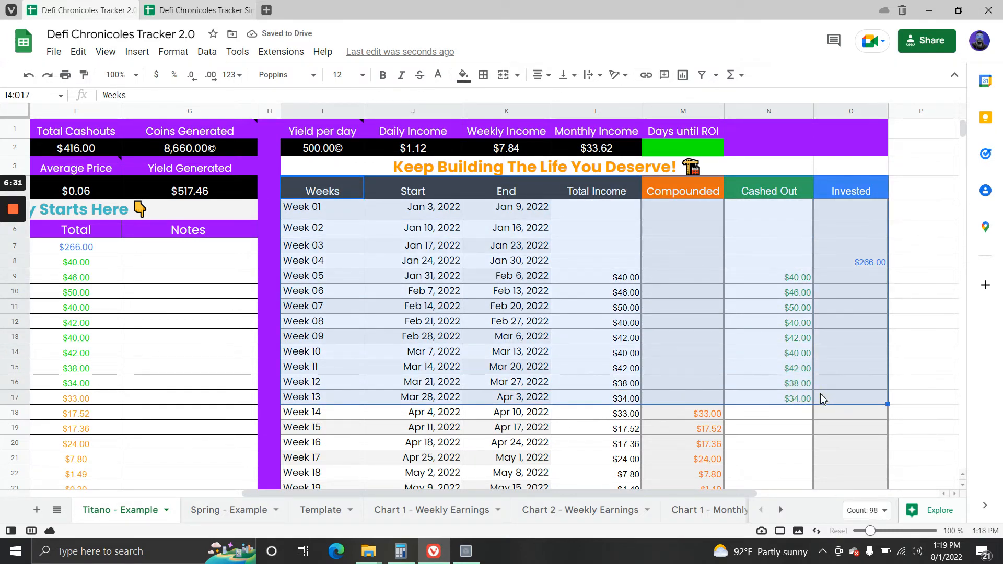
{"action": "left_click", "coordinate": [425, 309]}
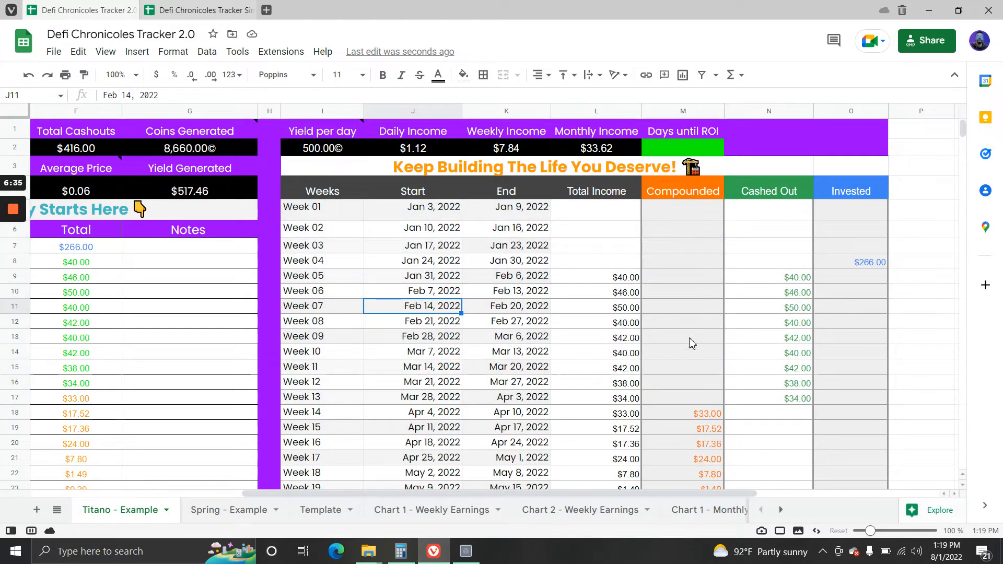
{"action": "left_click_drag", "start_coordinate": [369, 491], "coordinate": [156, 491]}
{"action": "left_click_drag", "start_coordinate": [397, 493], "coordinate": [645, 493]}
{"action": "left_click", "coordinate": [851, 264]}
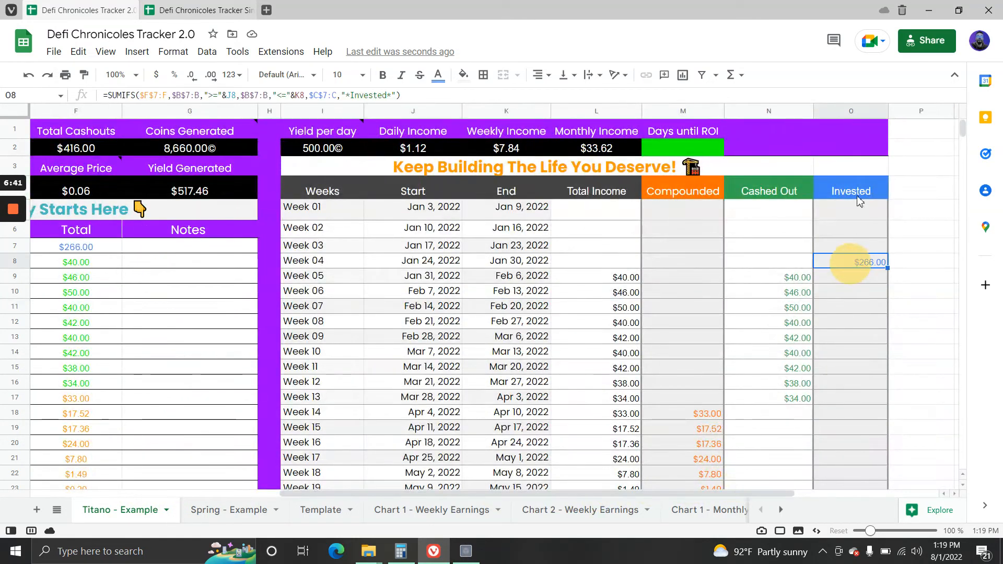
{"action": "left_click_drag", "start_coordinate": [699, 493], "coordinate": [448, 492]}
{"action": "left_click_drag", "start_coordinate": [543, 492], "coordinate": [831, 492]}
{"action": "left_click", "coordinate": [258, 276]}
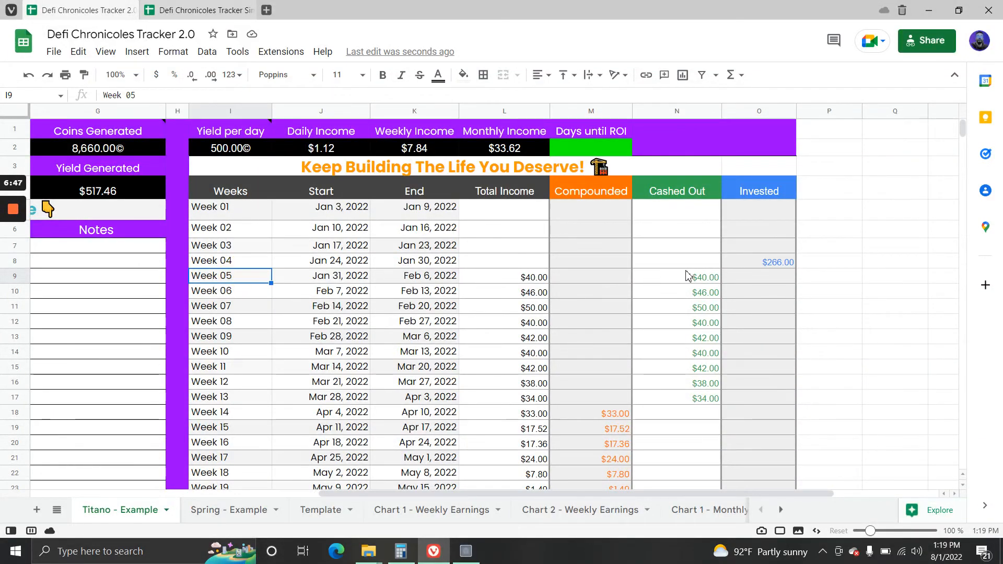
Examine the Week 04 row from its start and end dates across to its Invested amount.
{"action": "left_click", "coordinate": [237, 262]}
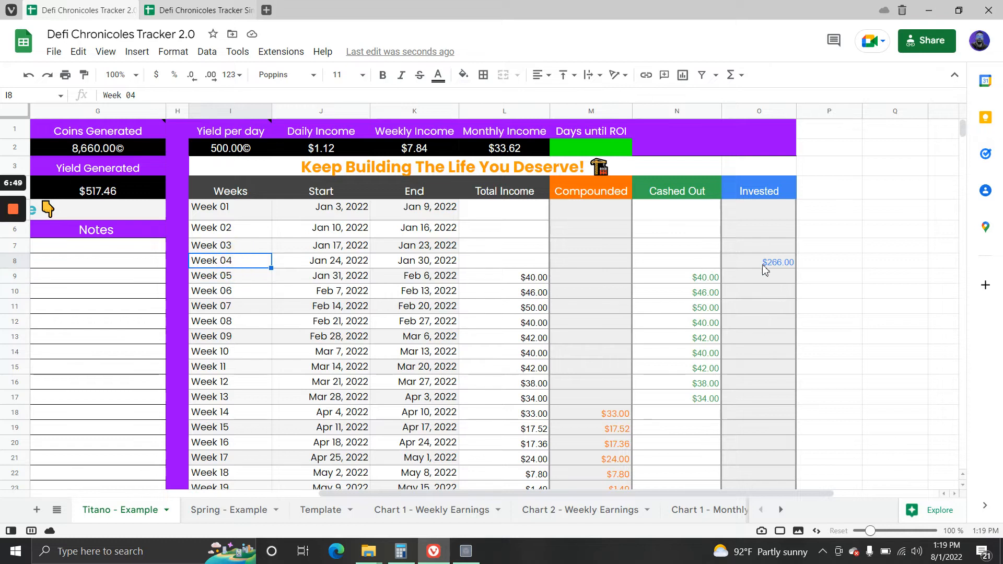
{"action": "left_click_drag", "start_coordinate": [359, 266], "coordinate": [768, 264]}
{"action": "left_click", "coordinate": [679, 322]}
{"action": "left_click_drag", "start_coordinate": [268, 259], "coordinate": [430, 260]}
{"action": "left_click", "coordinate": [342, 260]}
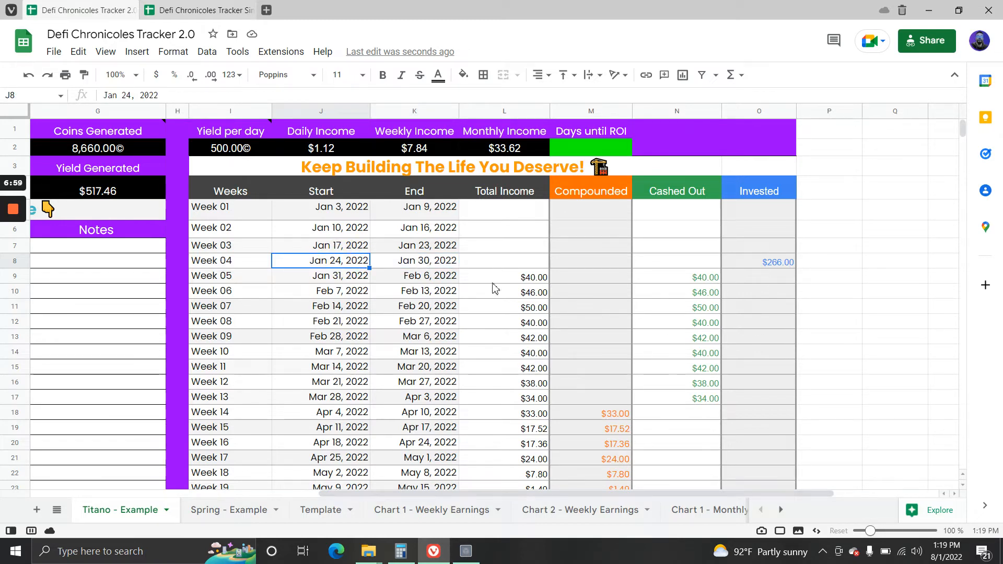
Compare the weekly amounts in the Total Income, Compounded and Cashed Out columns.
{"action": "left_click", "coordinate": [519, 197]}
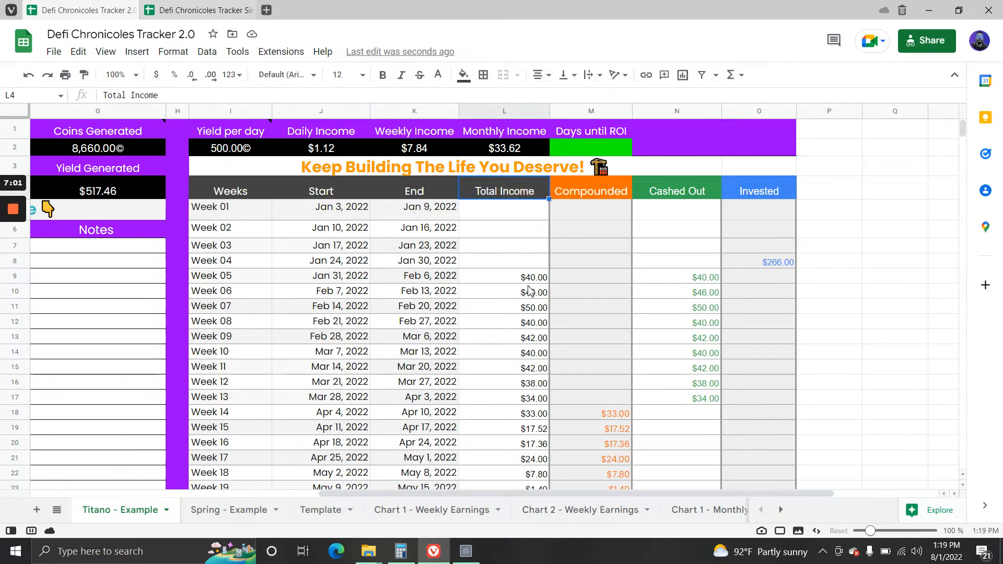
{"action": "left_click", "coordinate": [591, 193]}
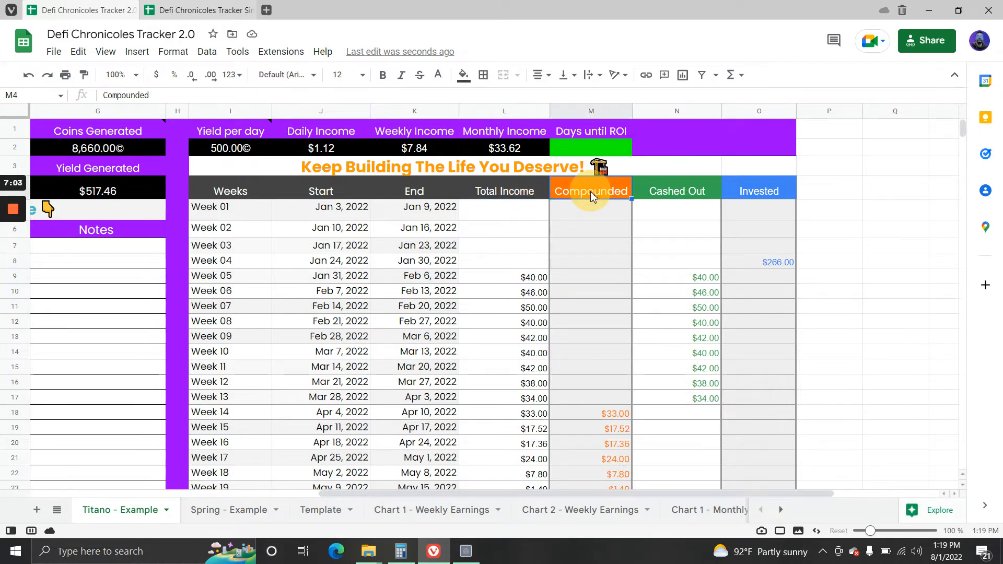
{"action": "left_click", "coordinate": [678, 192]}
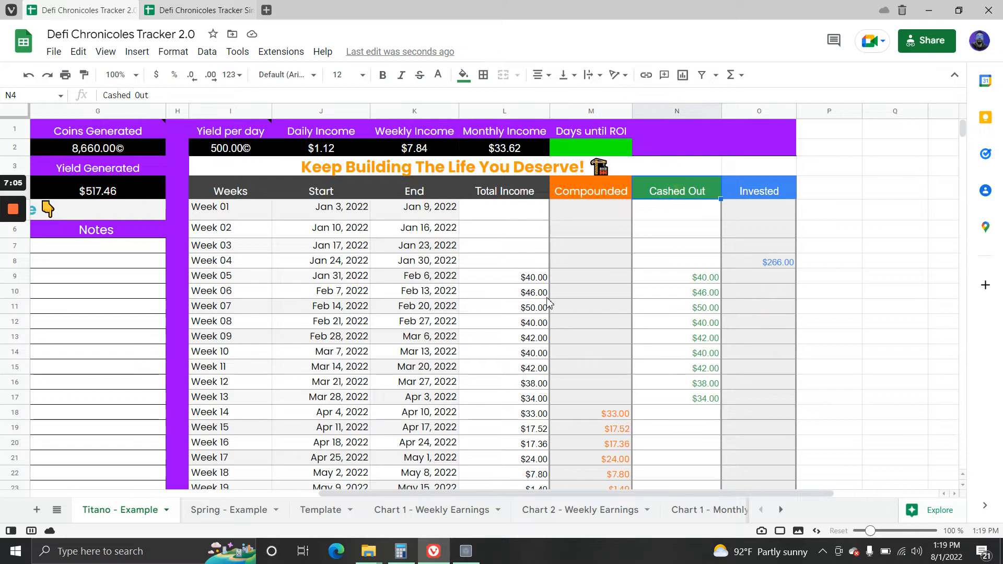
{"action": "left_click_drag", "start_coordinate": [532, 276], "coordinate": [533, 292]}
{"action": "left_click_drag", "start_coordinate": [685, 278], "coordinate": [685, 292]}
{"action": "left_click_drag", "start_coordinate": [689, 337], "coordinate": [683, 414]}
{"action": "left_click_drag", "start_coordinate": [591, 414], "coordinate": [590, 485]}
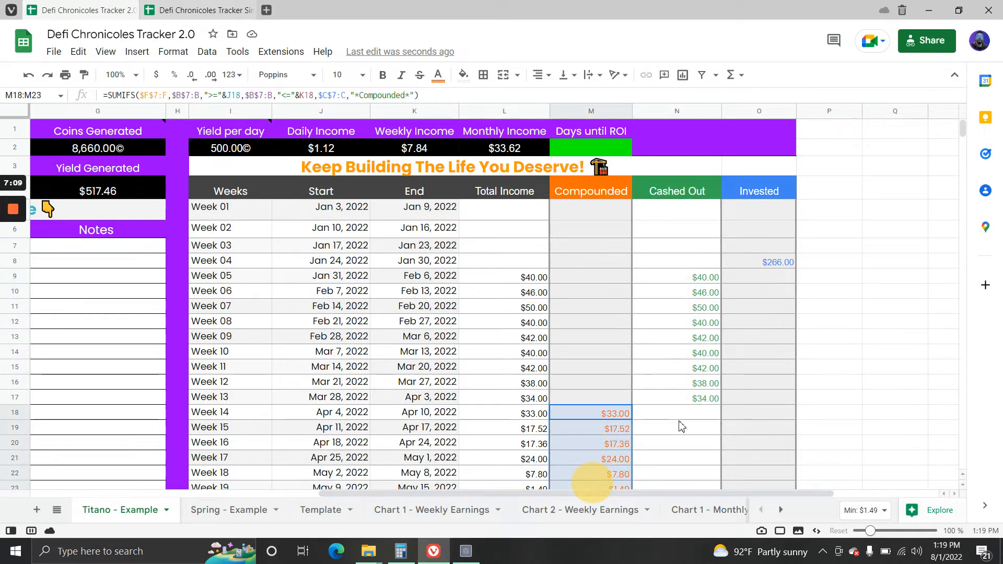
Examine the highlighted current-week row, Week 31, with its date range, and the Week 32 row below it.
{"action": "scroll", "coordinate": [692, 372], "scroll_direction": "down", "scroll_amount": 2}
{"action": "scroll", "coordinate": [493, 363], "scroll_direction": "down", "scroll_amount": 1}
{"action": "scroll", "coordinate": [397, 301], "scroll_direction": "up", "scroll_amount": 4}
{"action": "scroll", "coordinate": [502, 439], "scroll_direction": "down", "scroll_amount": 4}
{"action": "scroll", "coordinate": [507, 382], "scroll_direction": "down", "scroll_amount": 8}
{"action": "scroll", "coordinate": [253, 223], "scroll_direction": "up", "scroll_amount": 1}
{"action": "left_click_drag", "start_coordinate": [223, 191], "coordinate": [739, 197]}
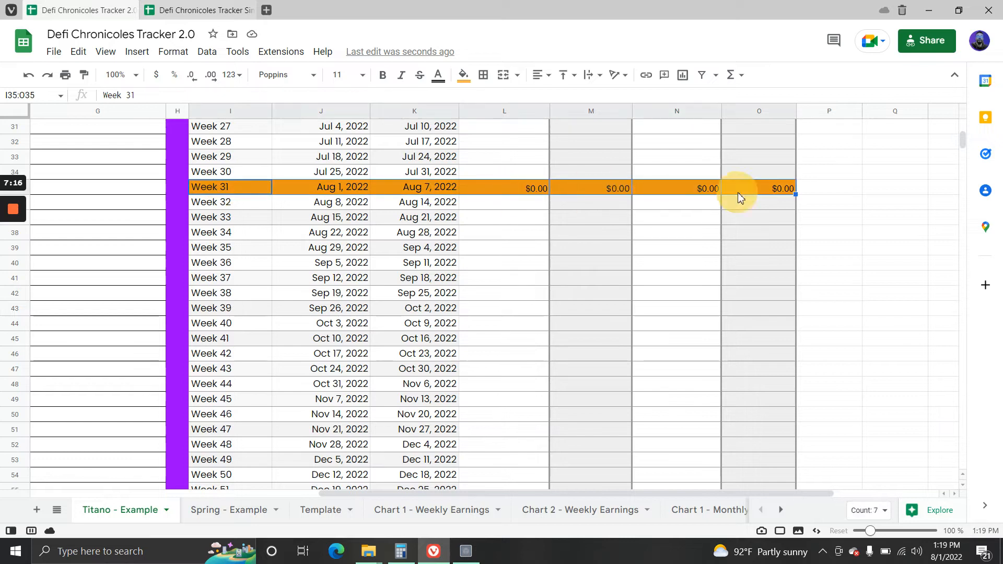
{"action": "left_click", "coordinate": [579, 254]}
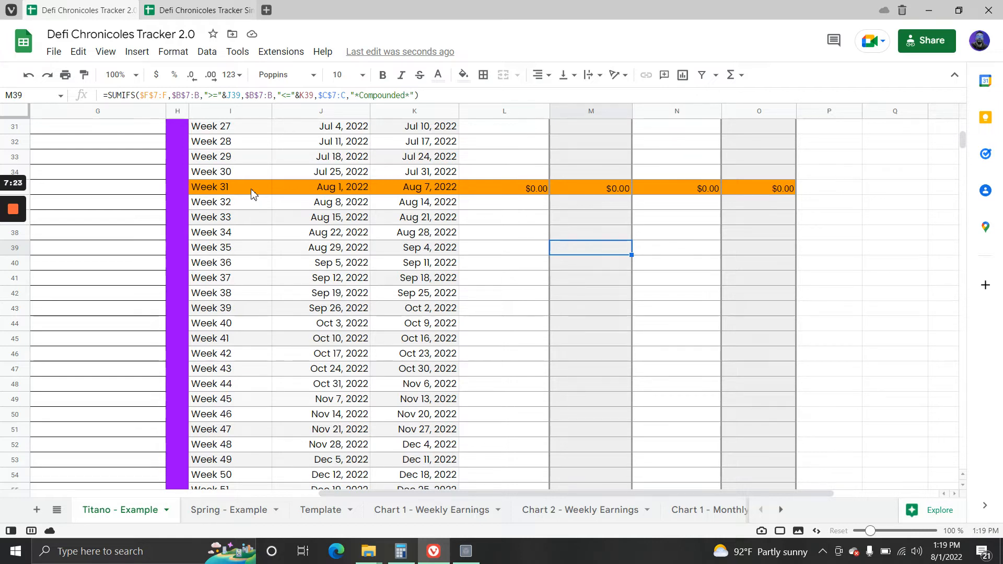
{"action": "left_click_drag", "start_coordinate": [340, 189], "coordinate": [392, 191]}
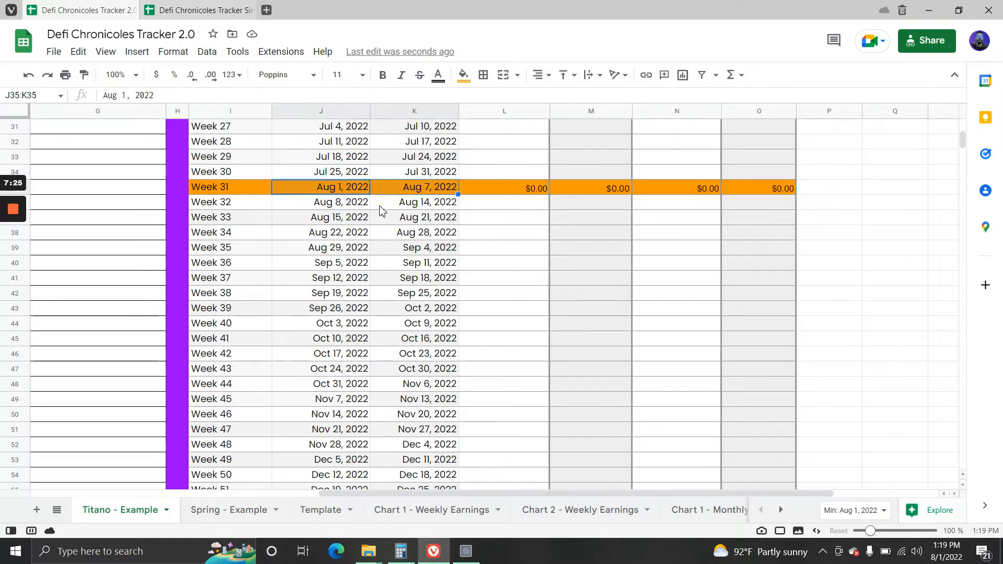
{"action": "left_click", "coordinate": [380, 207]}
{"action": "left_click", "coordinate": [238, 189]}
{"action": "left_click_drag", "start_coordinate": [239, 208], "coordinate": [739, 213]}
{"action": "left_click_drag", "start_coordinate": [248, 192], "coordinate": [701, 190]}
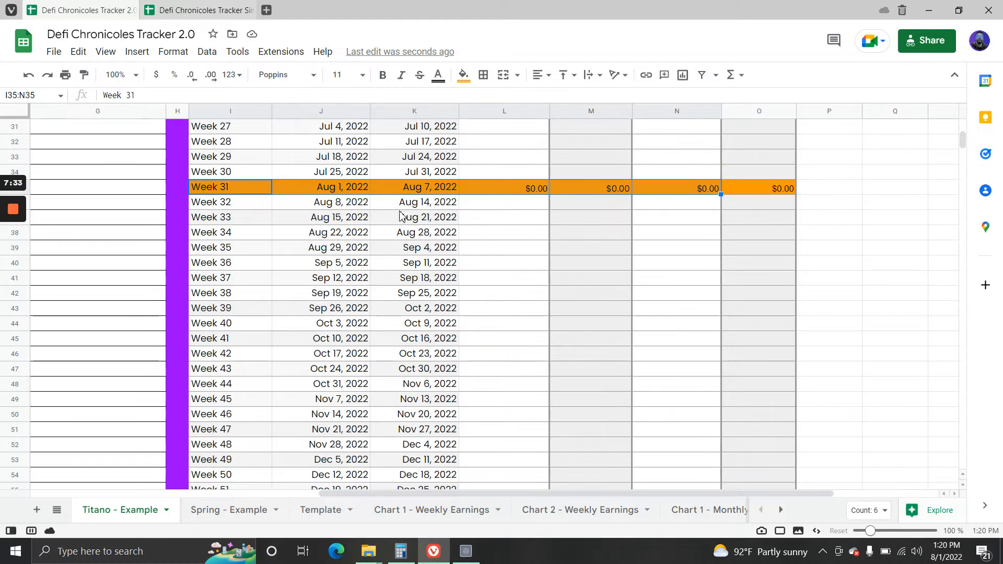
Inspect the Invest, Cashed Out and Compounded bars in the Cash out - Compound - Invest chart below the weekly table.
{"action": "scroll", "coordinate": [418, 212], "scroll_direction": "down", "scroll_amount": 2}
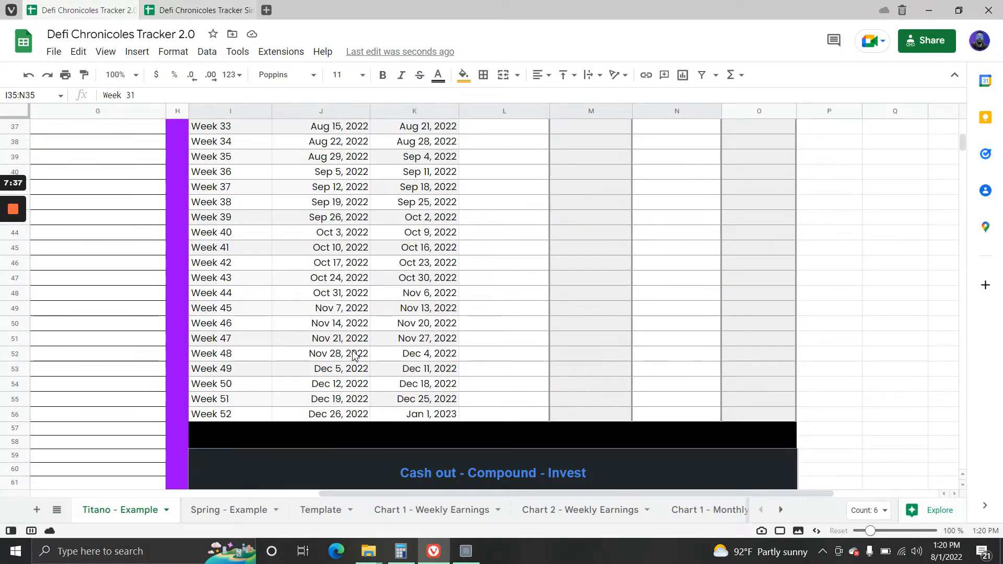
{"action": "scroll", "coordinate": [380, 128], "scroll_direction": "down", "scroll_amount": 7}
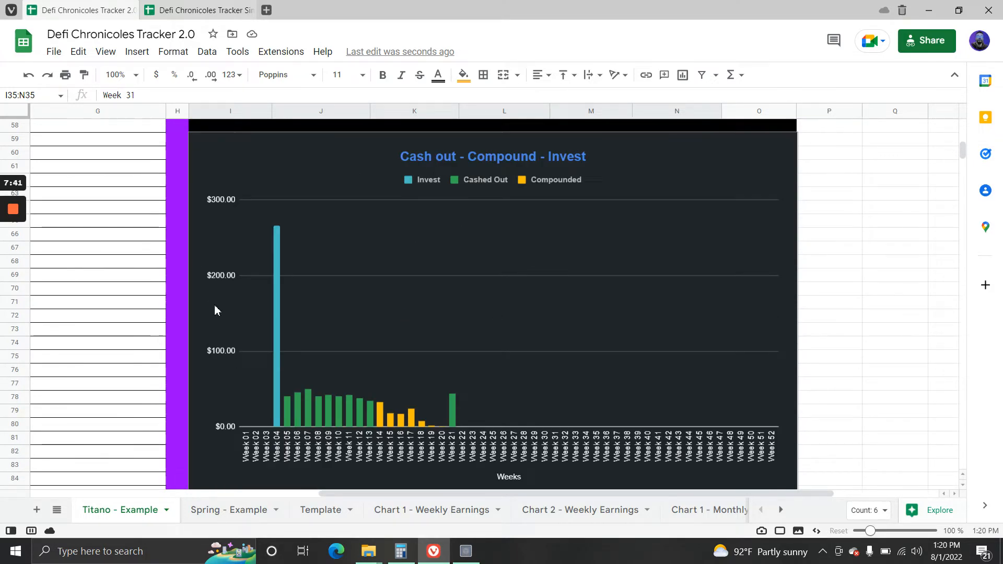
{"action": "left_click", "coordinate": [278, 365]}
{"action": "mouse_move", "coordinate": [373, 341]}
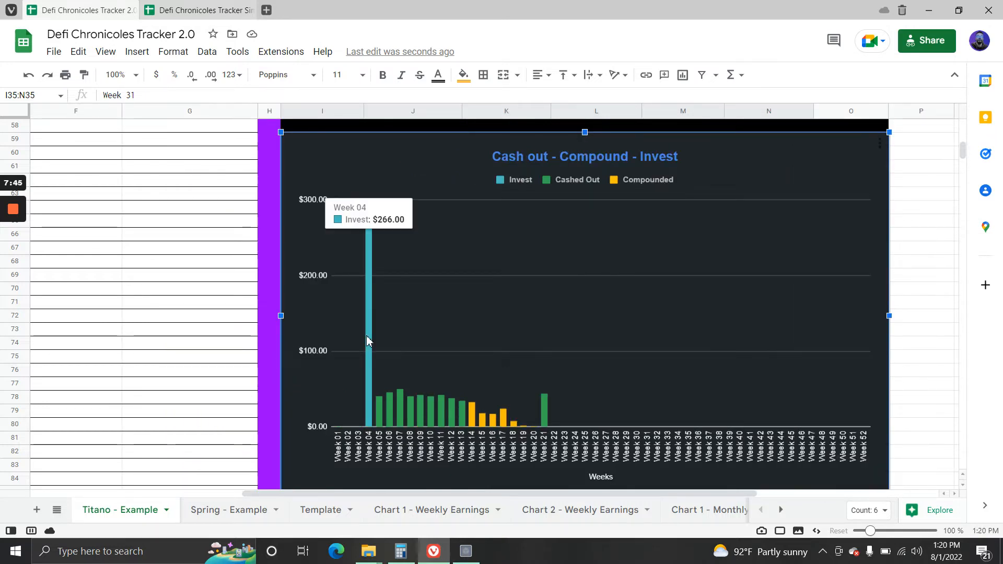
{"action": "mouse_move", "coordinate": [398, 413]}
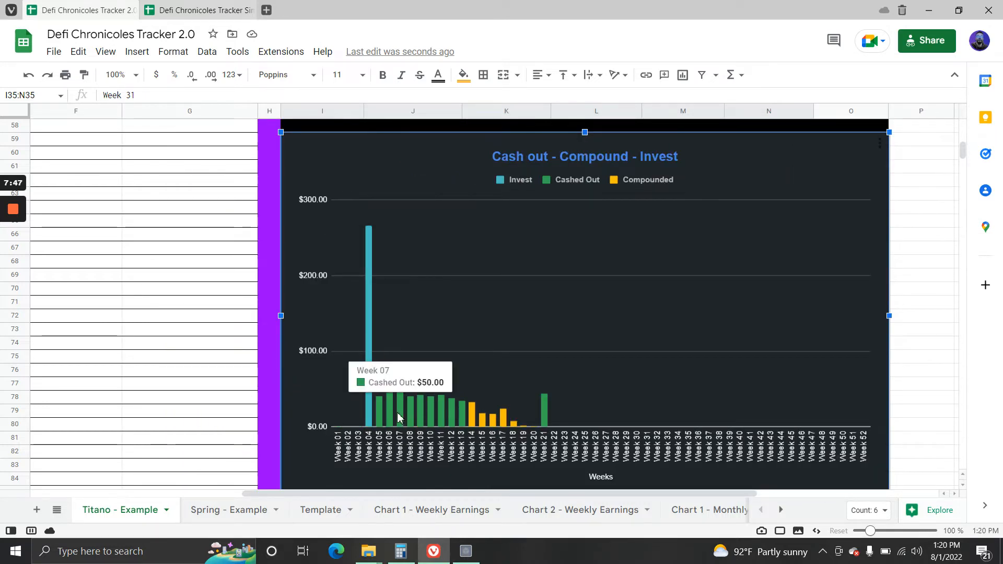
{"action": "mouse_move", "coordinate": [471, 421]}
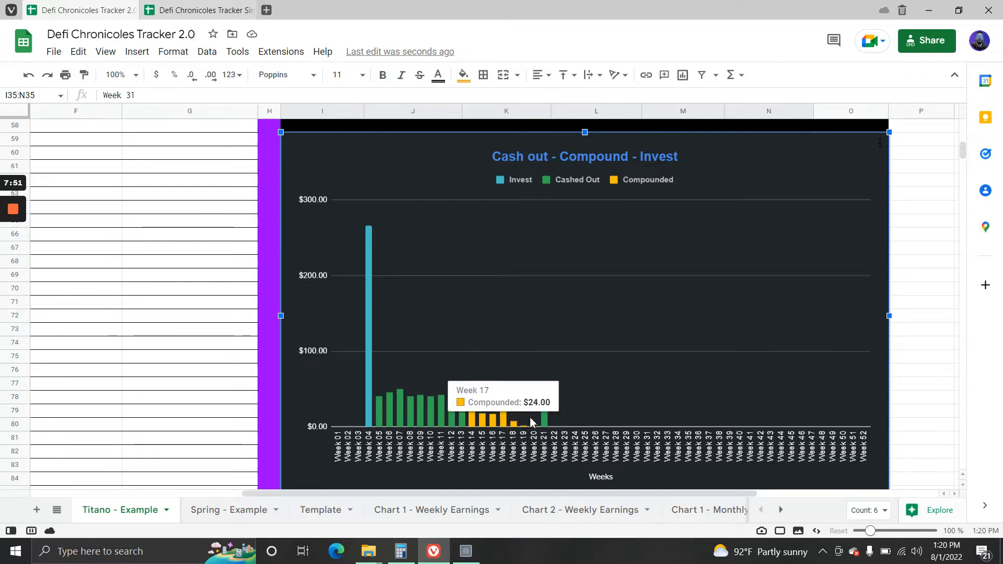
{"action": "mouse_move", "coordinate": [548, 418]}
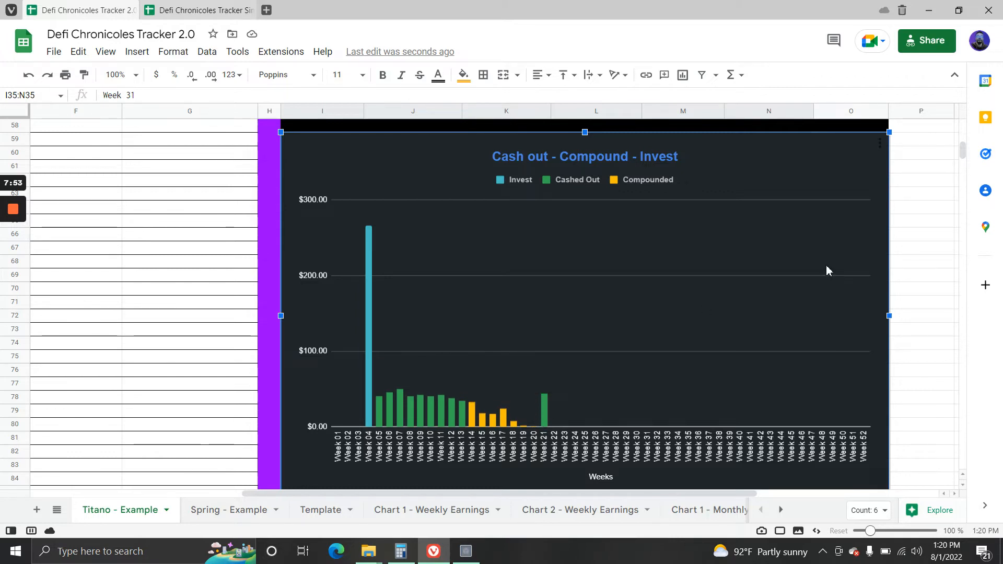
{"action": "scroll", "coordinate": [823, 263], "scroll_direction": "down", "scroll_amount": 3}
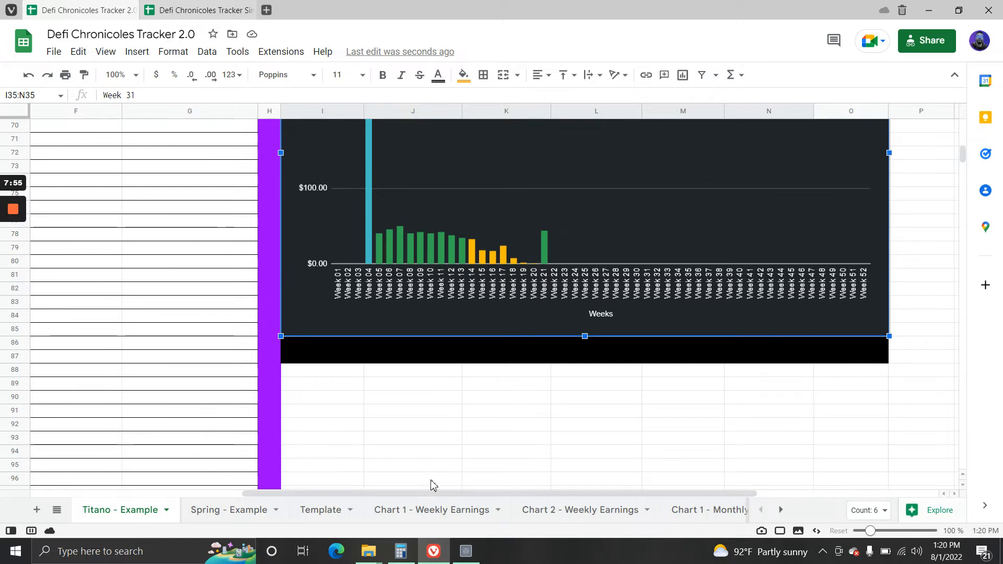
View the Chart 1 - Weekly Earnings sheet and the Titano and Spring example sheets.
{"action": "left_click", "coordinate": [402, 512]}
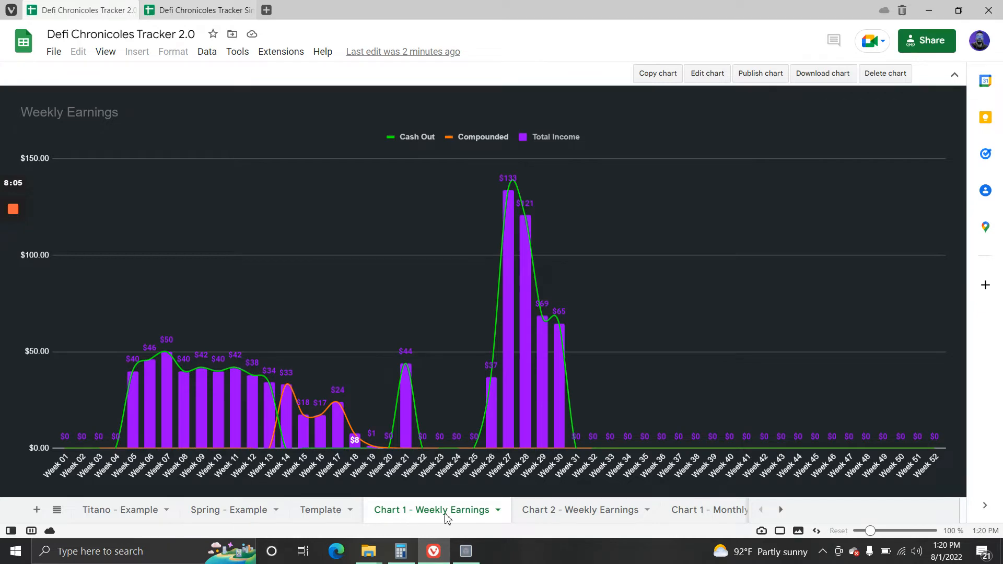
{"action": "mouse_move", "coordinate": [138, 432]}
{"action": "left_click", "coordinate": [130, 514]}
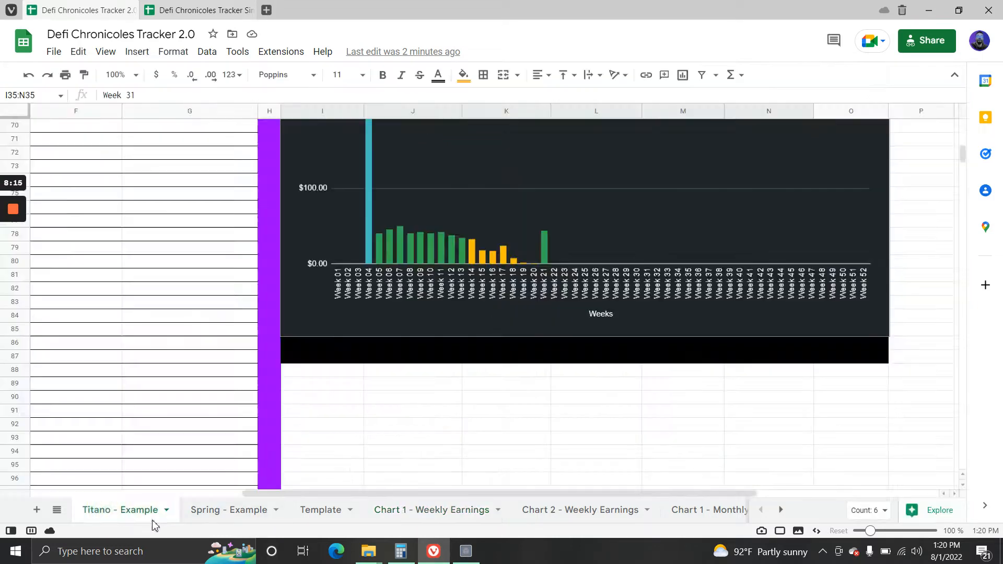
{"action": "left_click", "coordinate": [213, 515]}
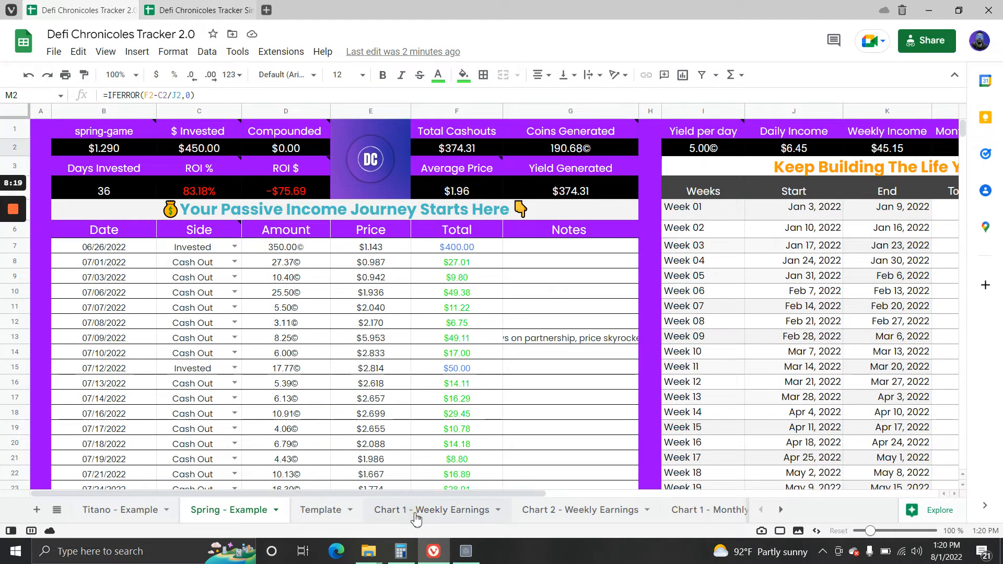
Compare the Chart 1 and Chart 2 versions of Weekly Earnings, and open the Chart 1 - Monthly Earnings sheet.
{"action": "left_click", "coordinate": [414, 512]}
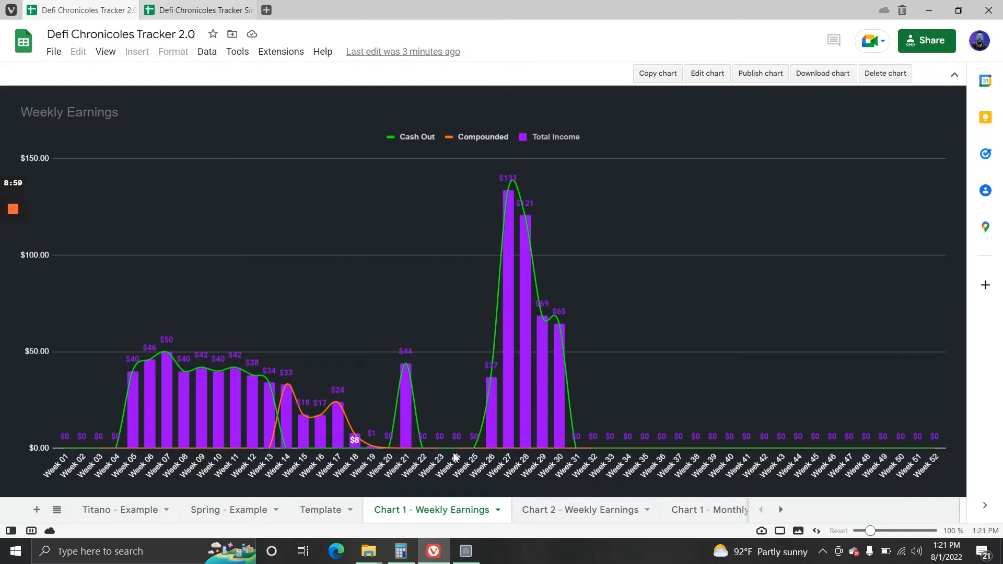
{"action": "mouse_move", "coordinate": [507, 378]}
{"action": "mouse_move", "coordinate": [521, 334]}
{"action": "left_click", "coordinate": [541, 522]}
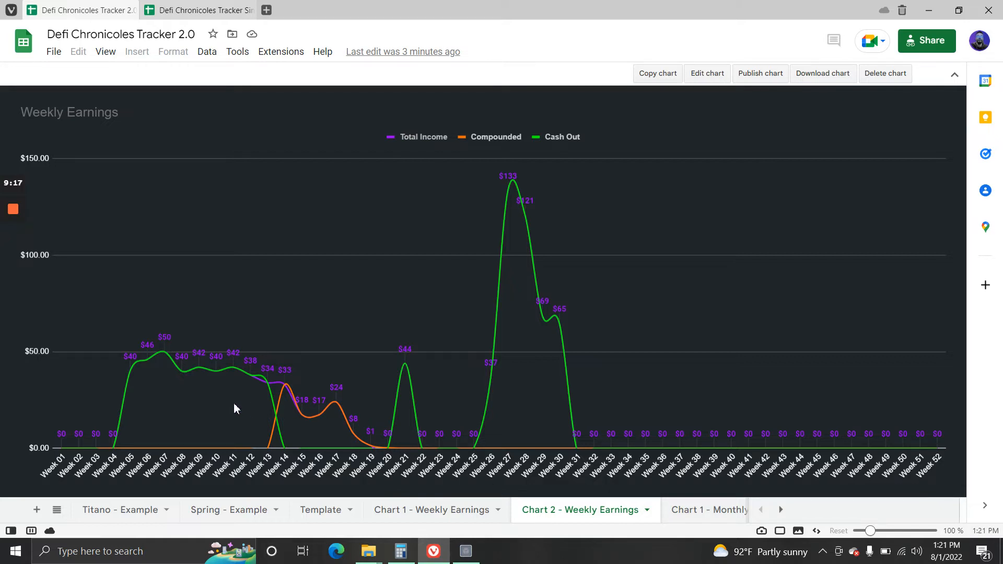
{"action": "left_click", "coordinate": [452, 509]}
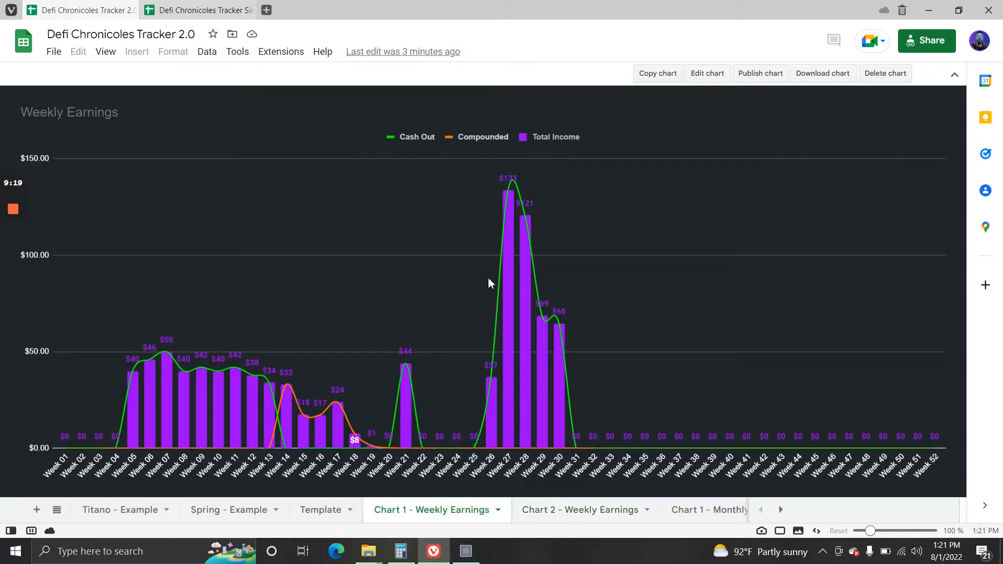
{"action": "mouse_move", "coordinate": [507, 261]}
{"action": "left_click", "coordinate": [584, 510]}
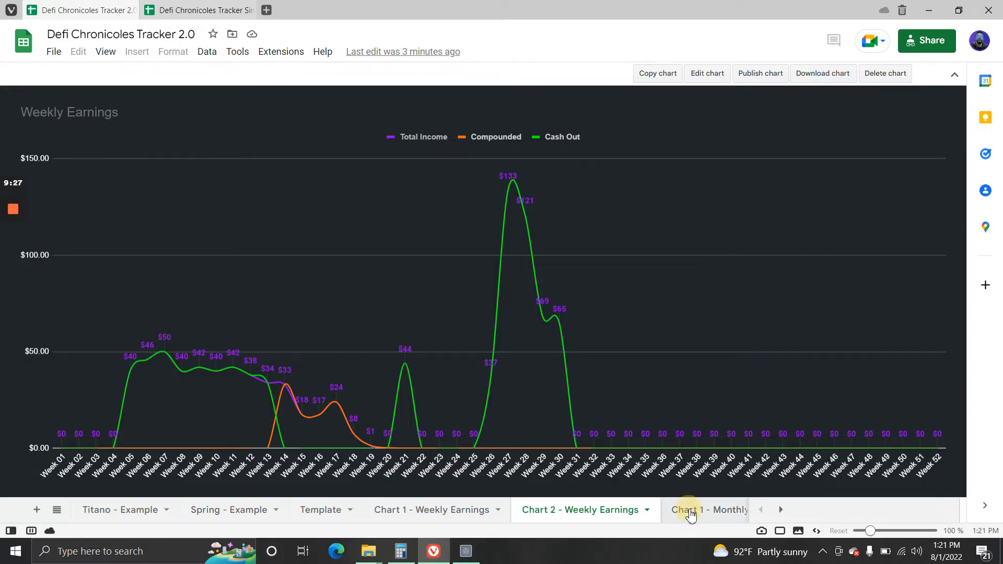
{"action": "left_click", "coordinate": [679, 510]}
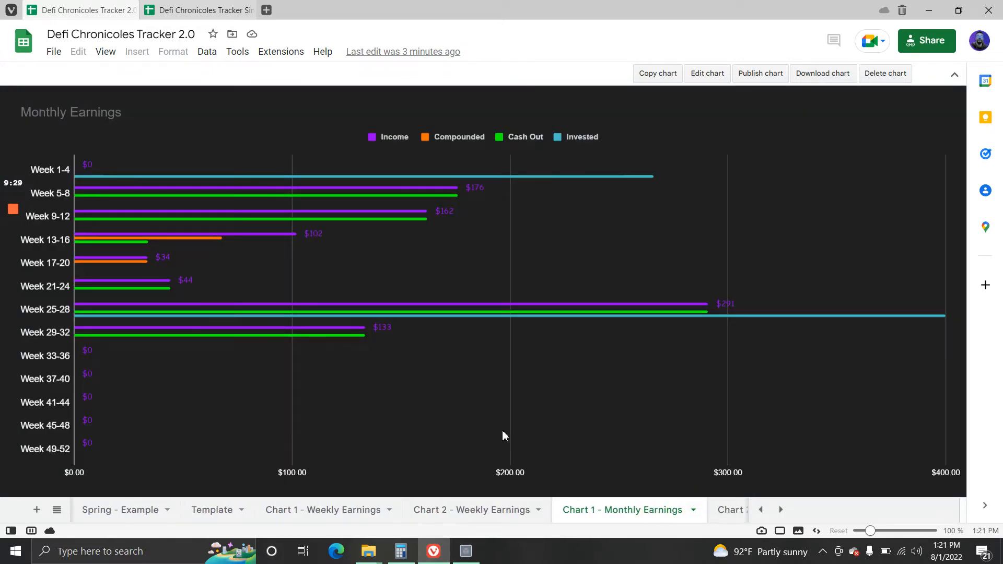
Revisit the Chart 2 and Chart 1 versions of Weekly Earnings, and return to the Chart 1 - Monthly Earnings sheet.
{"action": "left_click", "coordinate": [511, 513]}
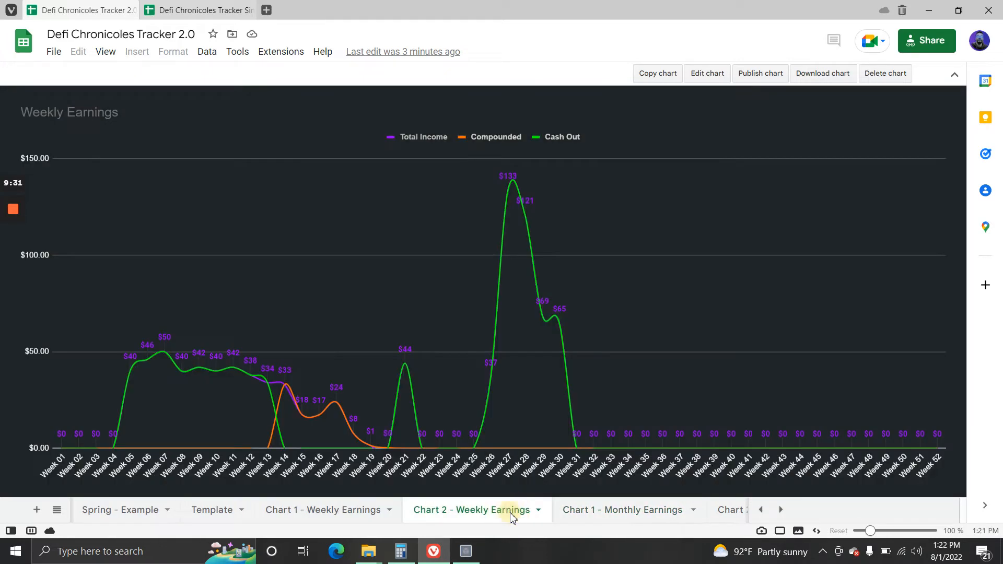
{"action": "left_click", "coordinate": [366, 509]}
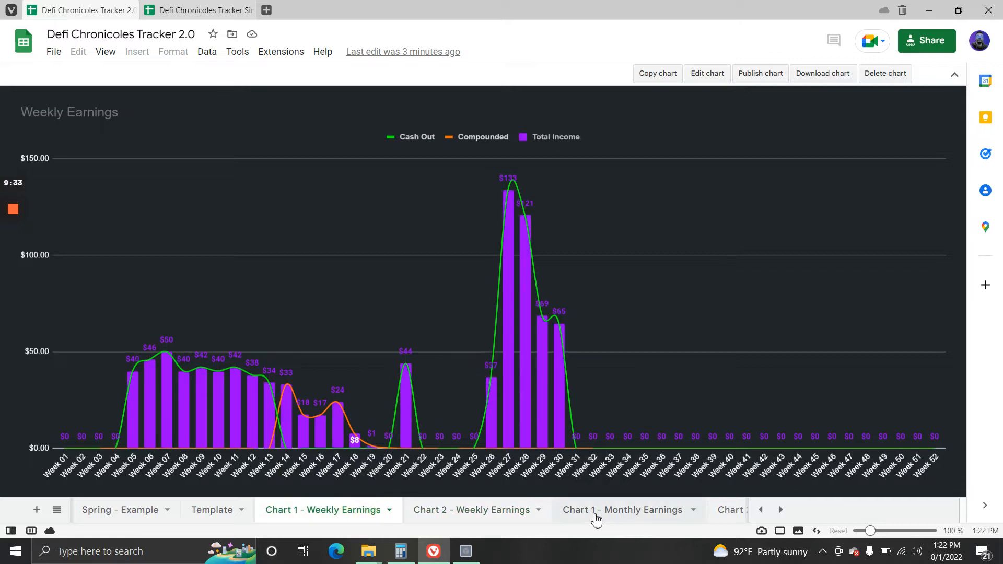
{"action": "left_click", "coordinate": [579, 510]}
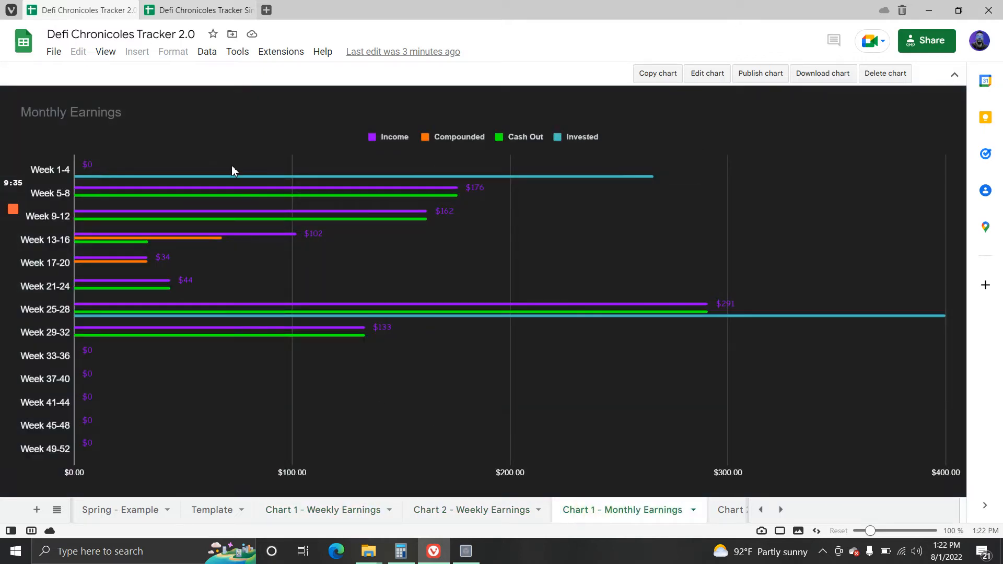
Inspect the Invested bar for Week 1-4 and the earnings bars for Week 5-8 and Week 13-16 in the Monthly Earnings chart.
{"action": "mouse_move", "coordinate": [280, 181]}
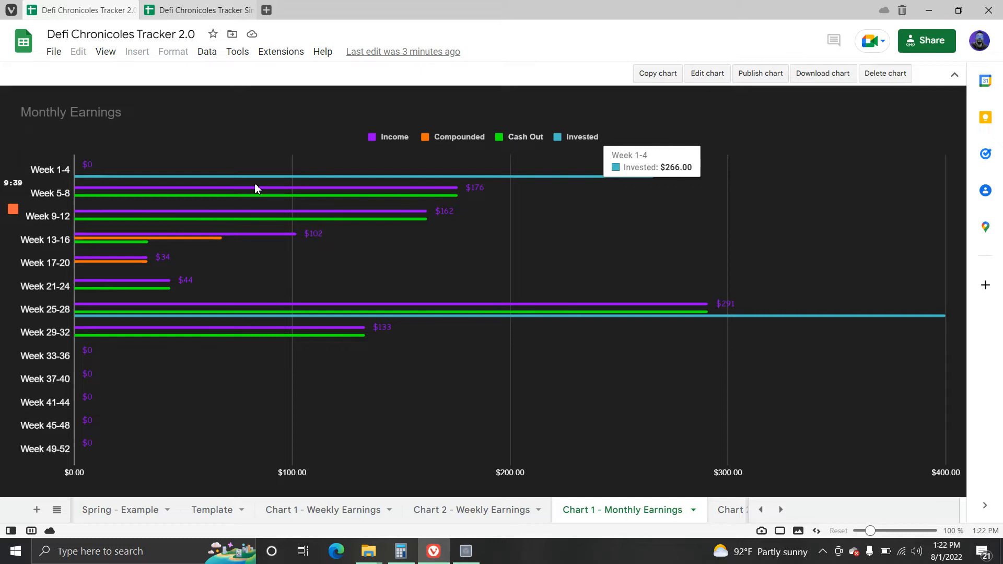
{"action": "mouse_move", "coordinate": [245, 192]}
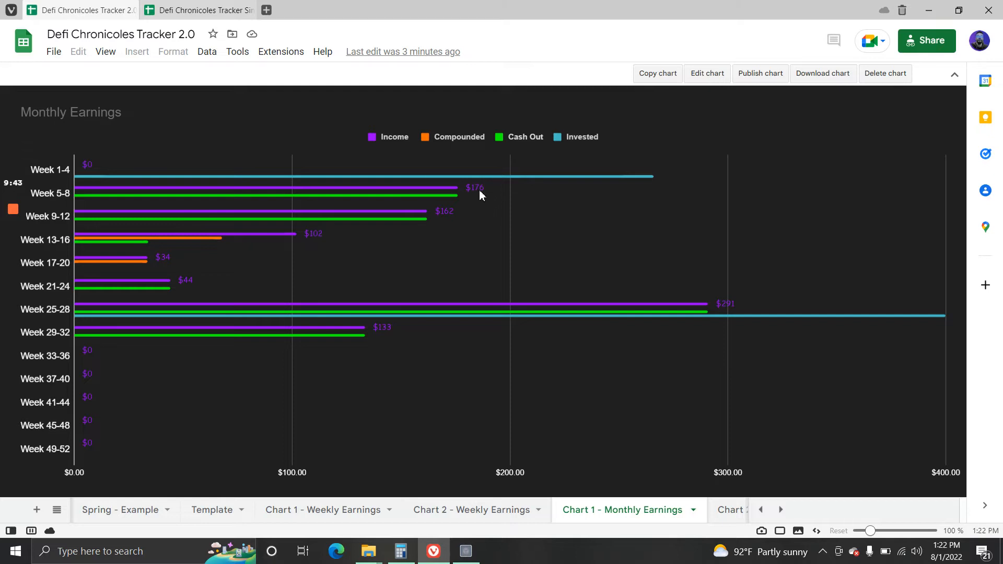
{"action": "mouse_move", "coordinate": [485, 190]}
{"action": "mouse_move", "coordinate": [219, 242]}
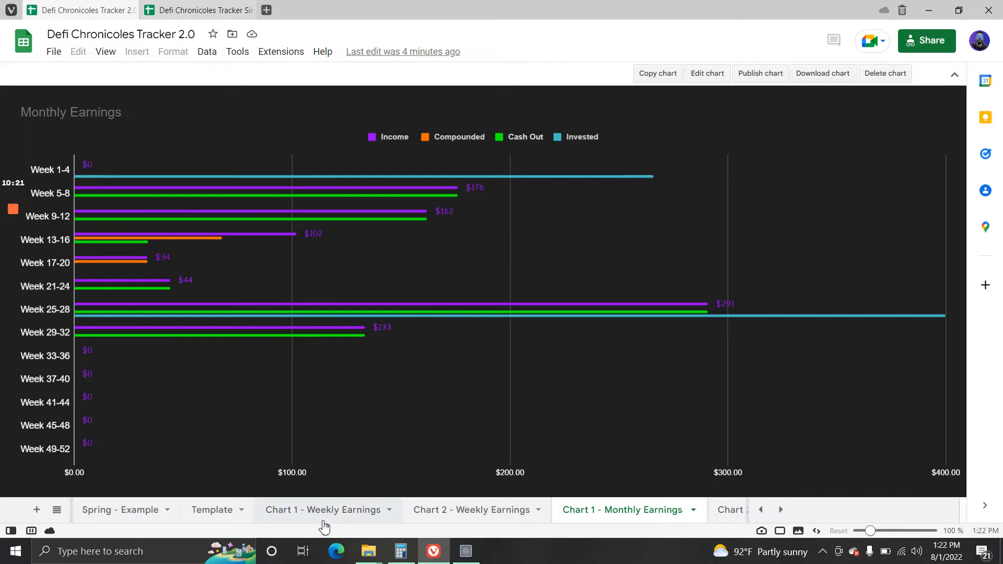
View the Chart 2 - Monthly Earnings and Weekly/Monthly earnings data sheets, and open the Live Prices sheet.
{"action": "left_click", "coordinate": [730, 517]}
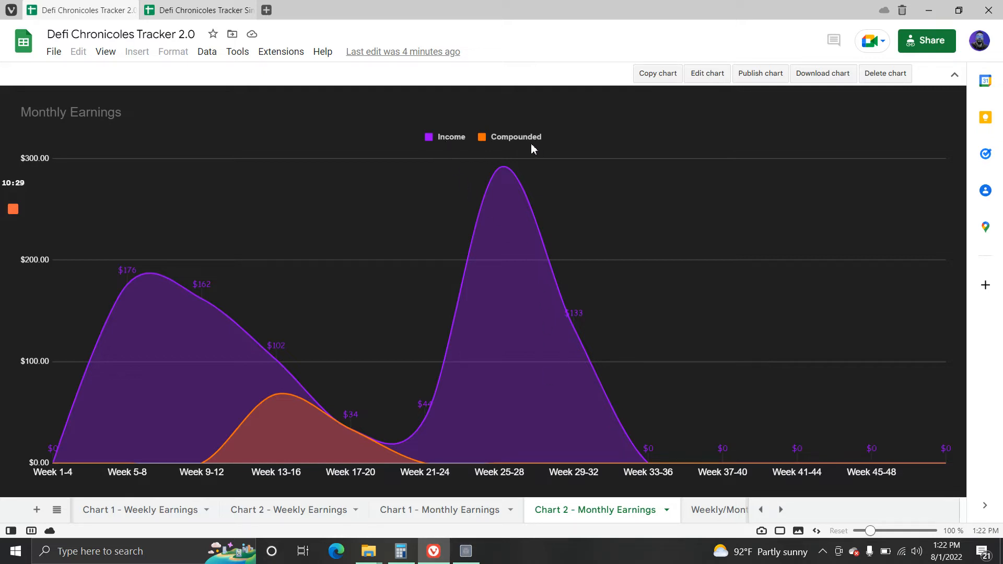
{"action": "left_click", "coordinate": [712, 516]}
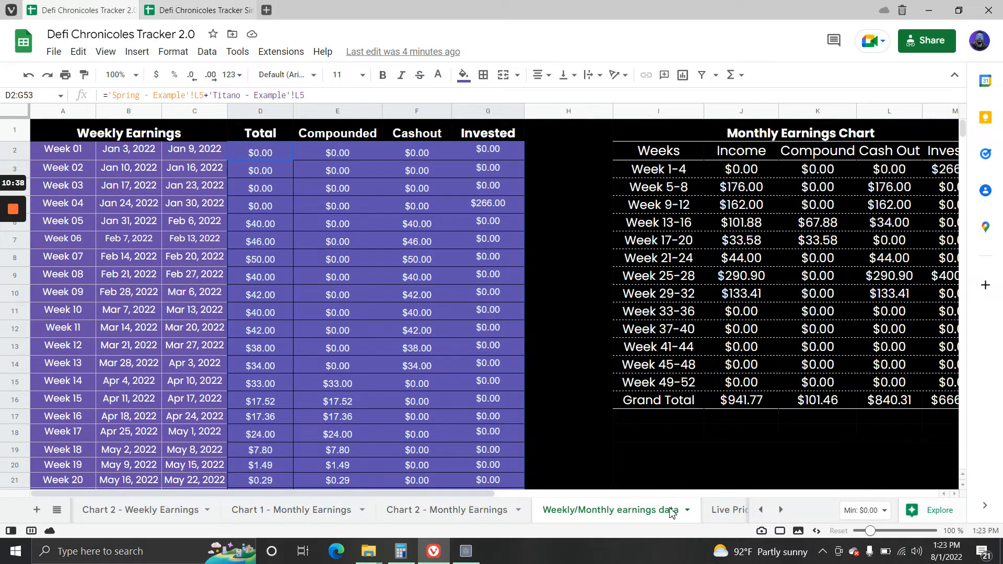
{"action": "left_click", "coordinate": [728, 515]}
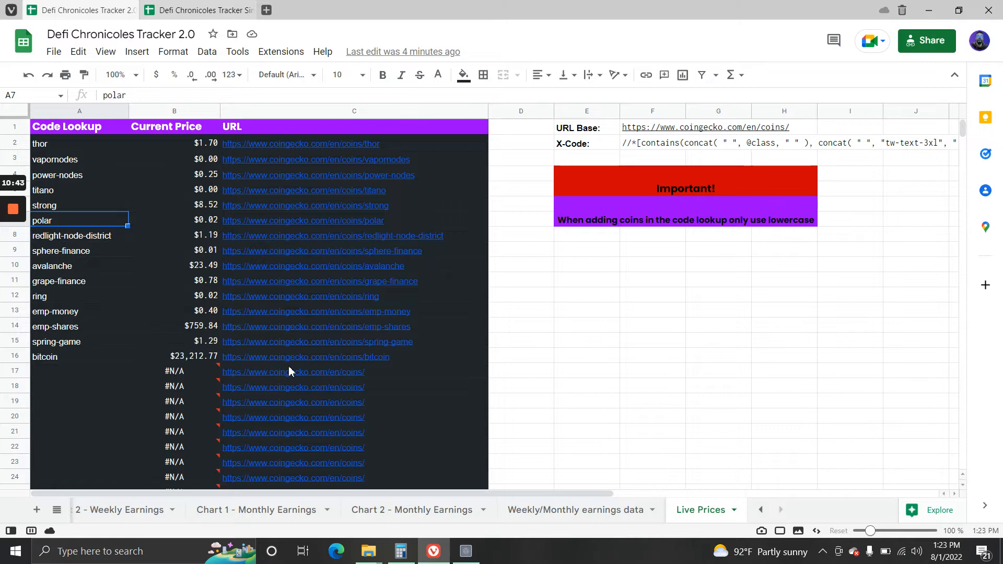
Add ethereum to the Code Lookup column in cell A17, below bitcoin.
{"action": "left_click", "coordinate": [79, 371]}
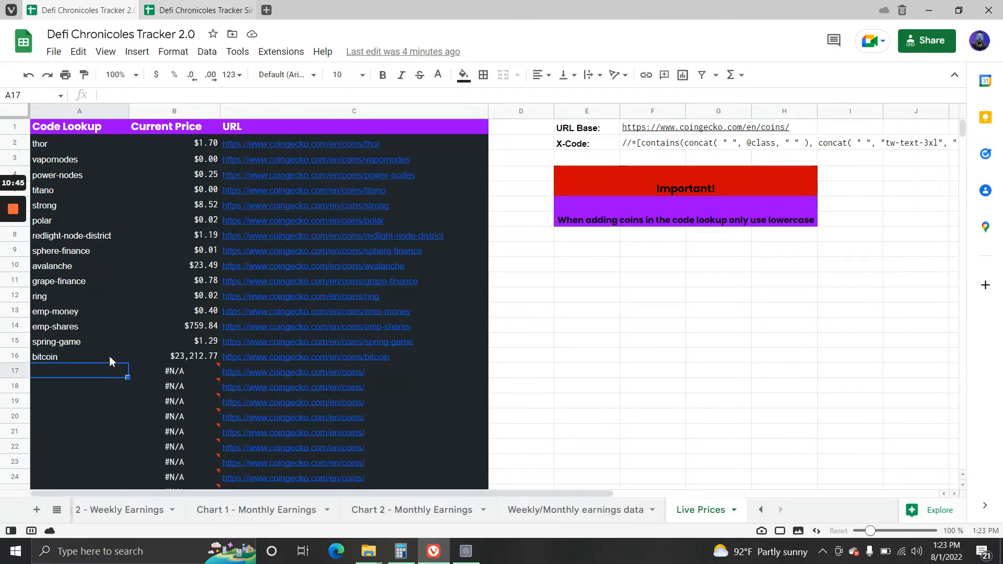
{"action": "type", "text": "ethereum"}
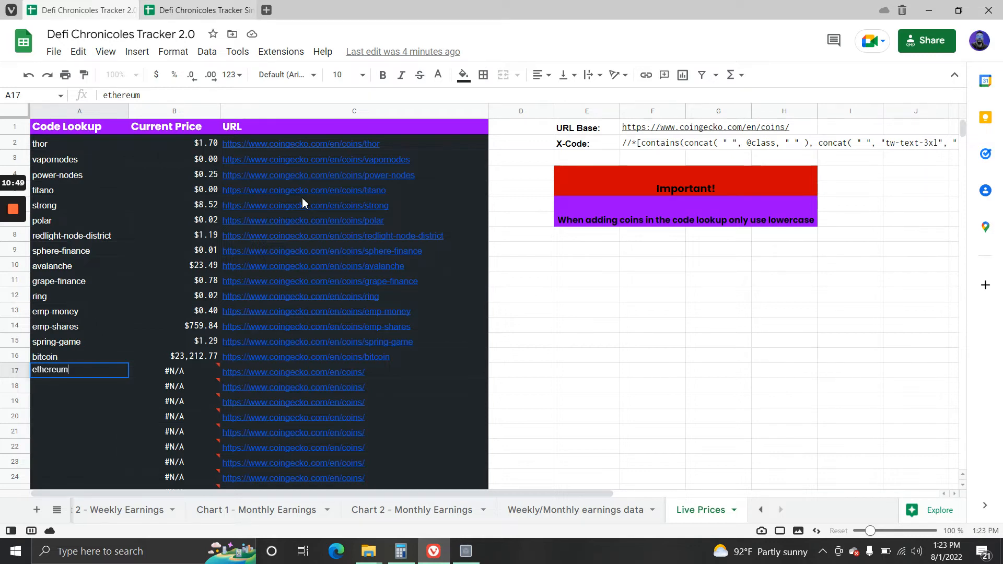
{"action": "key", "text": "Return"}
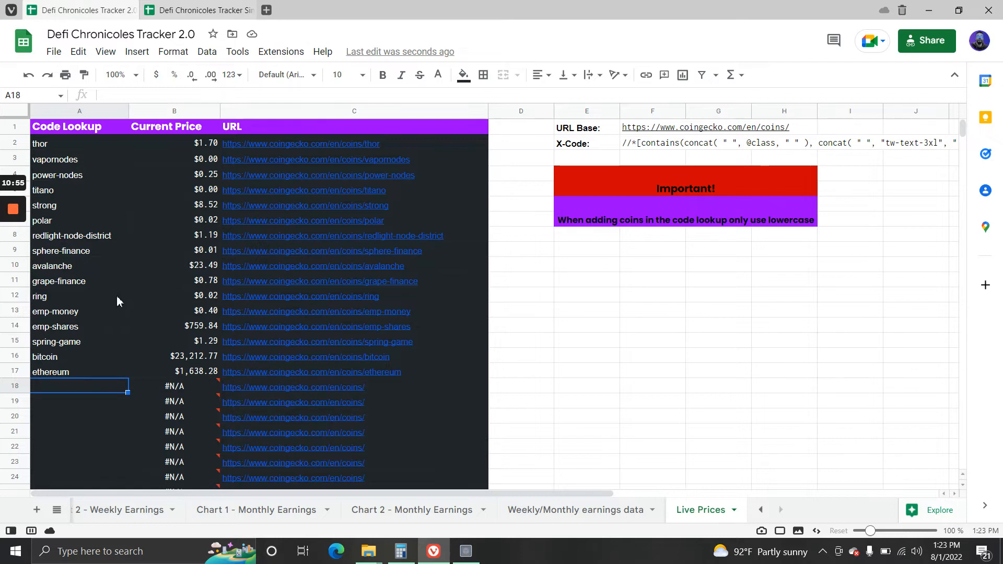
Open CoinGecko in a new browser tab, search for grape, and open the Grape Finance (GRAPE) coin page.
{"action": "mouse_move", "coordinate": [229, 421]}
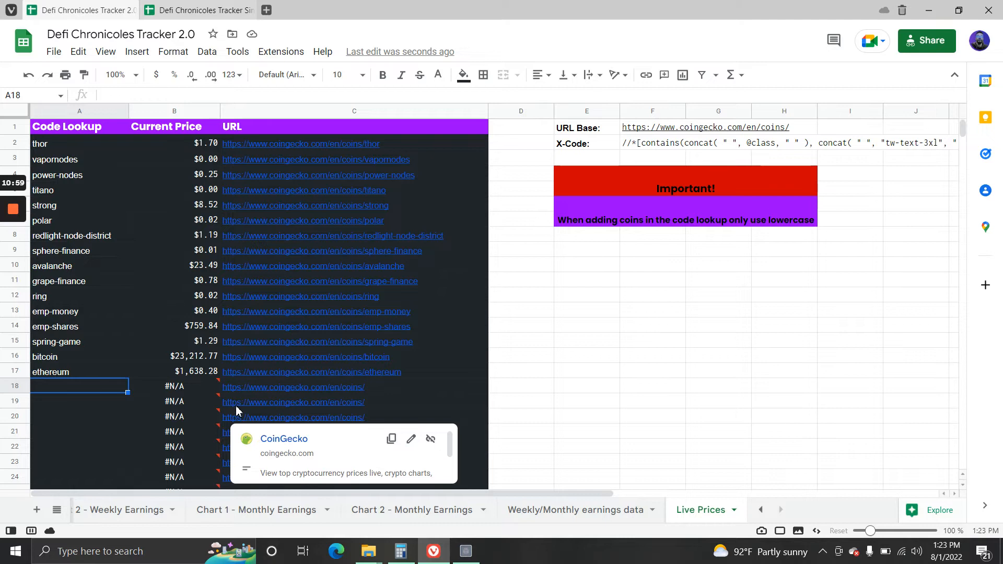
{"action": "left_click", "coordinate": [268, 9]}
{"action": "type", "text": "coing"}
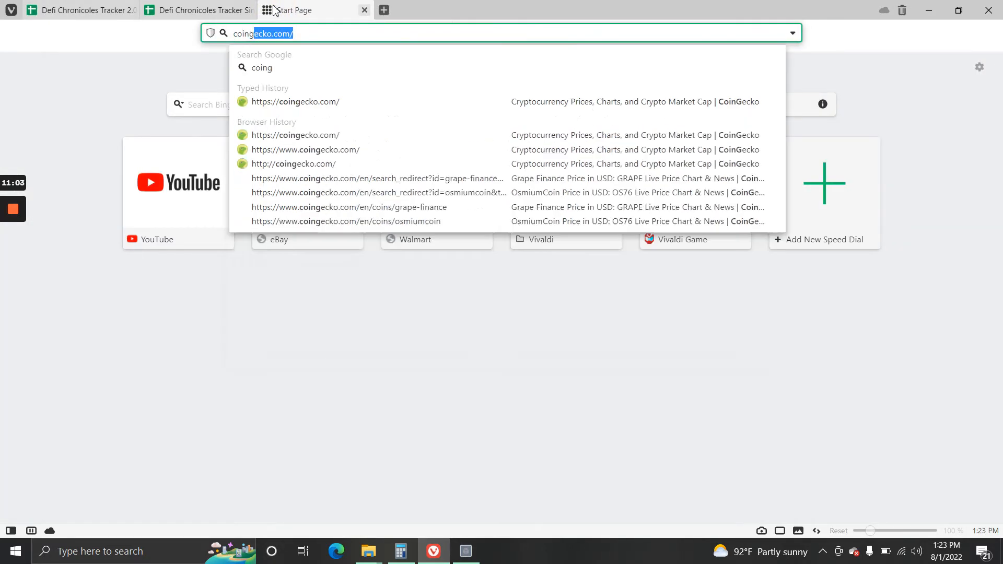
{"action": "key", "text": "Return"}
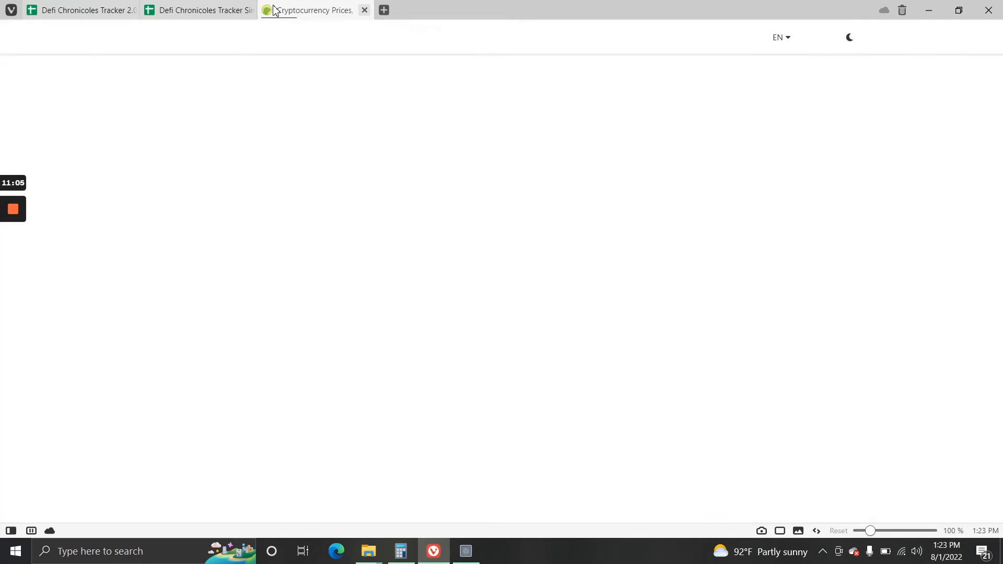
{"action": "left_click", "coordinate": [863, 85]}
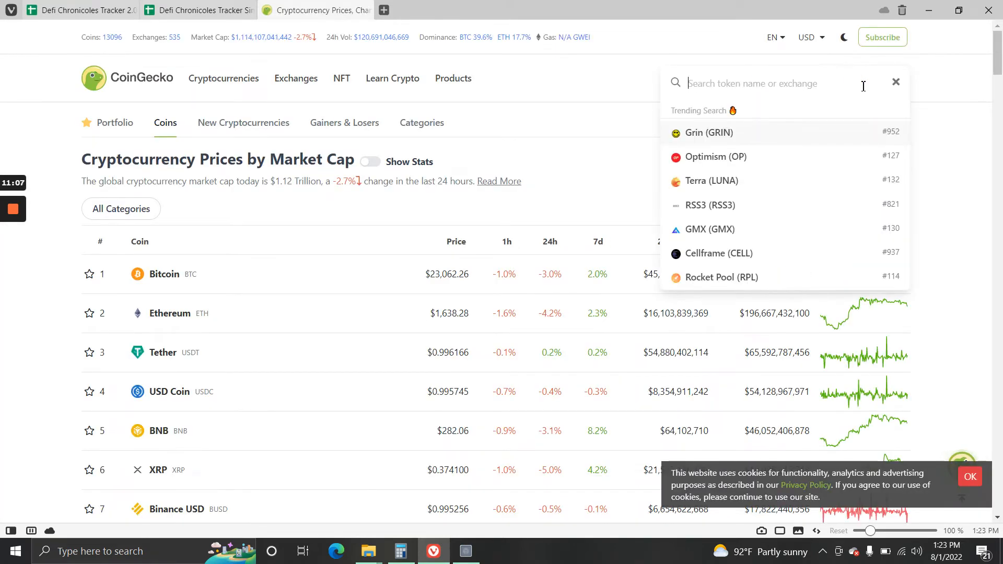
{"action": "type", "text": "grape"}
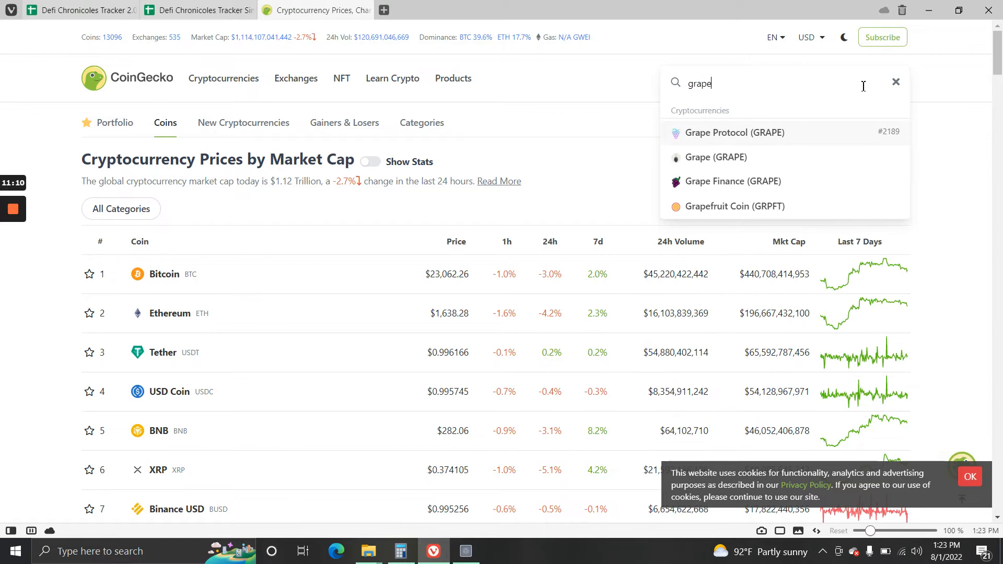
{"action": "left_click", "coordinate": [763, 182]}
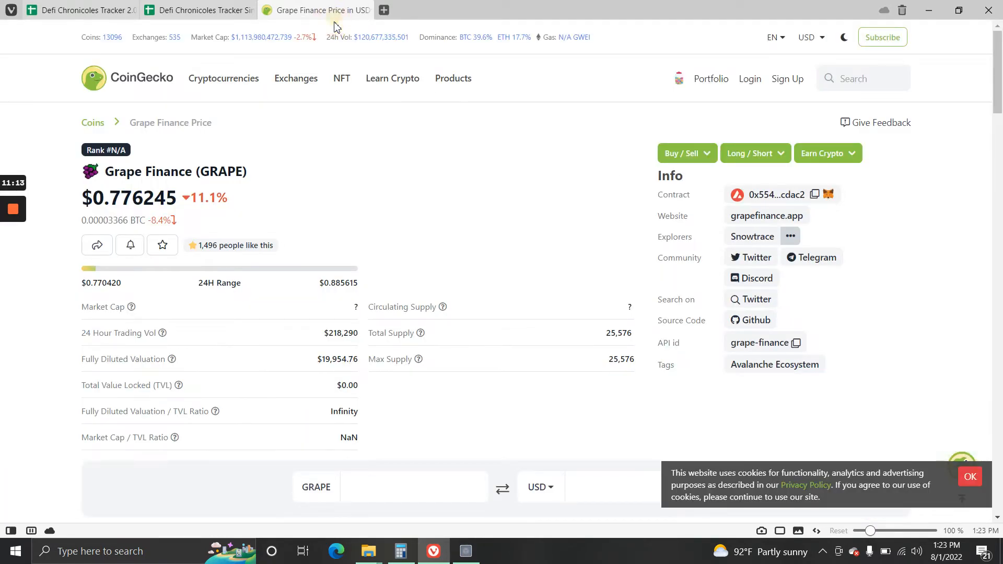
Find the address options in the Vivaldi settings, enable Show Address Bar, and move the settings window clear of the address.
{"action": "left_click", "coordinate": [10, 530]}
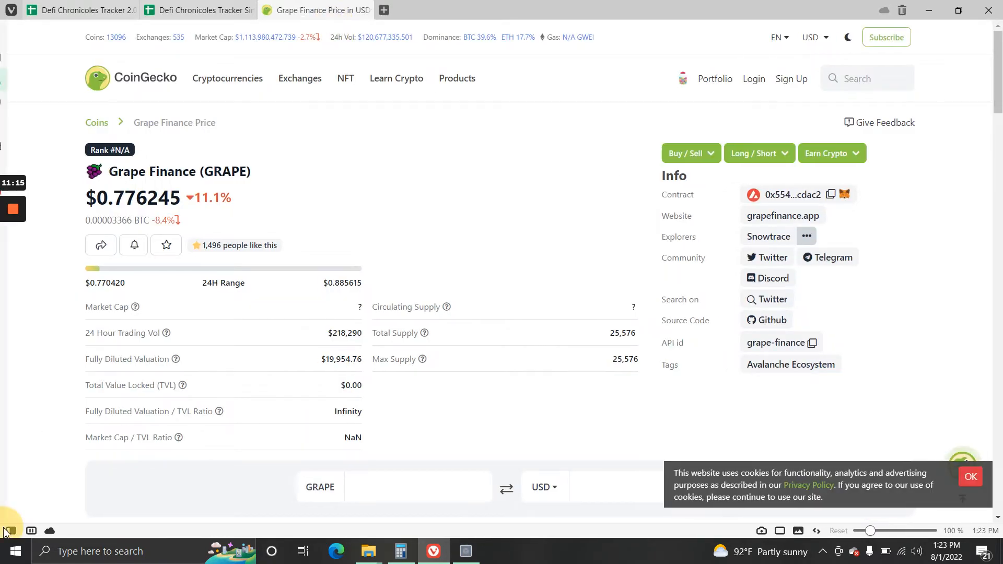
{"action": "left_click", "coordinate": [10, 512]}
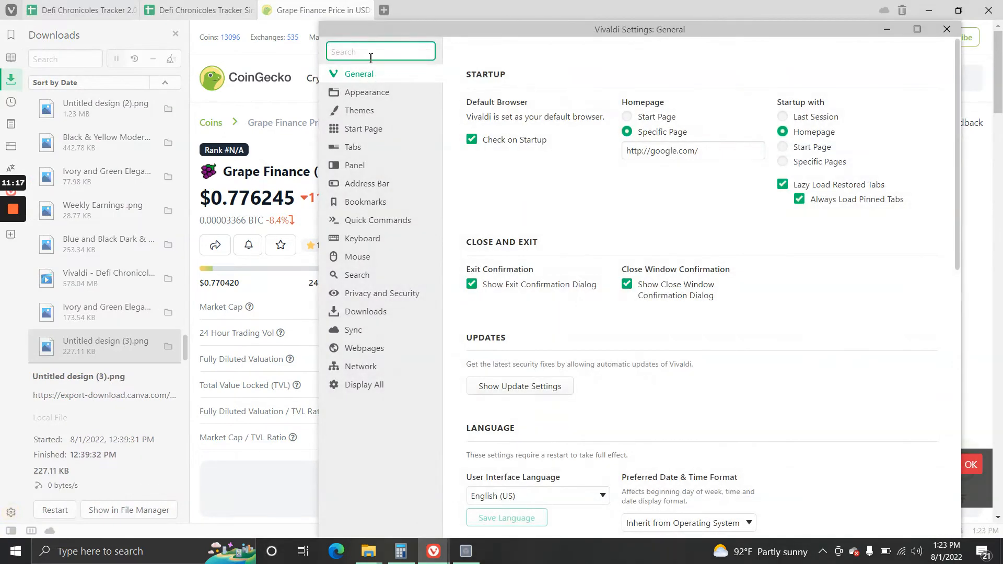
{"action": "type", "text": "addr"}
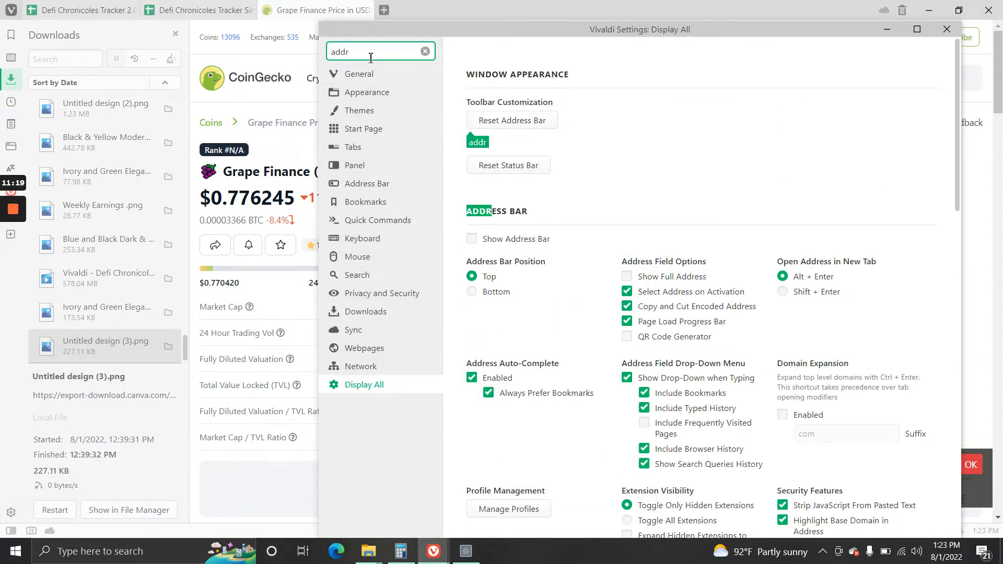
{"action": "left_click", "coordinate": [472, 239]}
{"action": "left_click_drag", "start_coordinate": [524, 33], "coordinate": [436, 278]}
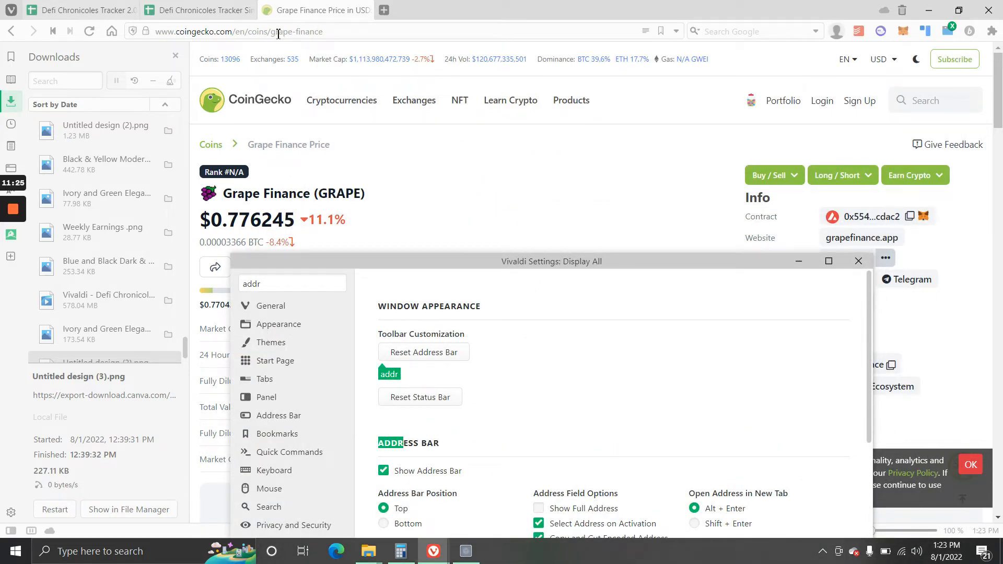
Select the token code grape-finance at the end of the CoinGecko page's address.
{"action": "left_click", "coordinate": [296, 32]}
{"action": "left_click", "coordinate": [299, 32]}
{"action": "left_click", "coordinate": [296, 32]}
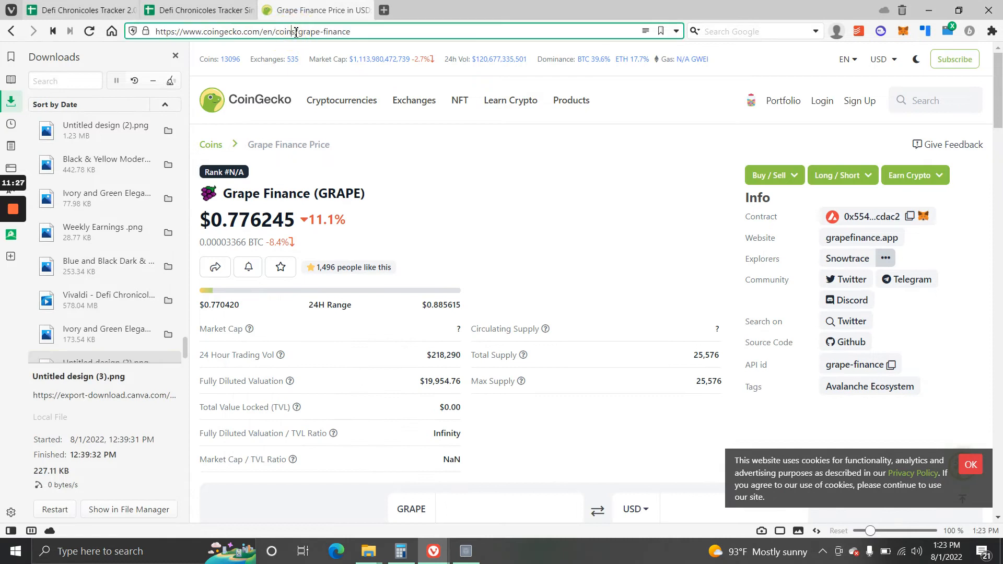
{"action": "left_click", "coordinate": [306, 32]}
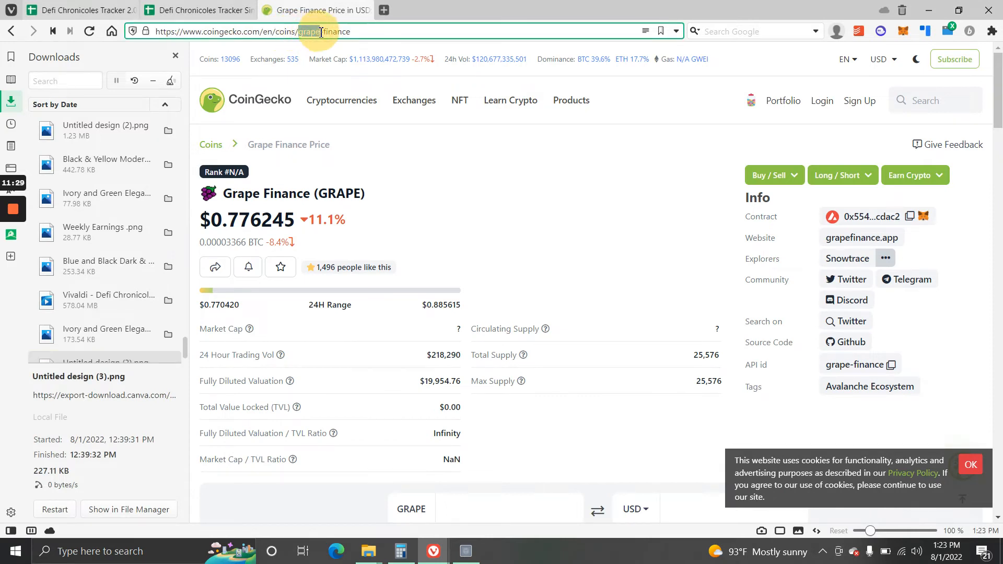
{"action": "double_click", "coordinate": [313, 32]}
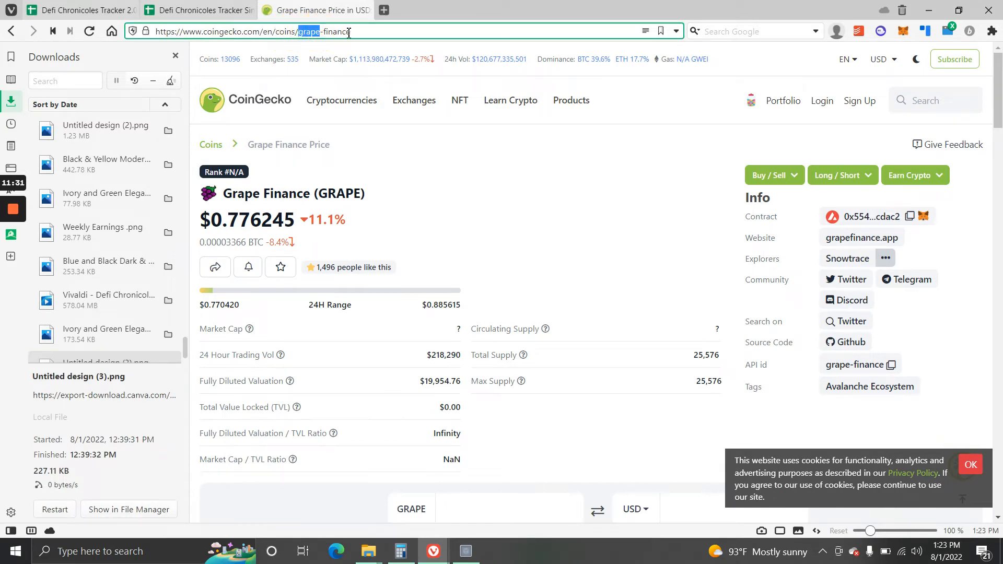
{"action": "left_click_drag", "start_coordinate": [354, 32], "coordinate": [302, 33]}
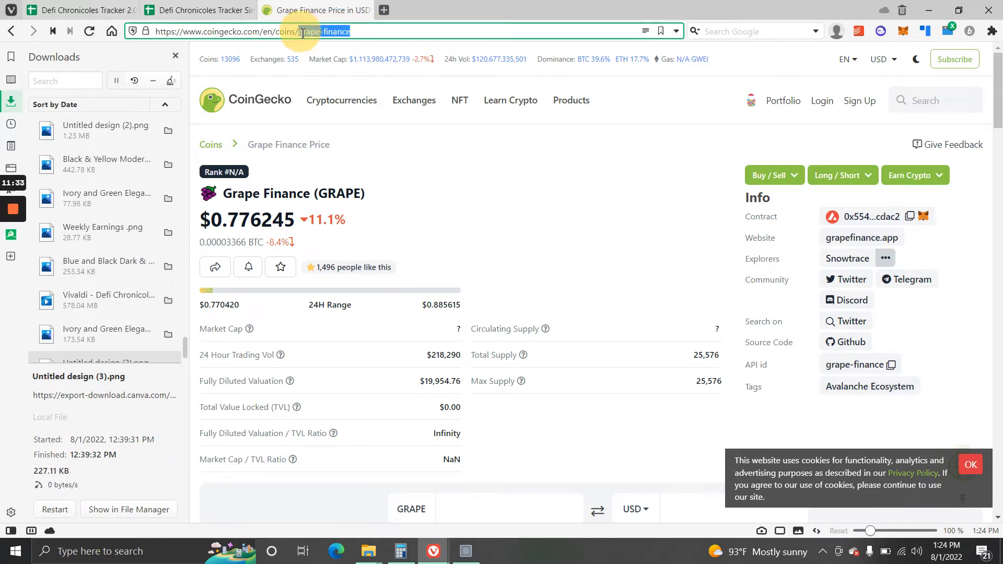
Check the grape-finance entries in Defi Chronicoles Tracker Simplified and the Live Prices sheet, and return to the CoinGecko page.
{"action": "left_click", "coordinate": [218, 6]}
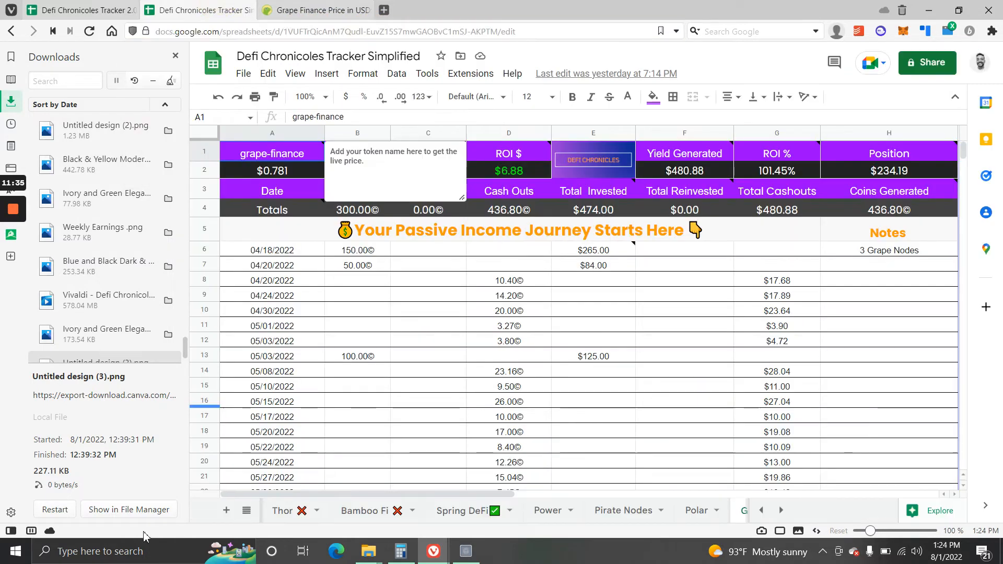
{"action": "left_click", "coordinate": [320, 6]}
{"action": "left_click", "coordinate": [47, 5]}
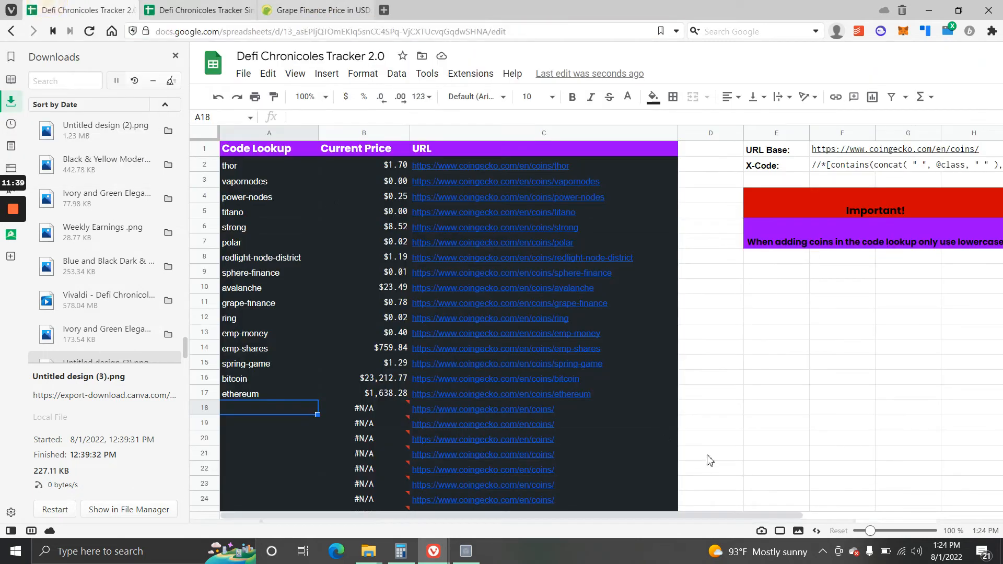
{"action": "scroll", "coordinate": [253, 332], "scroll_direction": "down", "scroll_amount": 2}
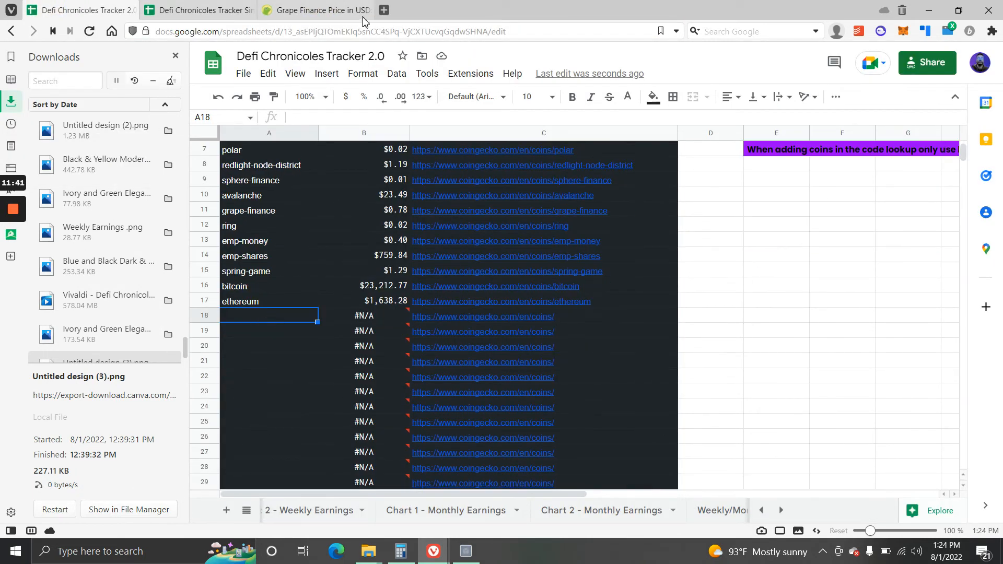
{"action": "left_click", "coordinate": [334, 8]}
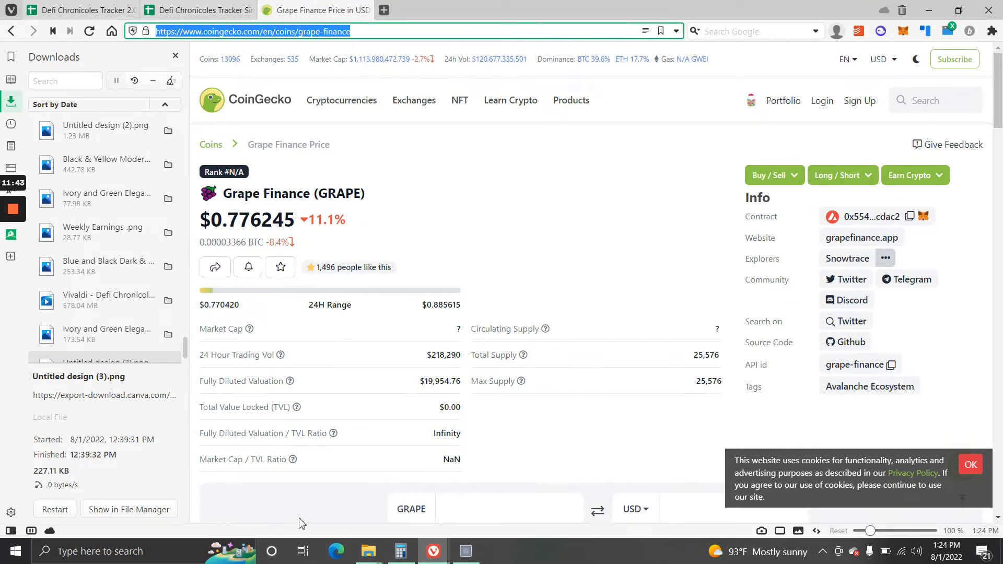
Turn off Show Address Bar, hide the browser's side panel, and return to the Live Prices sheet of Defi Chronicoles Tracker 2.0.
{"action": "left_click", "coordinate": [433, 550]}
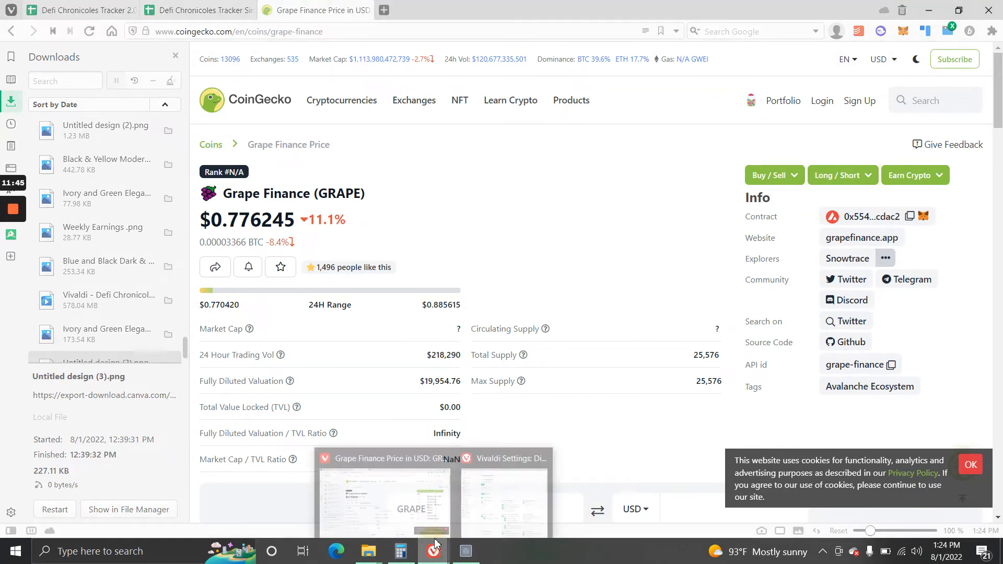
{"action": "left_click", "coordinate": [496, 500]}
{"action": "left_click", "coordinate": [397, 472]}
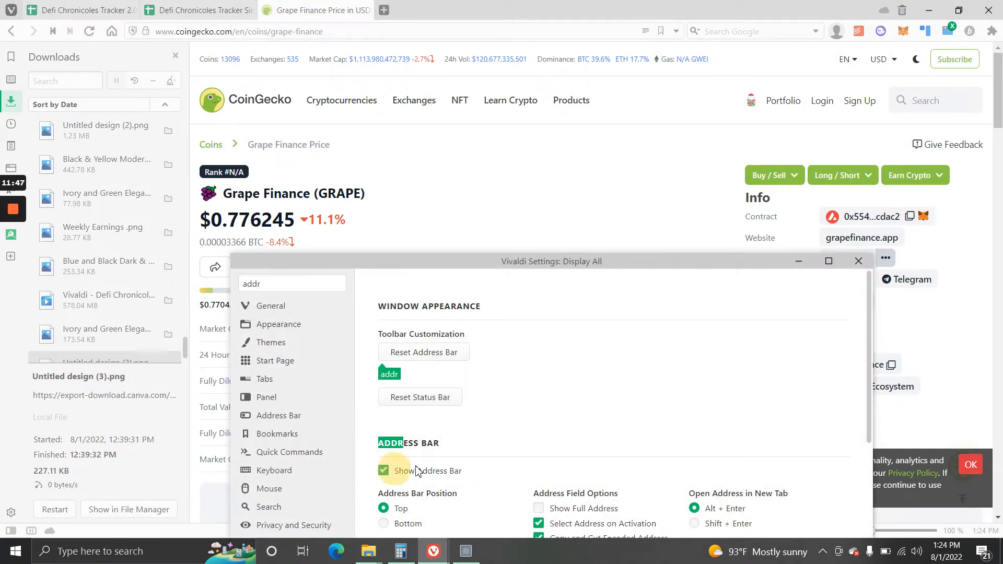
{"action": "left_click", "coordinate": [858, 261]}
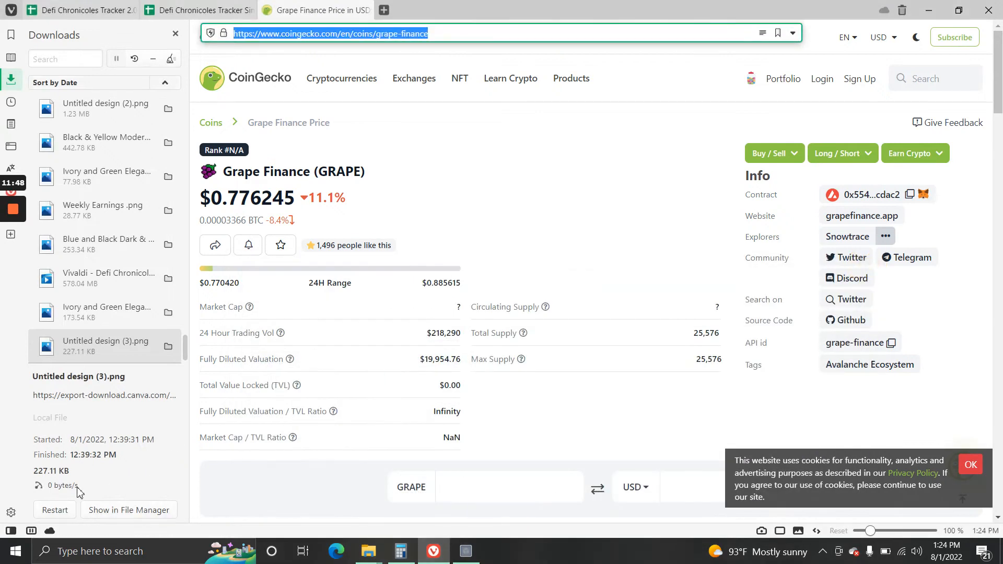
{"action": "left_click", "coordinate": [31, 530]}
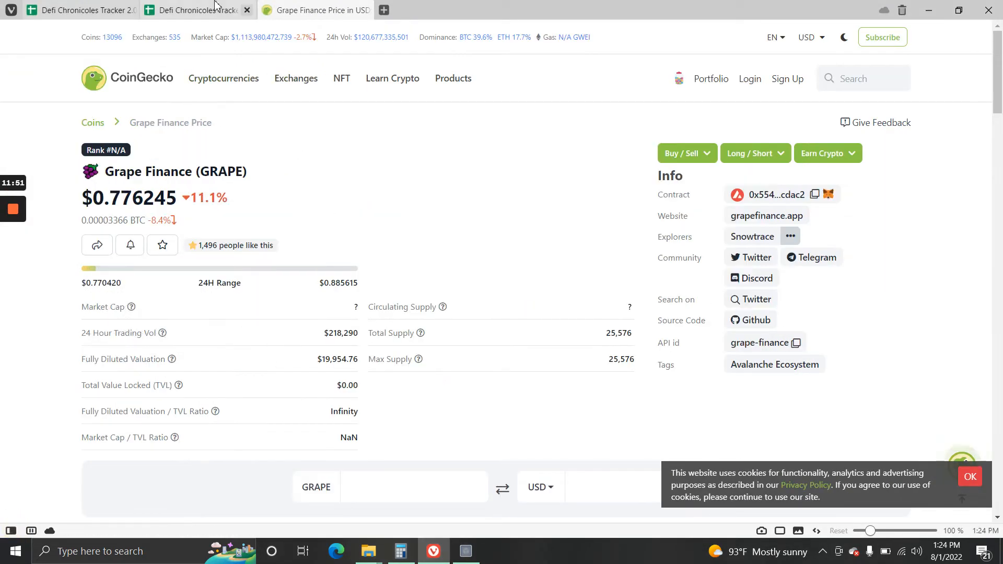
{"action": "left_click", "coordinate": [216, 4]}
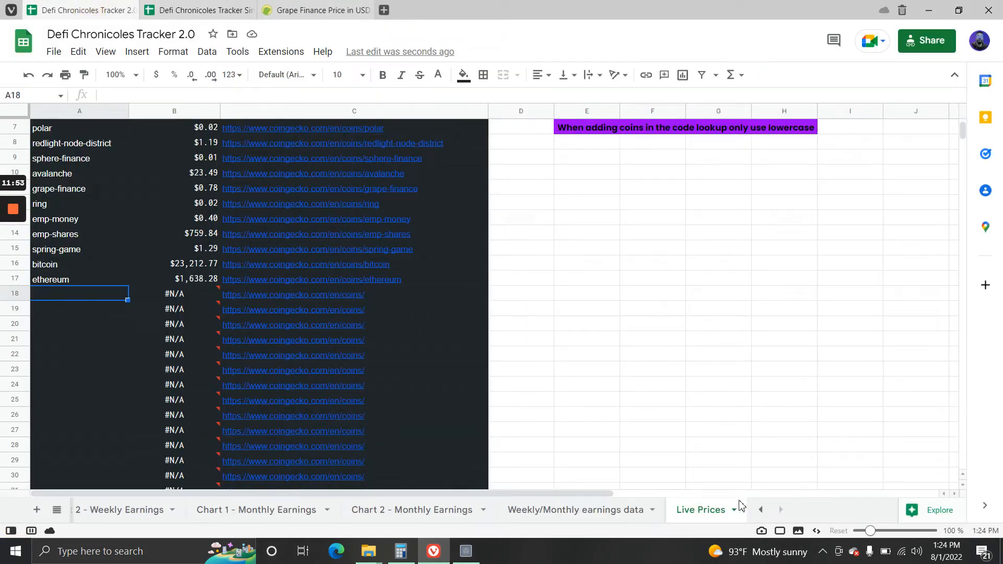
Look over the Live Prices code list from its first row, and examine the summary and transactions in the Titano - Example sheet.
{"action": "left_click", "coordinate": [761, 510]}
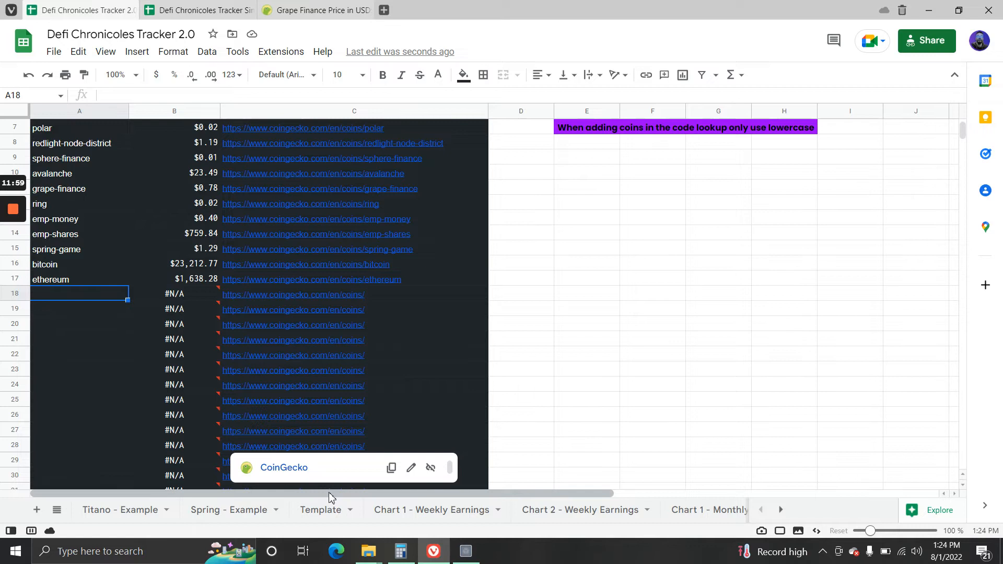
{"action": "scroll", "coordinate": [376, 346], "scroll_direction": "up", "scroll_amount": 2}
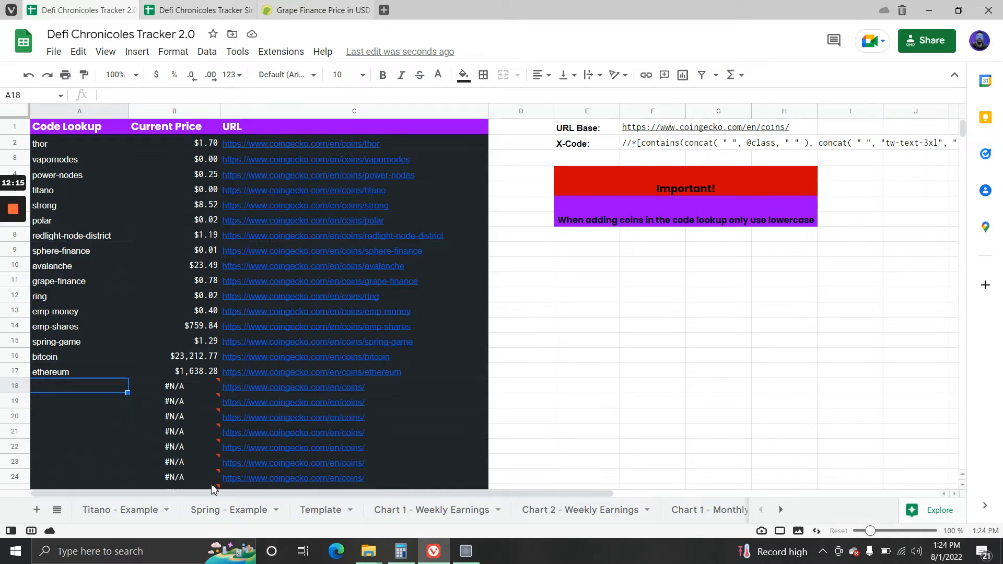
{"action": "left_click", "coordinate": [149, 511]}
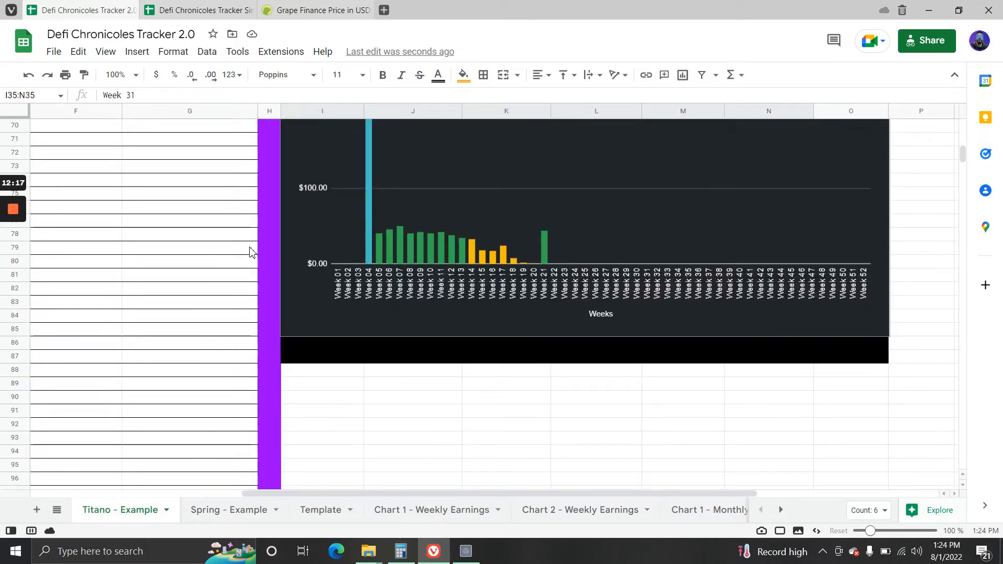
{"action": "scroll", "coordinate": [239, 269], "scroll_direction": "down", "scroll_amount": 10}
{"action": "scroll", "coordinate": [116, 383], "scroll_direction": "up", "scroll_amount": 15}
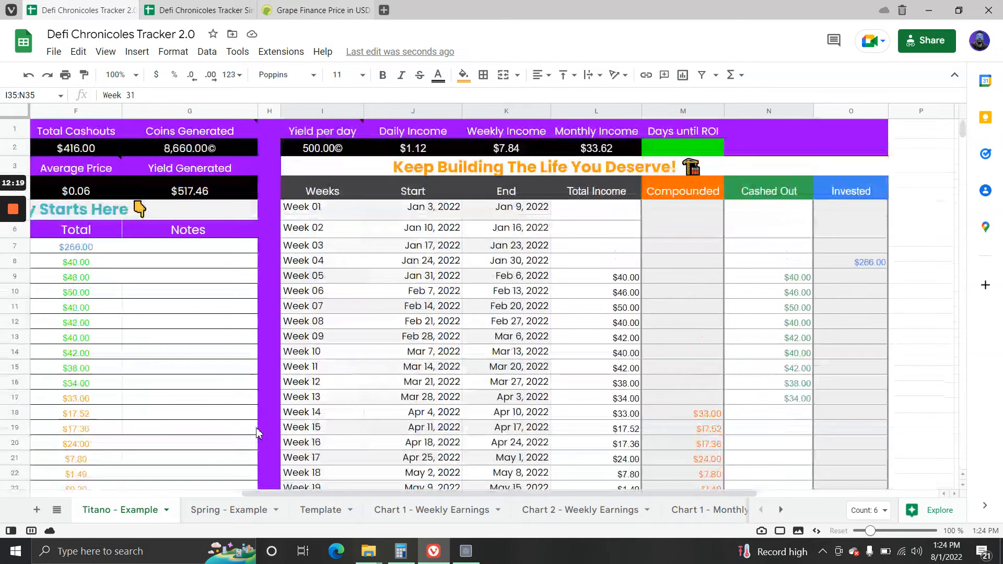
{"action": "left_click_drag", "start_coordinate": [358, 496], "coordinate": [79, 489]}
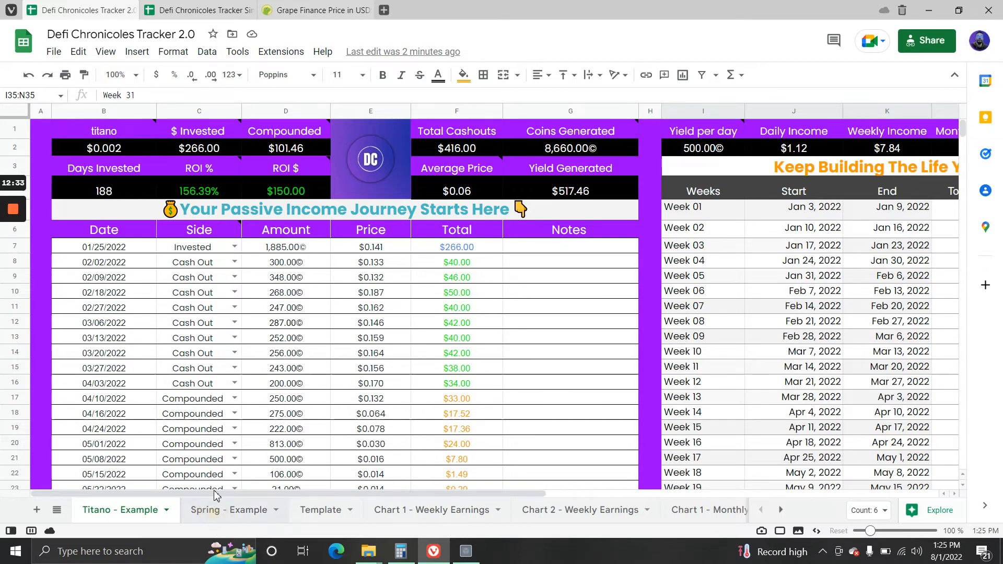
Examine the summary figures and the dated transactions in the Spring - Example sheet.
{"action": "left_click", "coordinate": [215, 517]}
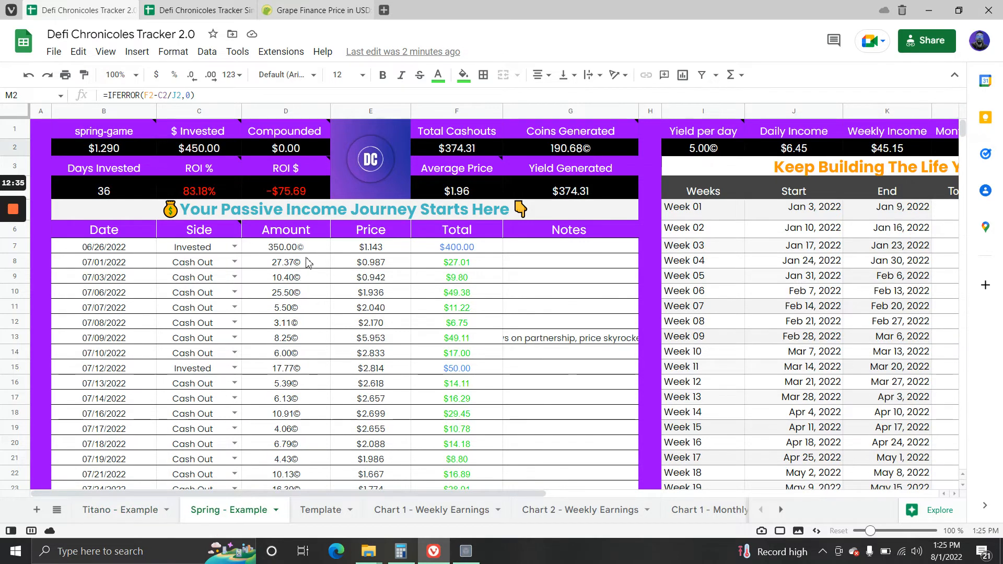
{"action": "scroll", "coordinate": [307, 262], "scroll_direction": "down", "scroll_amount": 5}
{"action": "scroll", "coordinate": [593, 313], "scroll_direction": "up", "scroll_amount": 5}
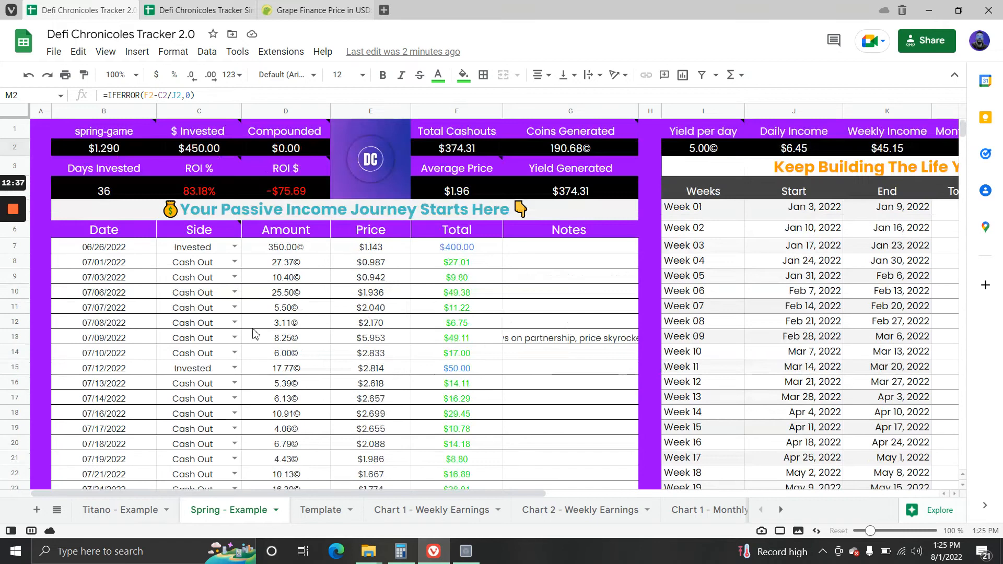
{"action": "scroll", "coordinate": [255, 334], "scroll_direction": "down", "scroll_amount": 3}
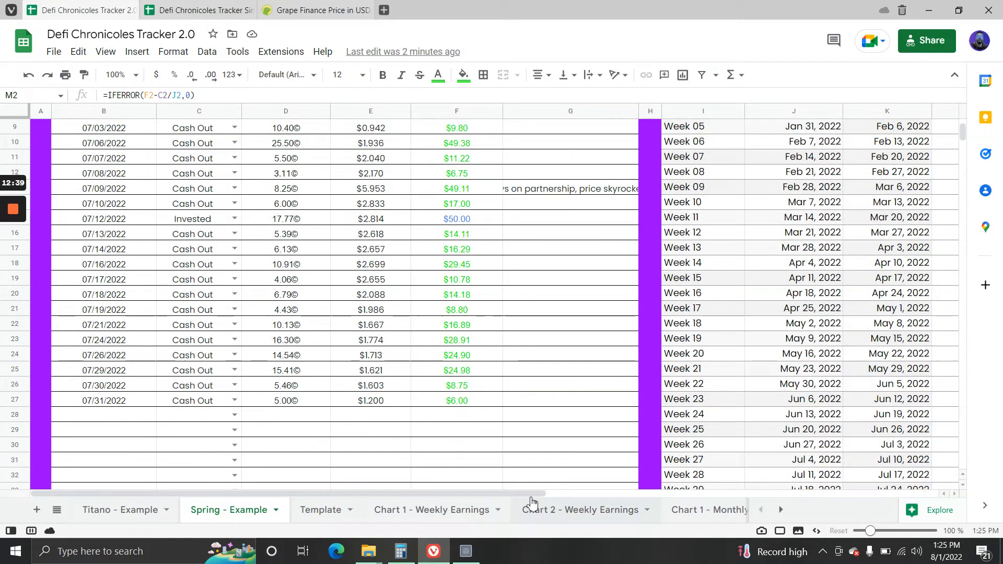
{"action": "left_click", "coordinate": [528, 508]}
{"action": "left_click", "coordinate": [245, 513]}
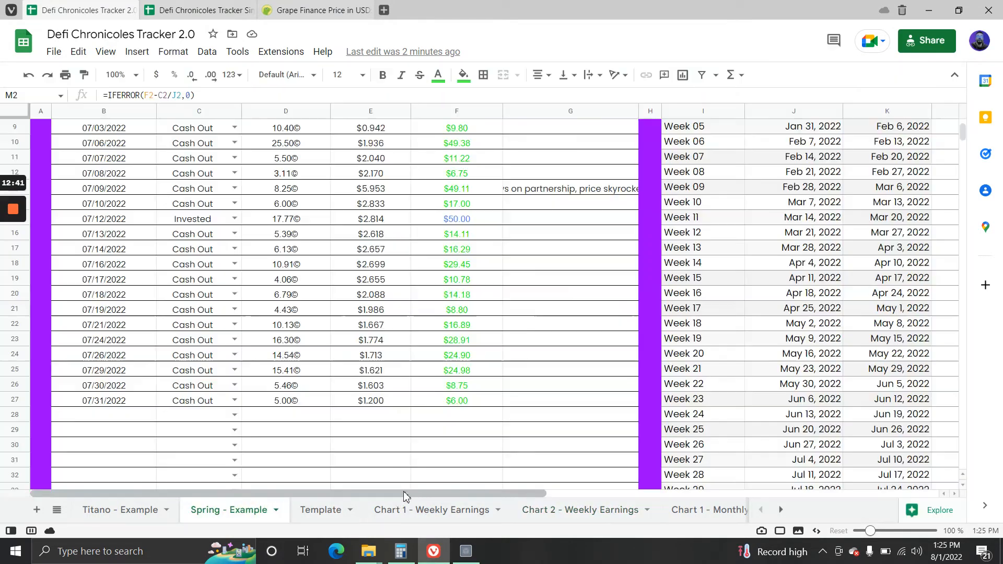
Examine the weekly income table in Spring - Example, including the Week 25 Invested formula and the Compounded and Cashed Out columns.
{"action": "left_click_drag", "start_coordinate": [408, 494], "coordinate": [666, 491]}
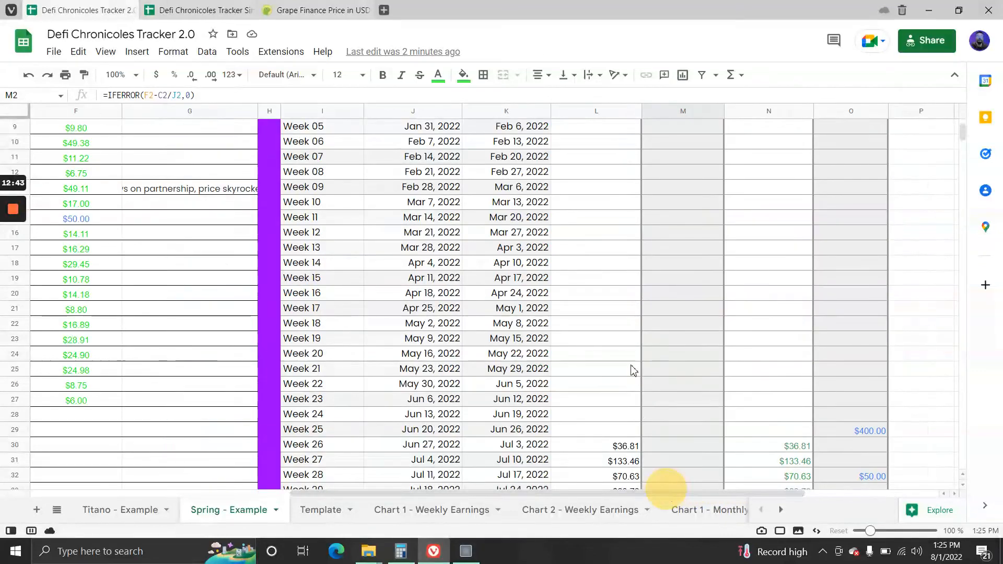
{"action": "scroll", "coordinate": [633, 370], "scroll_direction": "up", "scroll_amount": 3}
{"action": "left_click_drag", "start_coordinate": [617, 211], "coordinate": [841, 441]}
{"action": "scroll", "coordinate": [836, 366], "scroll_direction": "down", "scroll_amount": 5}
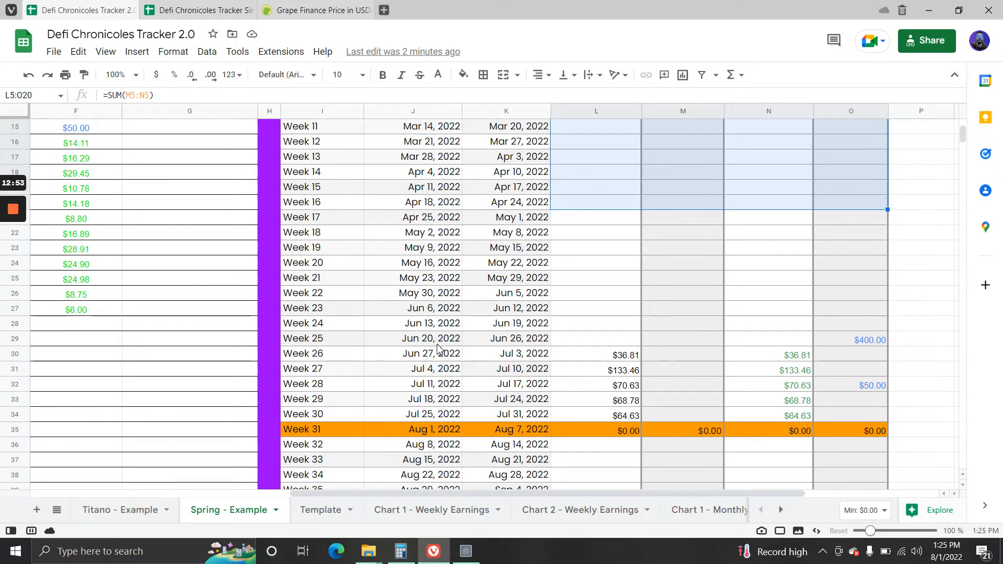
{"action": "left_click", "coordinate": [861, 343]}
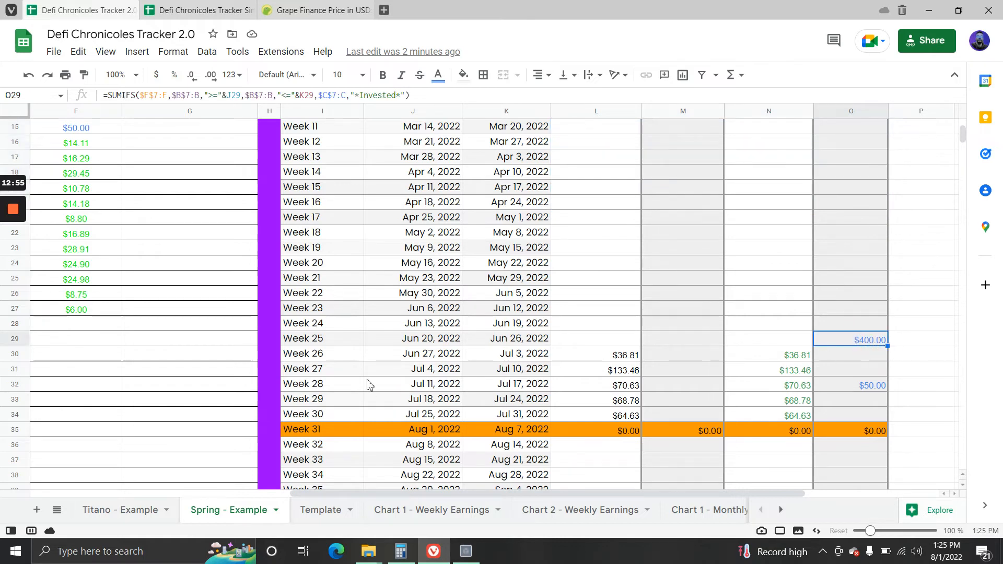
{"action": "scroll", "coordinate": [368, 387], "scroll_direction": "up", "scroll_amount": 5}
{"action": "scroll", "coordinate": [386, 478], "scroll_direction": "down", "scroll_amount": 3}
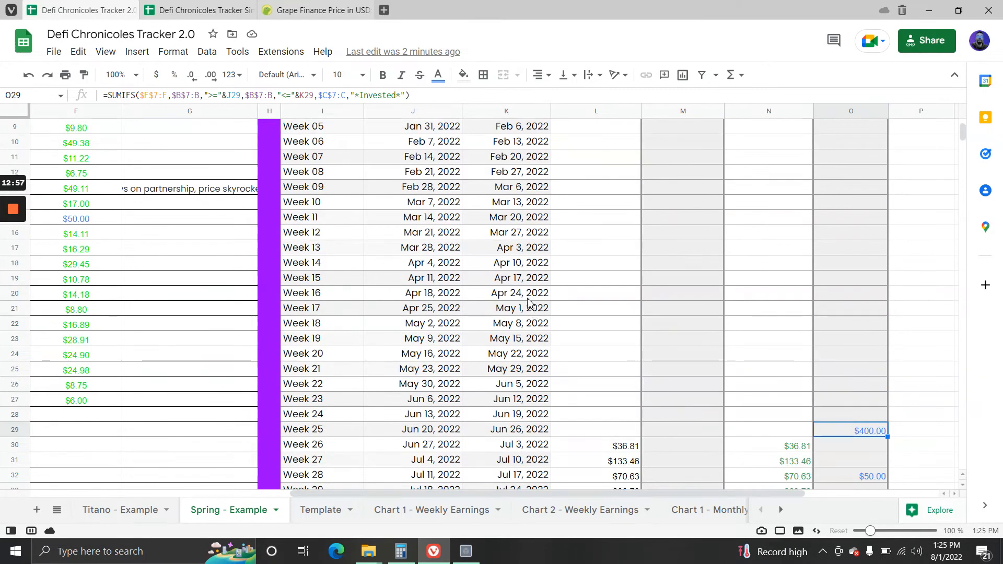
{"action": "scroll", "coordinate": [505, 350], "scroll_direction": "up", "scroll_amount": 3}
{"action": "left_click_drag", "start_coordinate": [357, 215], "coordinate": [883, 444]}
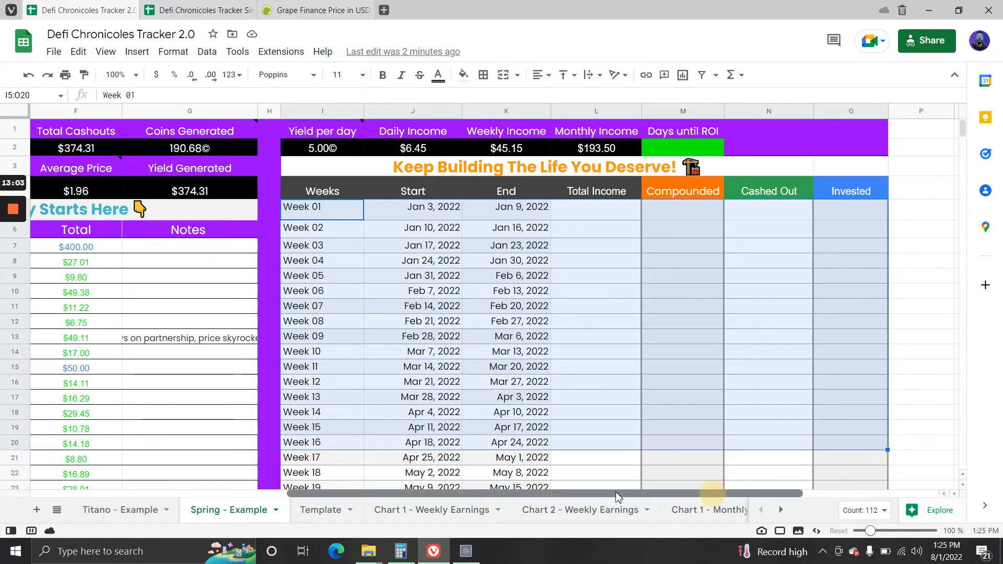
{"action": "left_click_drag", "start_coordinate": [575, 494], "coordinate": [196, 477]}
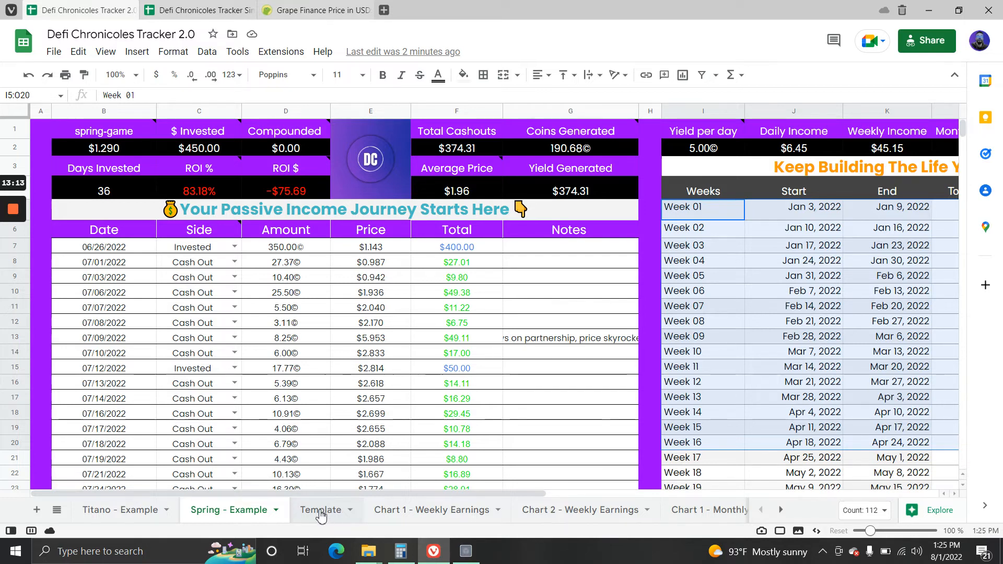
Duplicate the Template sheet and rename the copy Grape Finance.
{"action": "left_click", "coordinate": [320, 514]}
{"action": "left_click", "coordinate": [351, 515]}
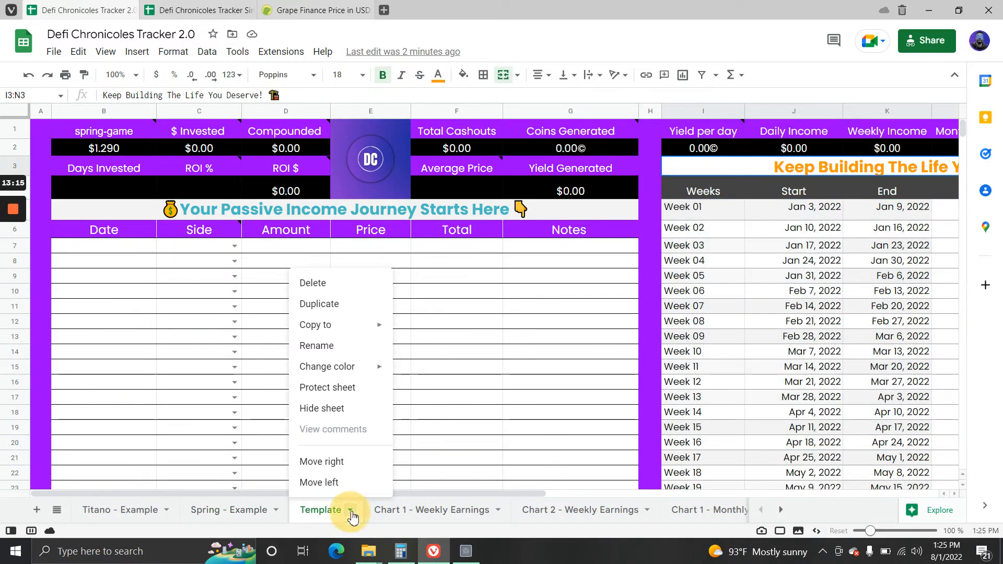
{"action": "left_click", "coordinate": [331, 305]}
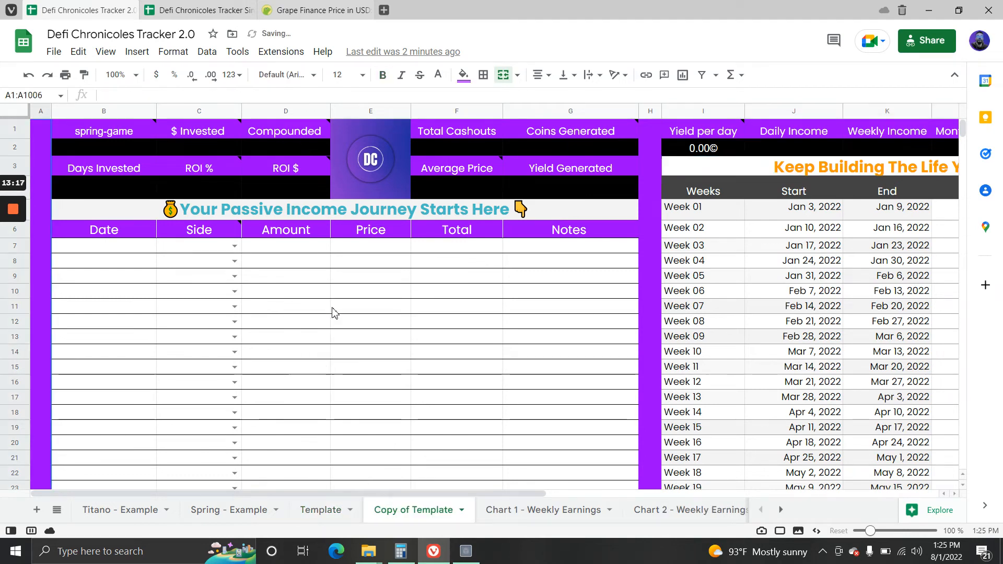
{"action": "double_click", "coordinate": [426, 512]}
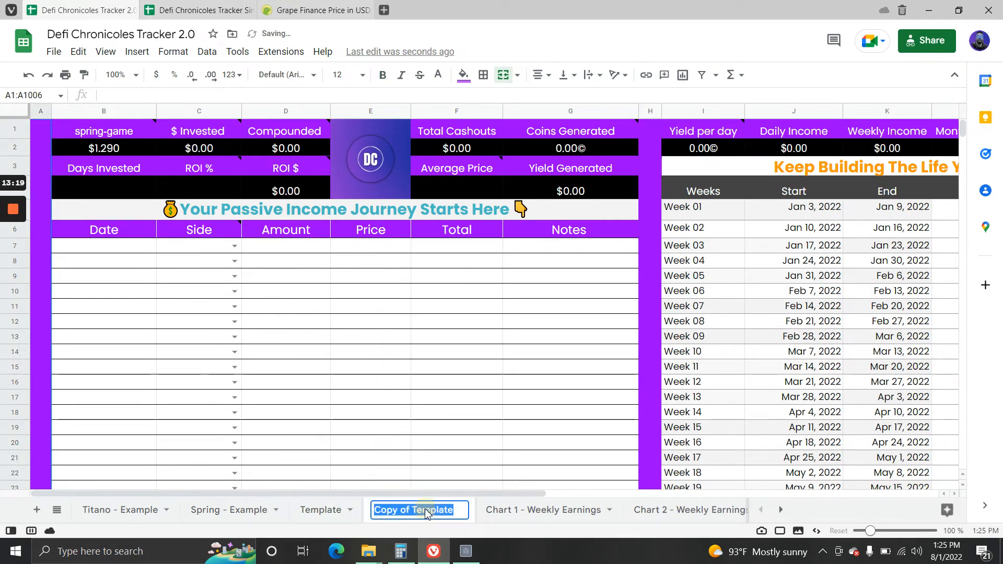
{"action": "type", "text": "Grape"}
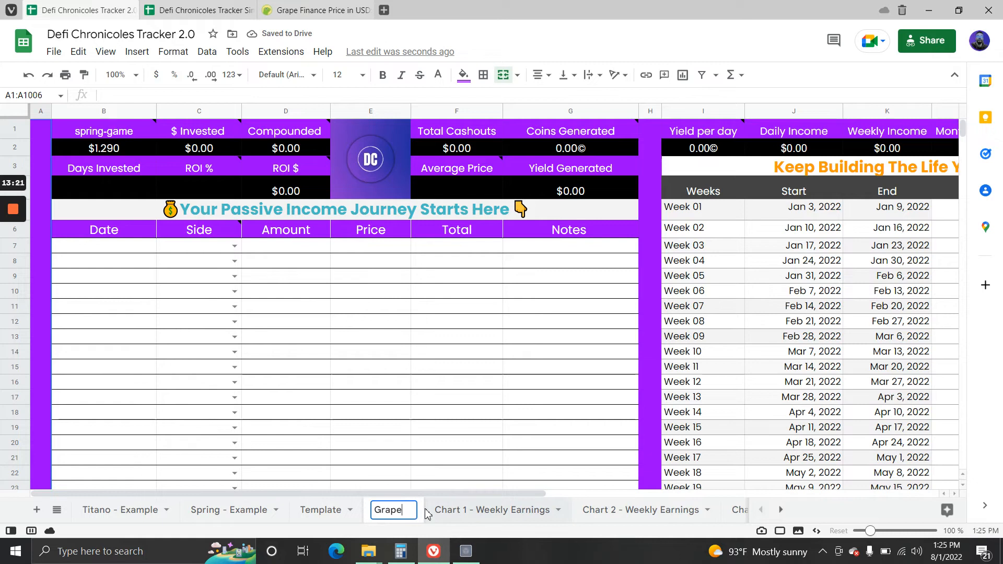
{"action": "type", "text": " Finance"}
{"action": "key", "text": "Return"}
{"action": "left_click", "coordinate": [403, 412]}
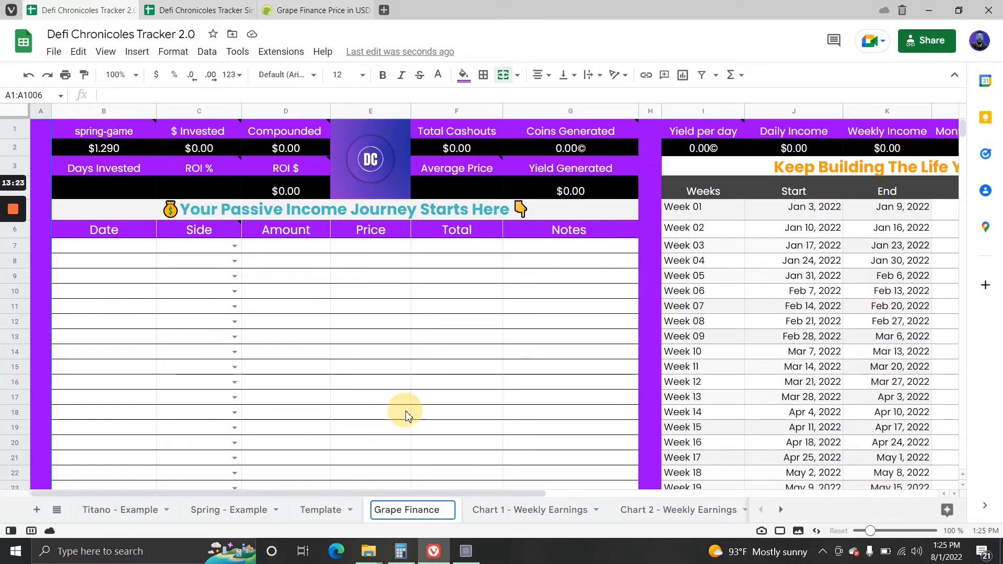
Set the token name in cell B1 of the Grape Finance sheet to grape-finance.
{"action": "left_click", "coordinate": [114, 130]}
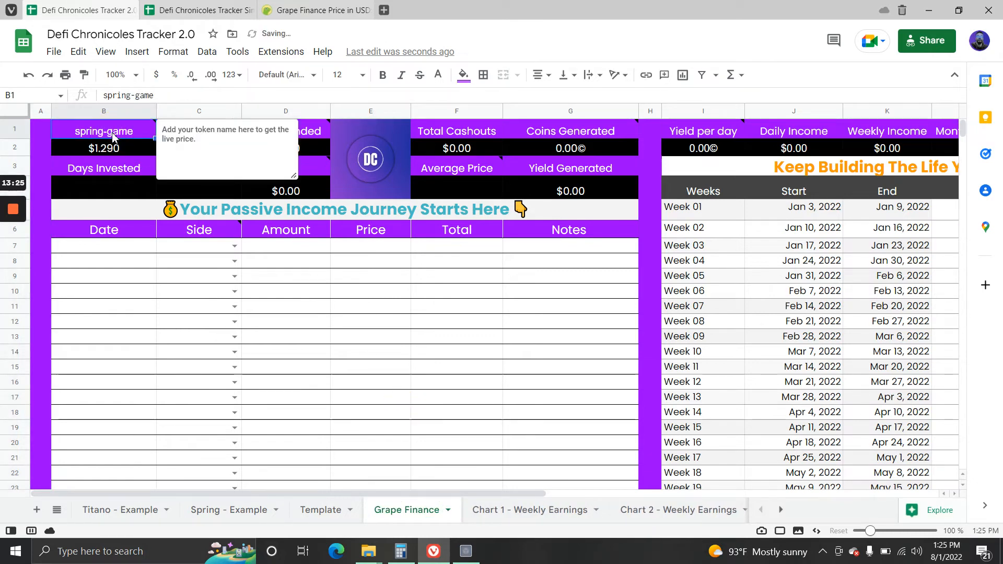
{"action": "type", "text": "grape-fi"}
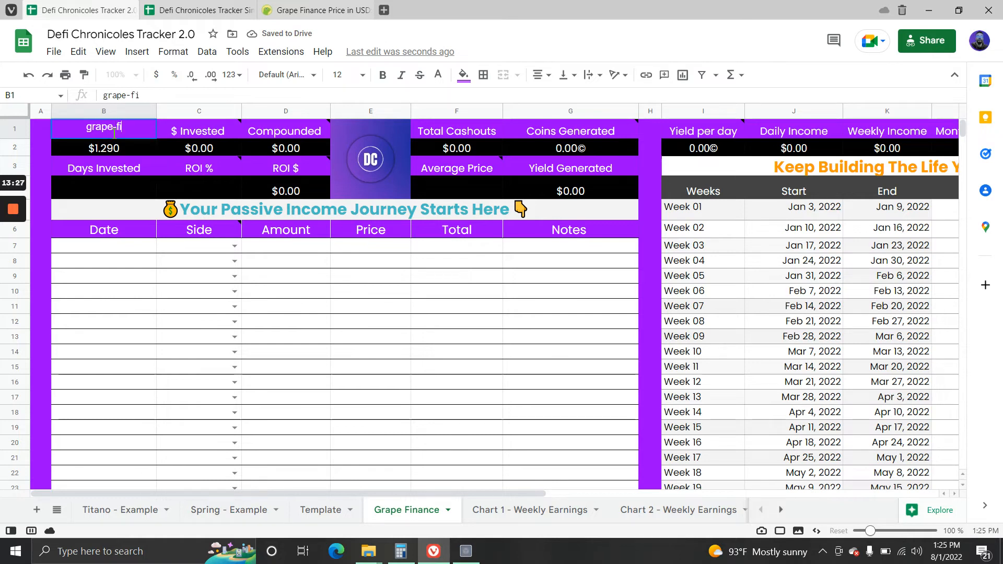
{"action": "type", "text": "nance"}
{"action": "left_click", "coordinate": [133, 322]}
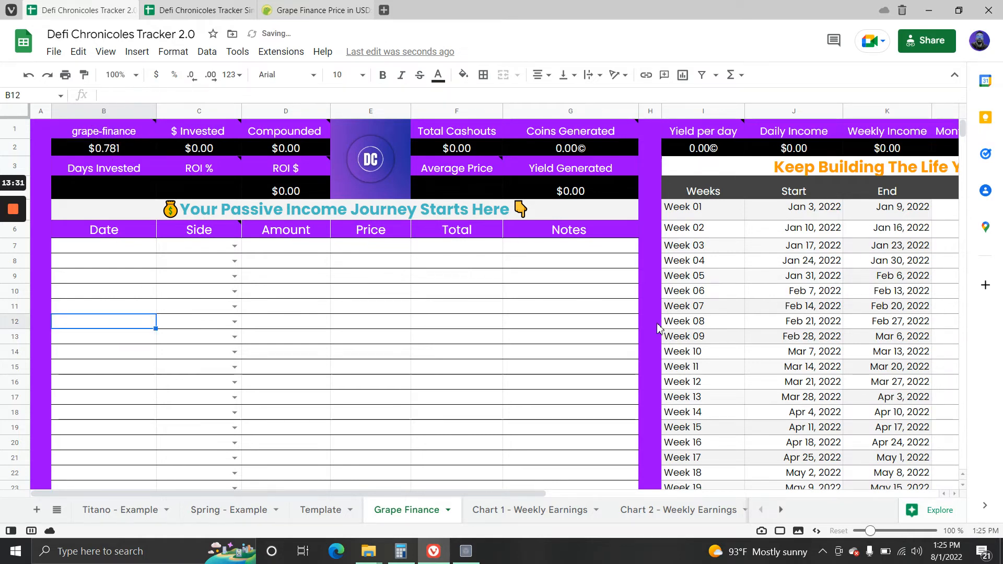
Start the first transaction in row 7 with the date 07/01/2022 and the side Invested.
{"action": "left_click", "coordinate": [122, 254]}
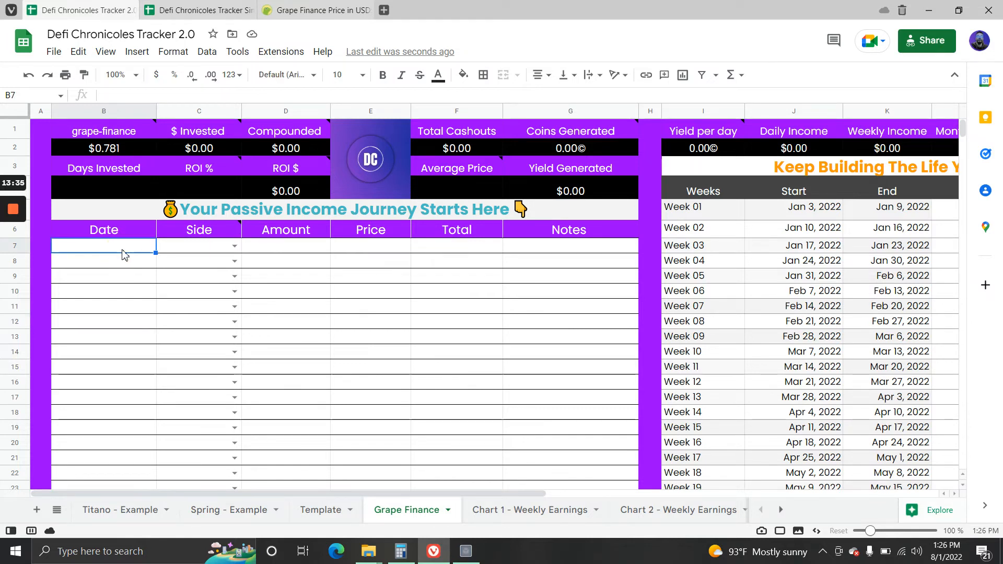
{"action": "type", "text": "07/01/2022"}
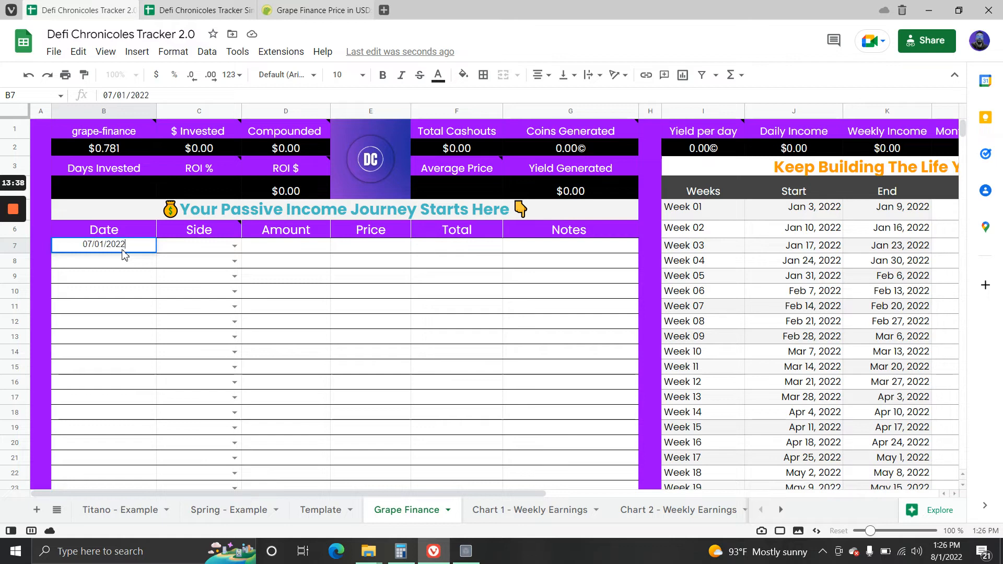
{"action": "key", "text": "Tab"}
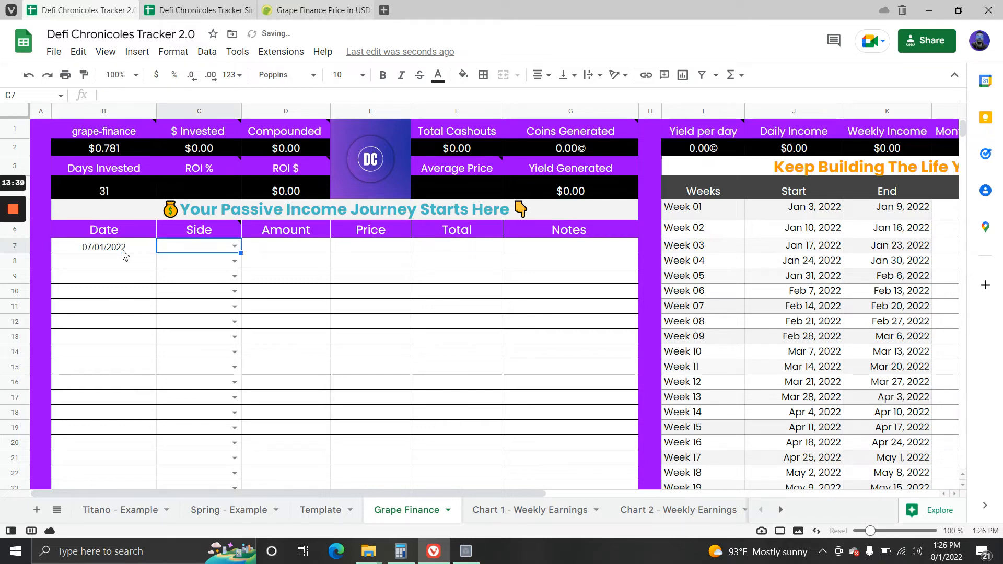
{"action": "key", "text": "Return"}
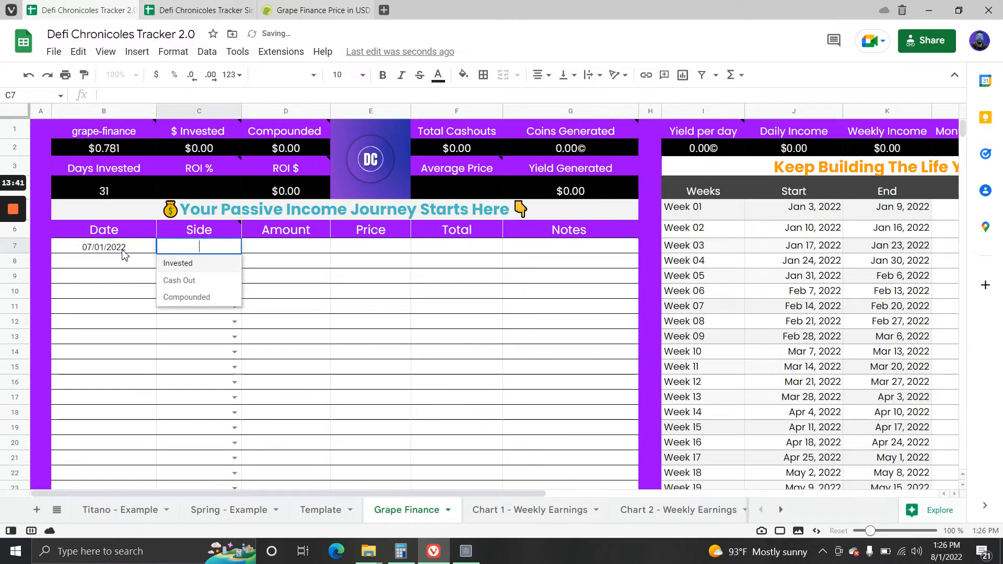
{"action": "key", "text": "Return"}
{"action": "key", "text": "Up"}
{"action": "key", "text": "Right"}
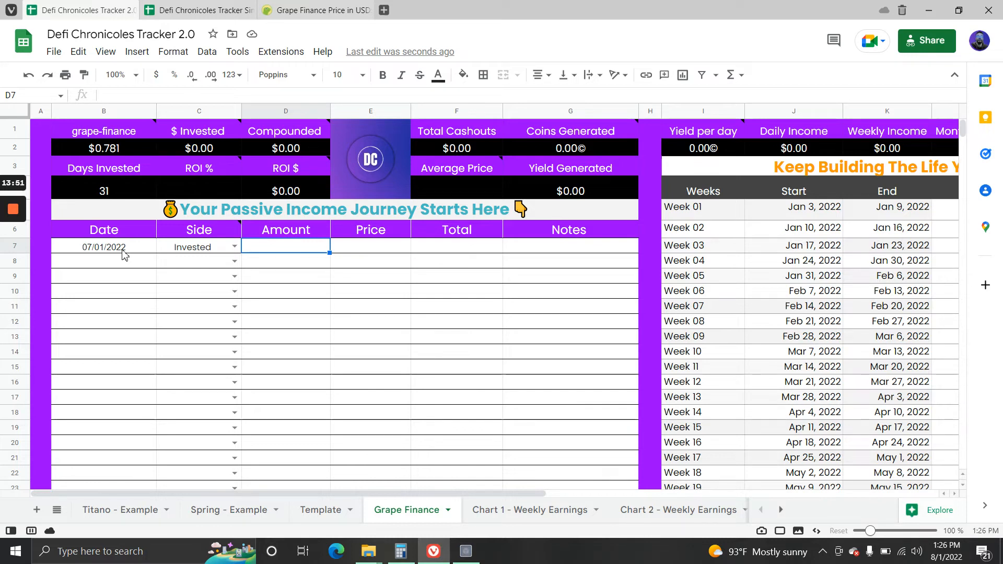
Enter an amount of 200 and a total of 300 for the 07/01/2022 transaction, leaving the Price formula in place.
{"action": "type", "text": "200"}
{"action": "key", "text": "Tab"}
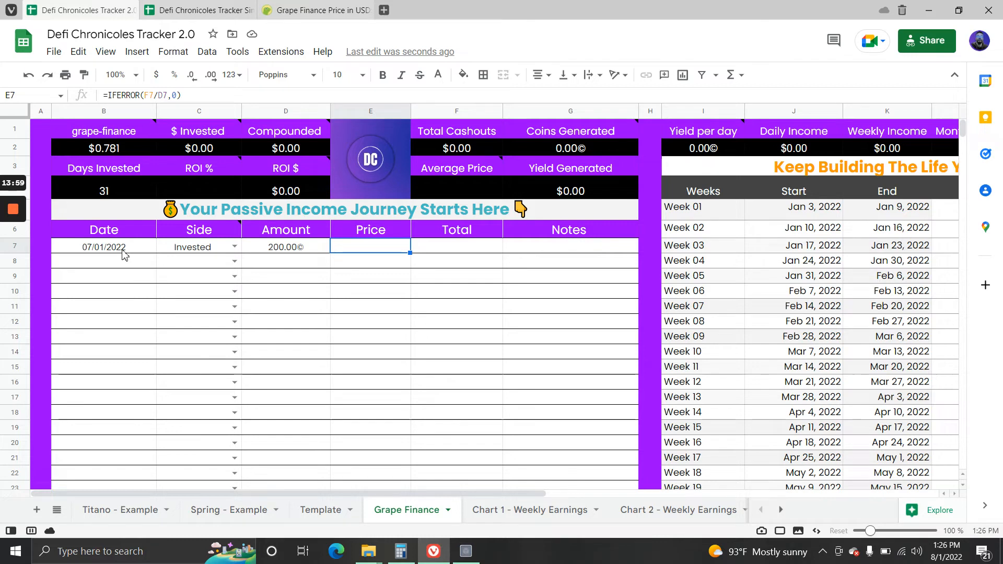
{"action": "key", "text": "Tab"}
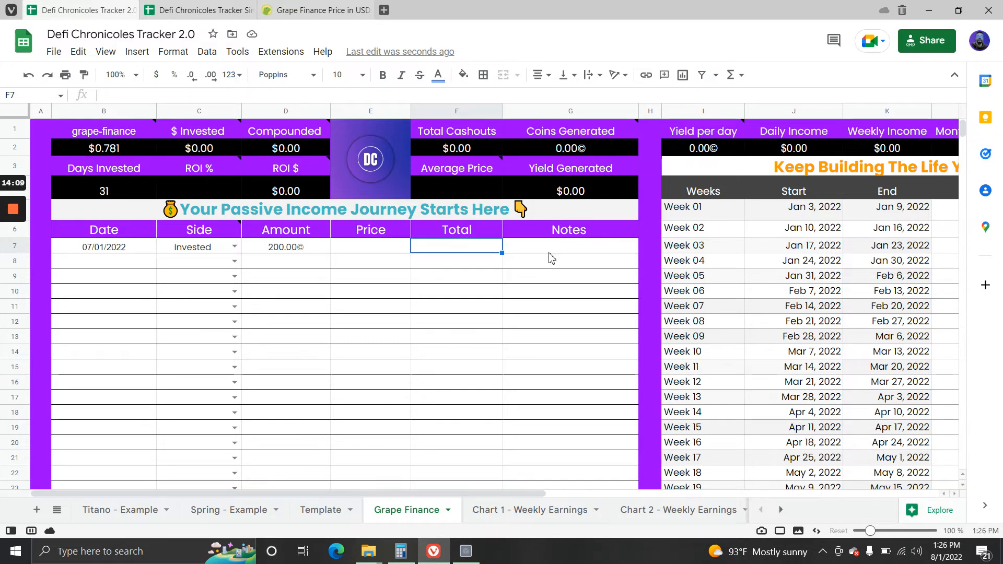
{"action": "type", "text": "300"}
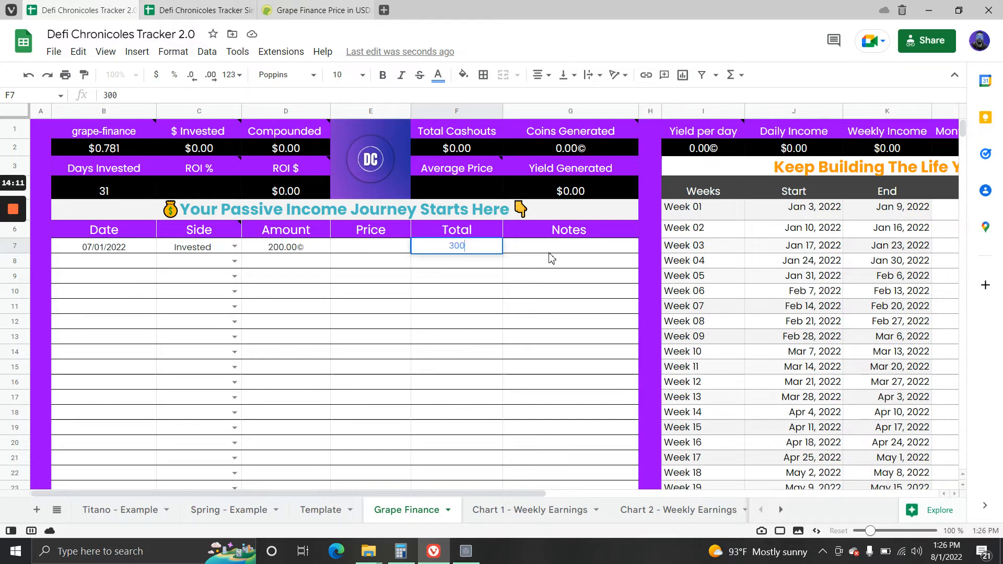
{"action": "key", "text": "Return"}
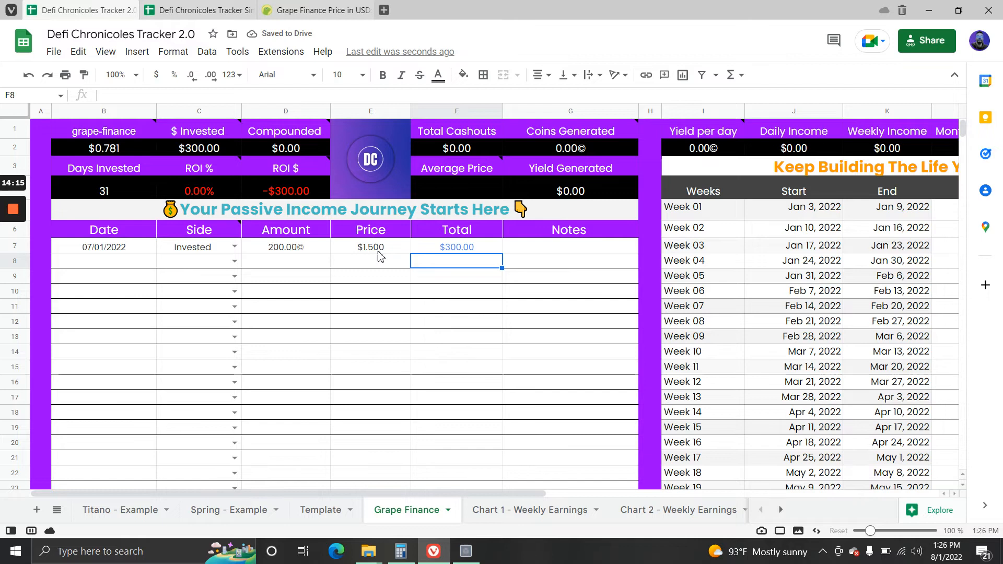
Start the second transaction in row 8 with the date 07/05/2022 and the side Cash Out.
{"action": "left_click", "coordinate": [116, 263]}
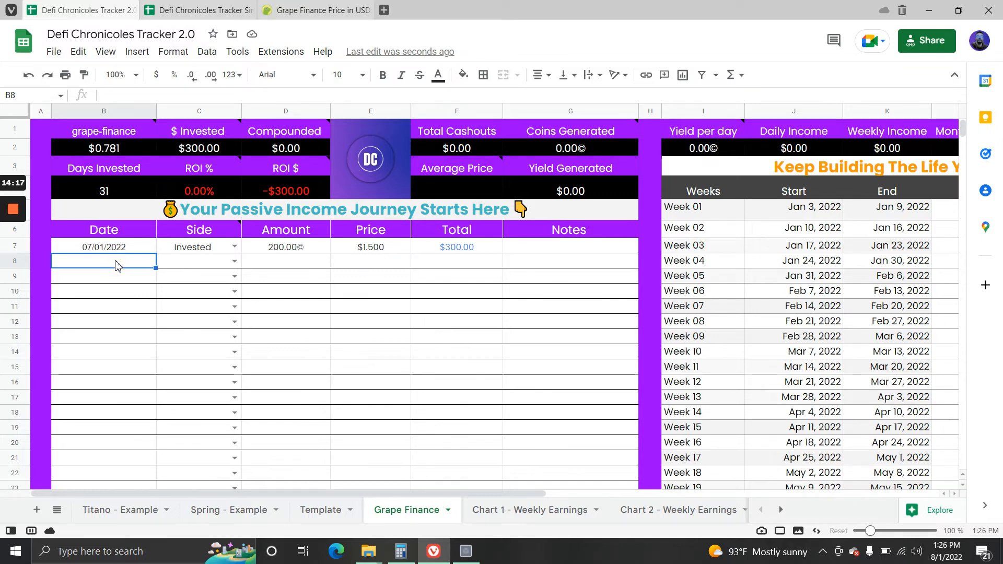
{"action": "type", "text": "07/05/2022"}
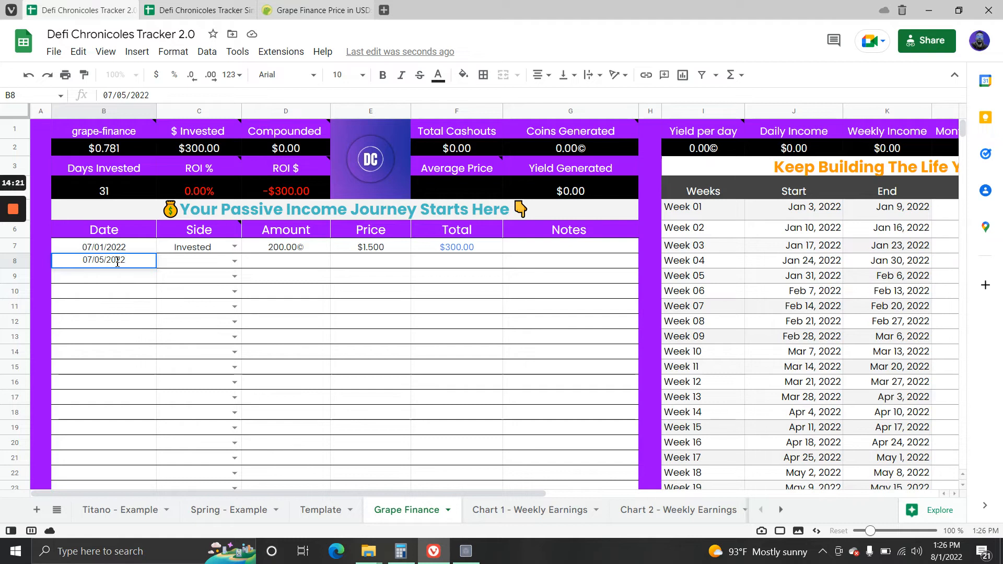
{"action": "key", "text": "Tab"}
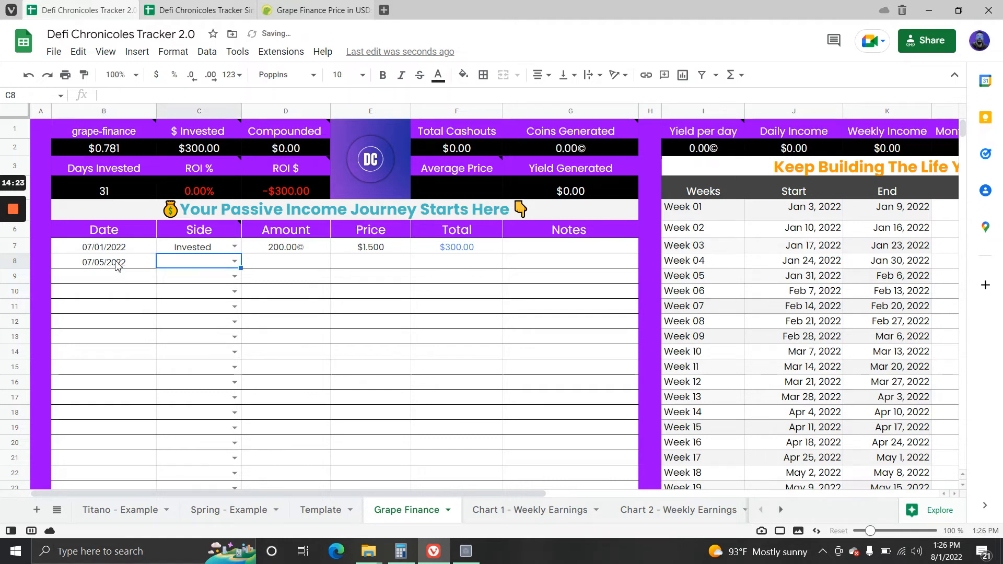
{"action": "left_click", "coordinate": [236, 262]}
{"action": "left_click", "coordinate": [212, 292]}
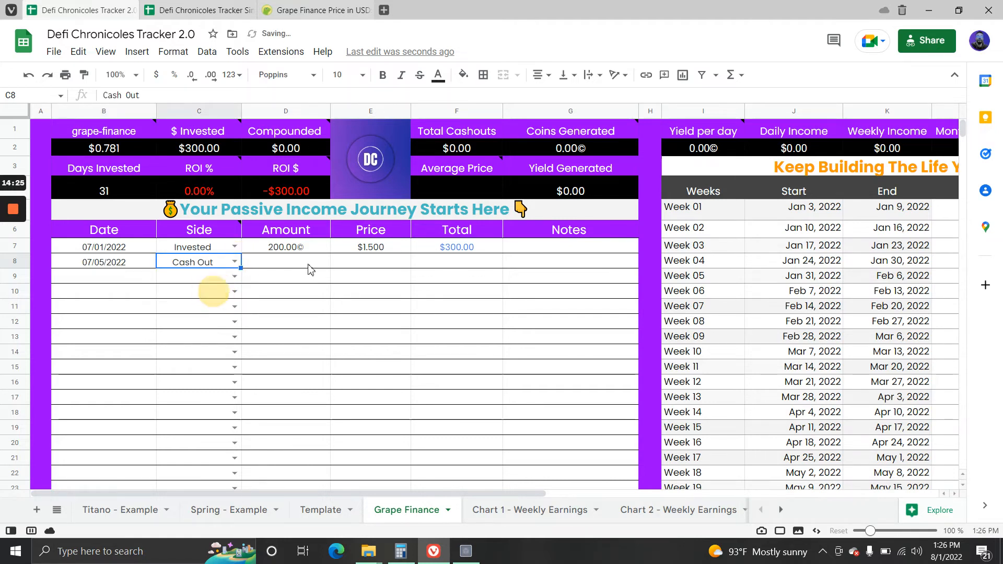
Enter an amount of 20 and a total of 23.5 for the 07/05/2022 cash out, leaving the Price formula in place.
{"action": "left_click", "coordinate": [305, 264]}
{"action": "type", "text": "20"}
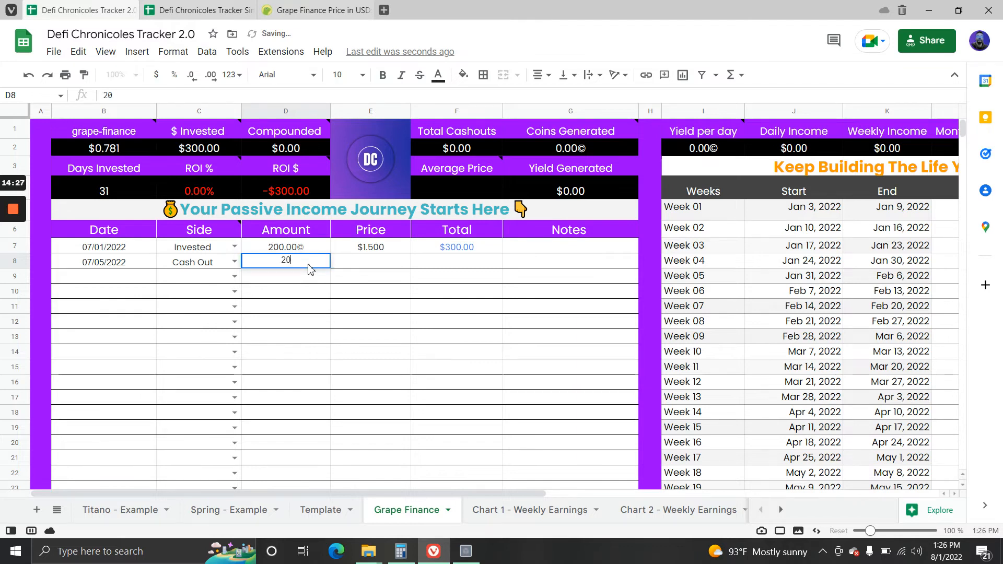
{"action": "key", "text": "Tab"}
{"action": "left_click", "coordinate": [436, 265]}
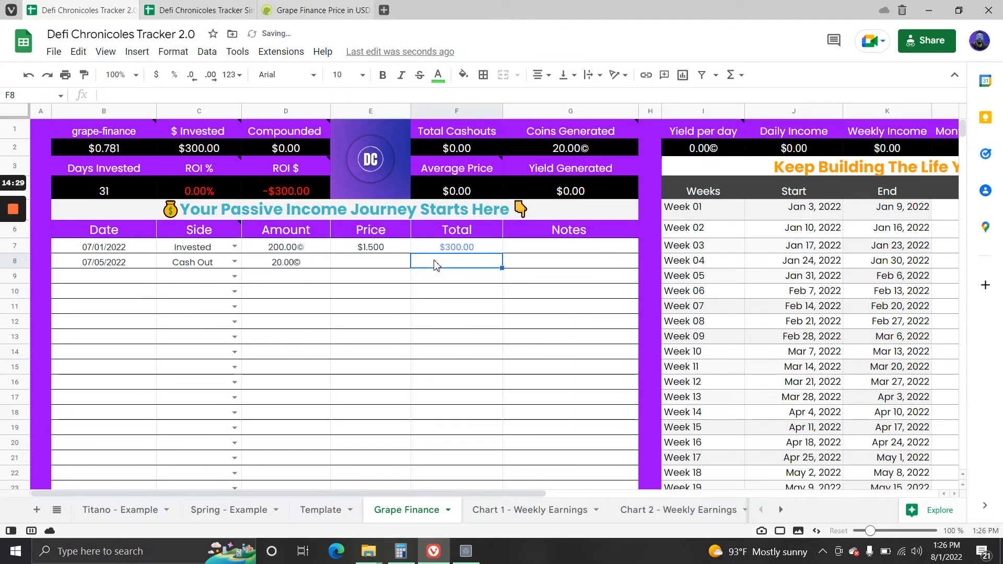
{"action": "type", "text": "23.5"}
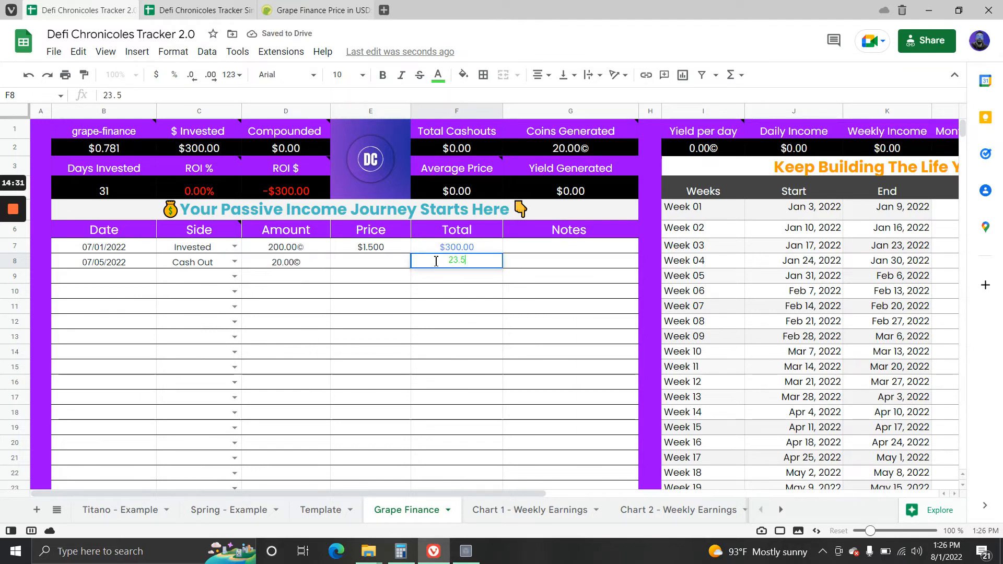
{"action": "key", "text": "Return"}
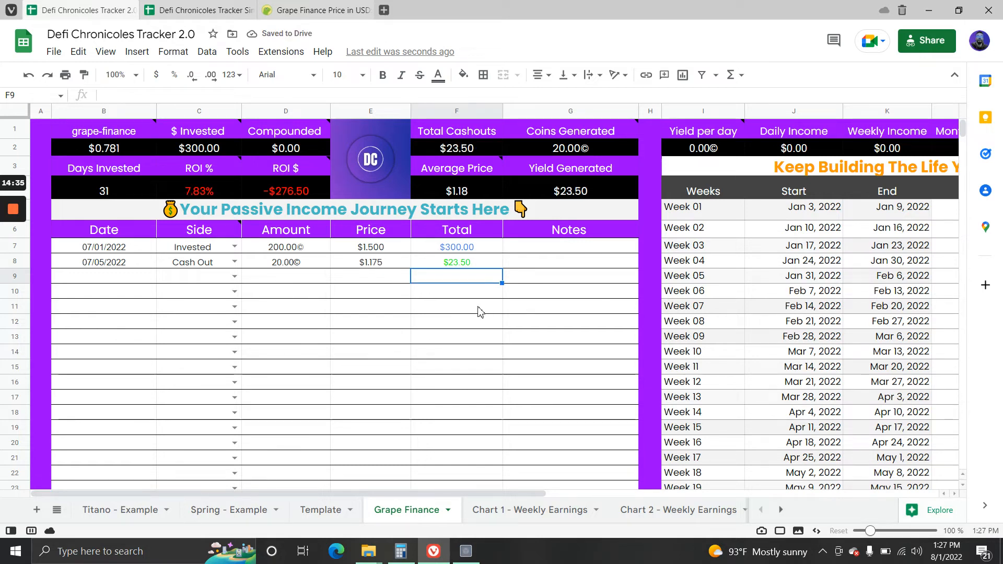
Inspect the Total Cashouts, $ Invested, ROI % and ROI $ summary cells against the cash-out total.
{"action": "left_click", "coordinate": [455, 142]}
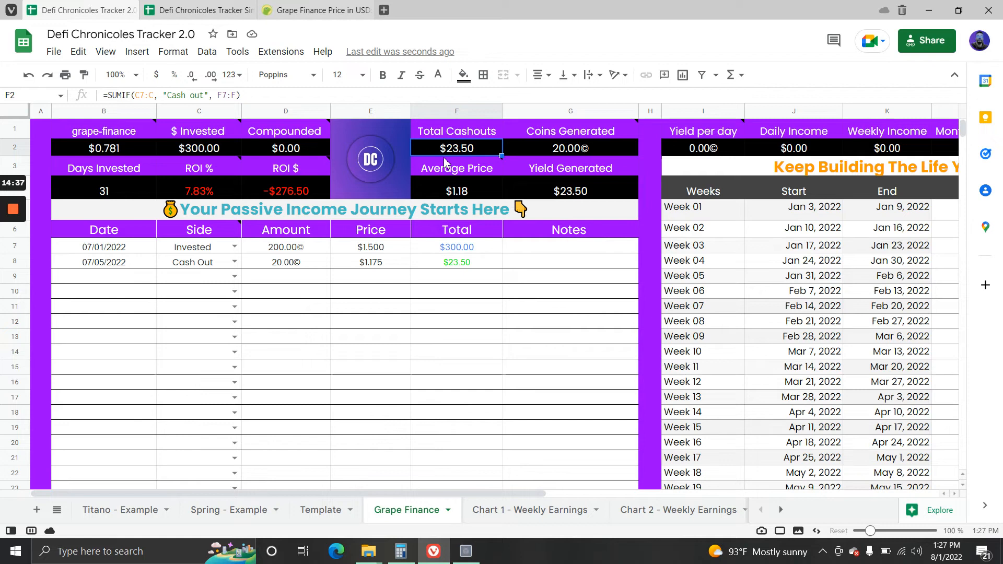
{"action": "mouse_move", "coordinate": [454, 168]}
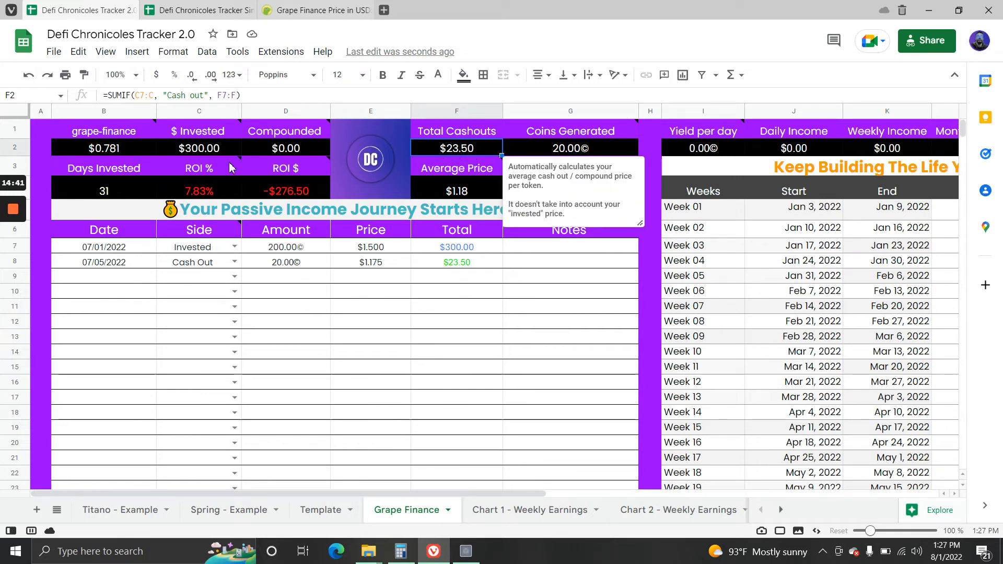
{"action": "left_click", "coordinate": [212, 149]}
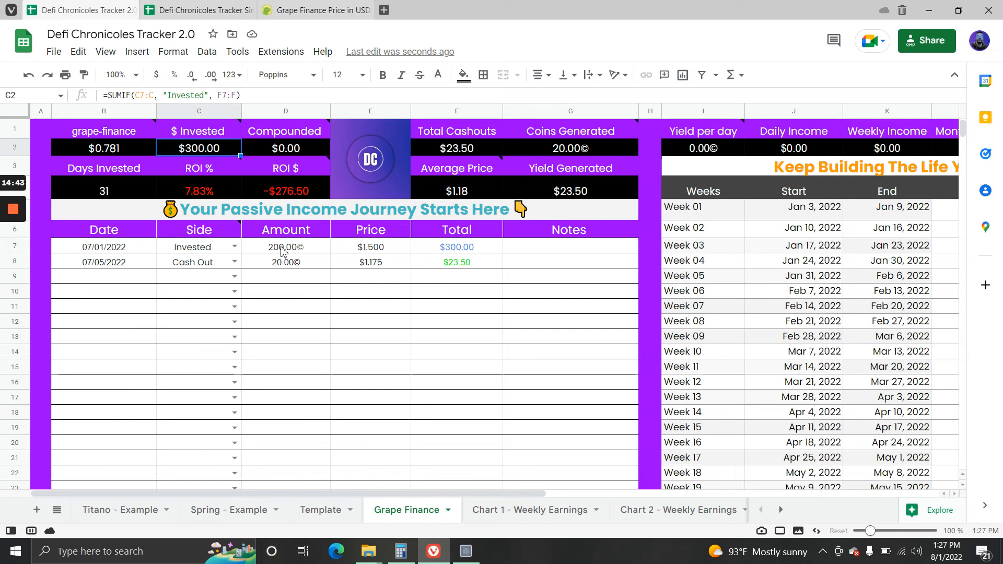
{"action": "left_click", "coordinate": [204, 193]}
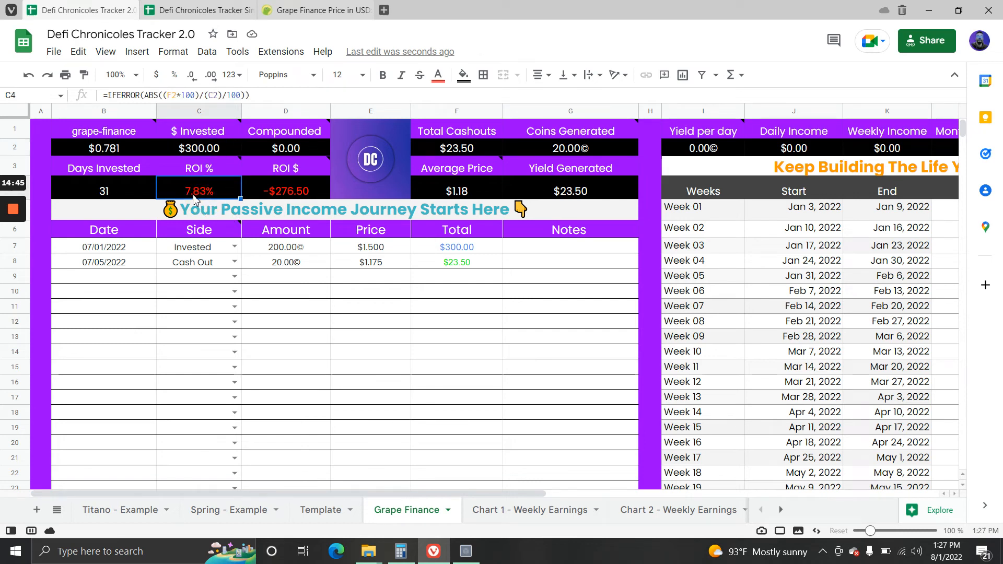
{"action": "left_click", "coordinate": [454, 267]}
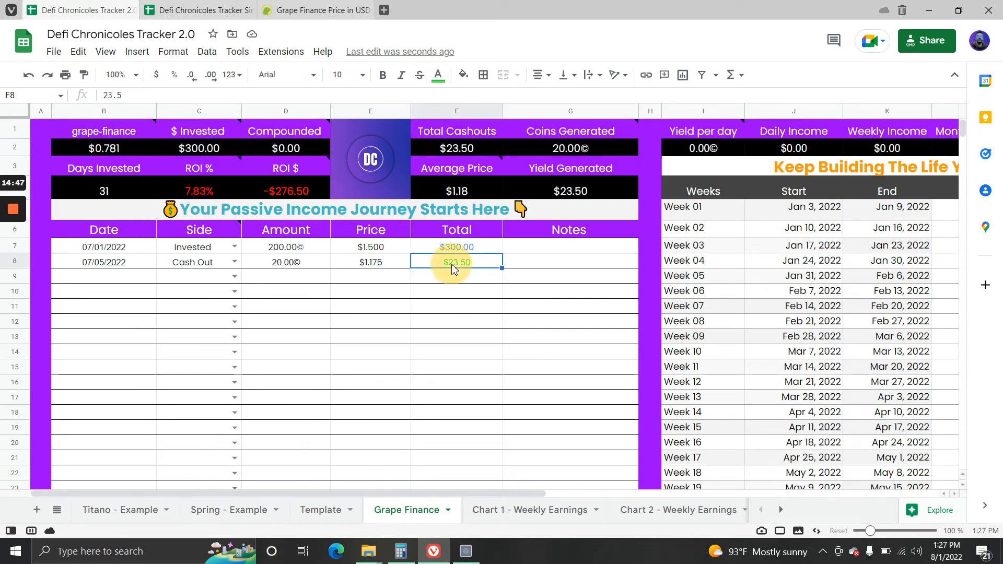
{"action": "left_click", "coordinate": [300, 194]}
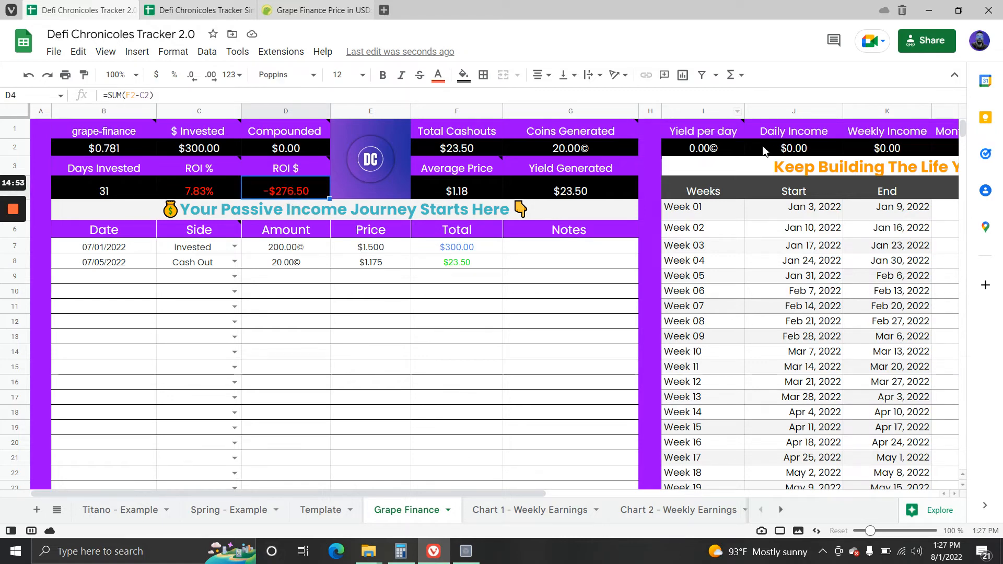
Set the Yield per day in cell I2 to 3.
{"action": "left_click_drag", "start_coordinate": [524, 493], "coordinate": [604, 476]}
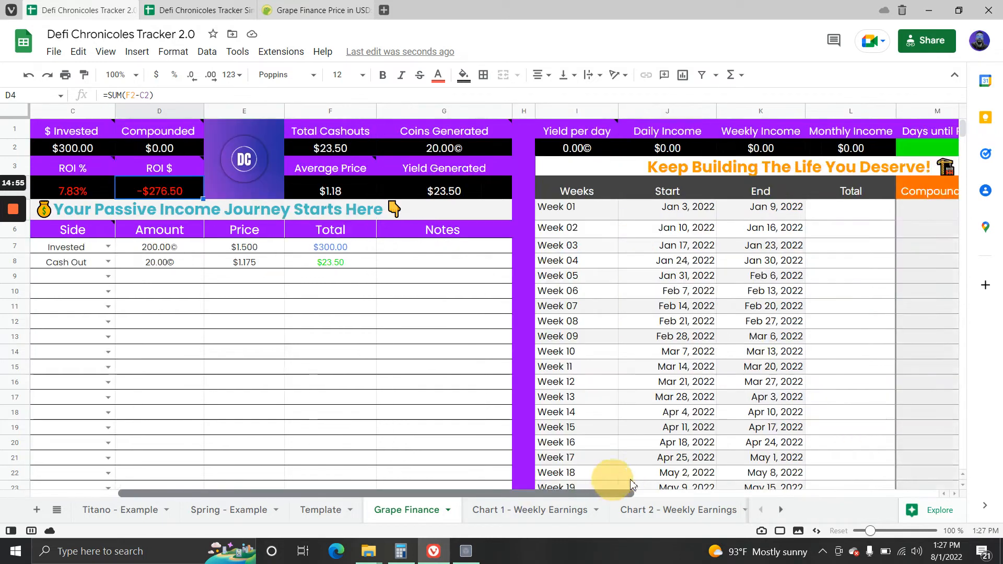
{"action": "left_click", "coordinate": [576, 152]}
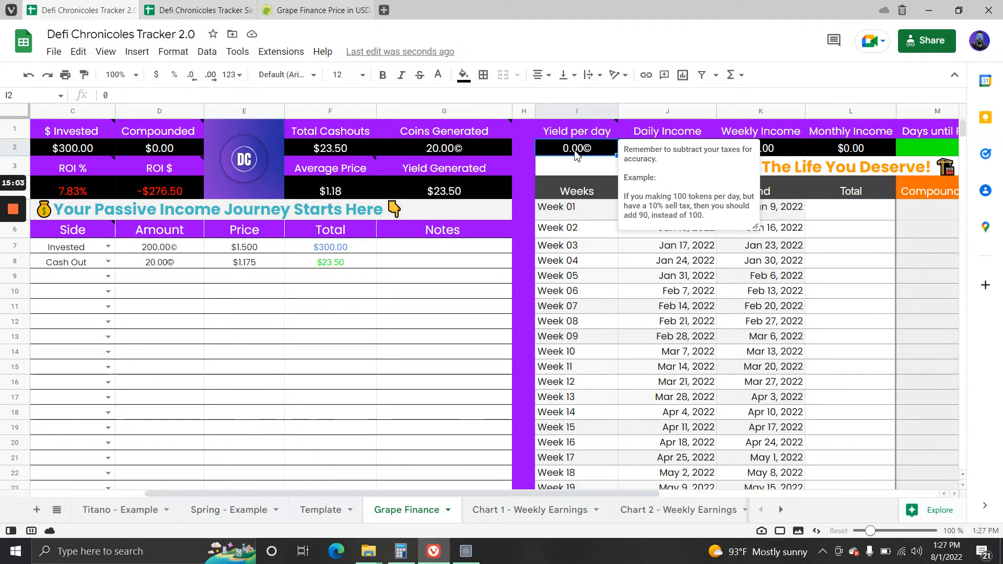
{"action": "type", "text": "3"}
{"action": "left_click", "coordinate": [586, 249]}
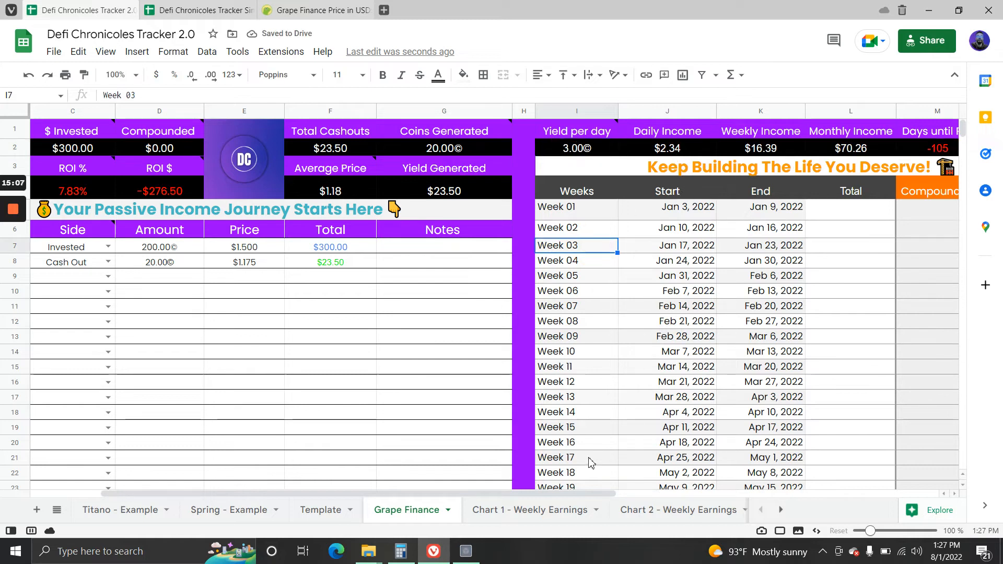
Review the Daily Income and Days until ROI figures and the late June and July rows of the weekly earnings table.
{"action": "left_click_drag", "start_coordinate": [590, 493], "coordinate": [690, 489]}
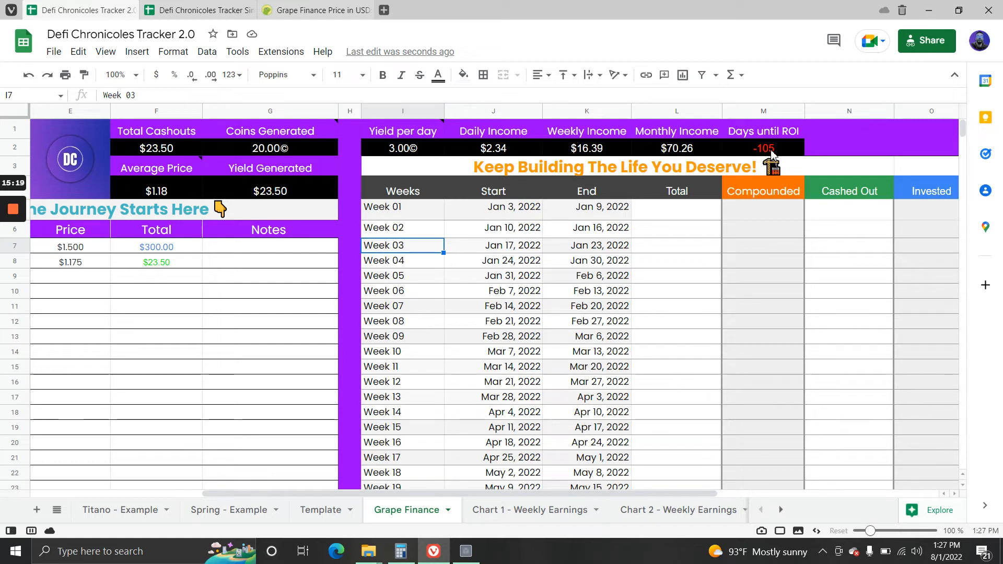
{"action": "left_click", "coordinate": [491, 151]}
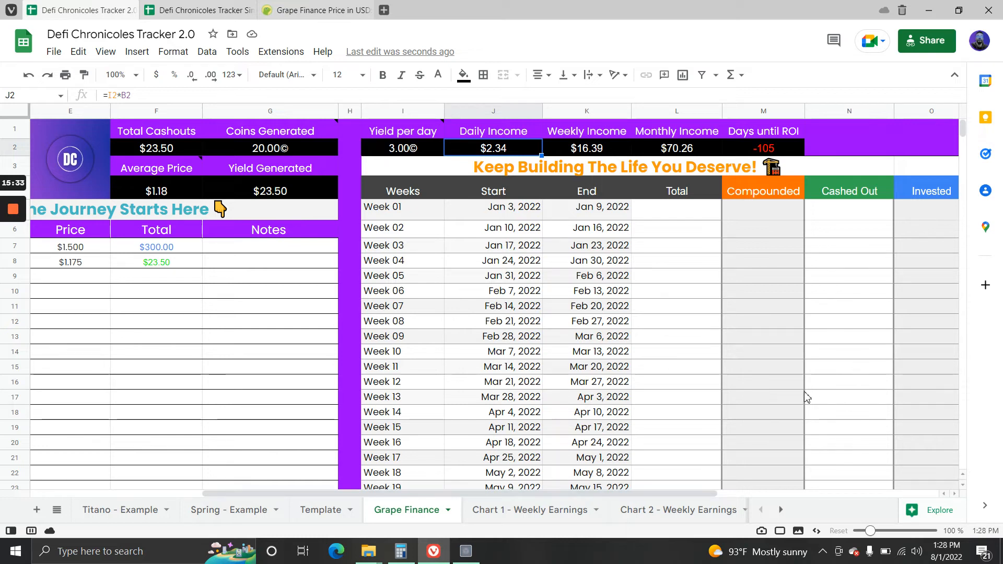
{"action": "scroll", "coordinate": [757, 449], "scroll_direction": "down", "scroll_amount": 3}
{"action": "scroll", "coordinate": [705, 417], "scroll_direction": "up", "scroll_amount": 1}
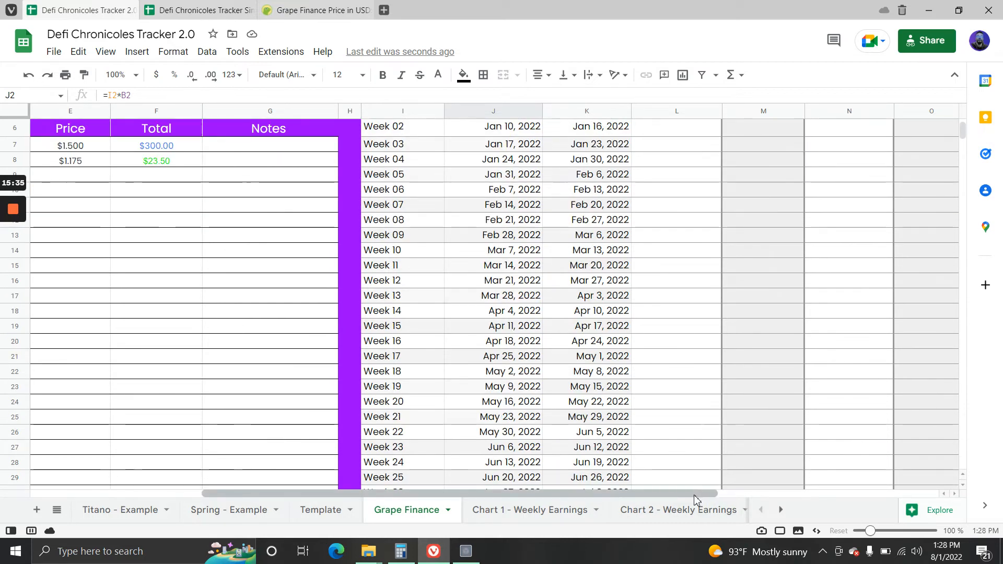
{"action": "left_click_drag", "start_coordinate": [695, 495], "coordinate": [779, 497]}
{"action": "scroll", "coordinate": [744, 391], "scroll_direction": "up", "scroll_amount": 2}
{"action": "scroll", "coordinate": [741, 383], "scroll_direction": "down", "scroll_amount": 4}
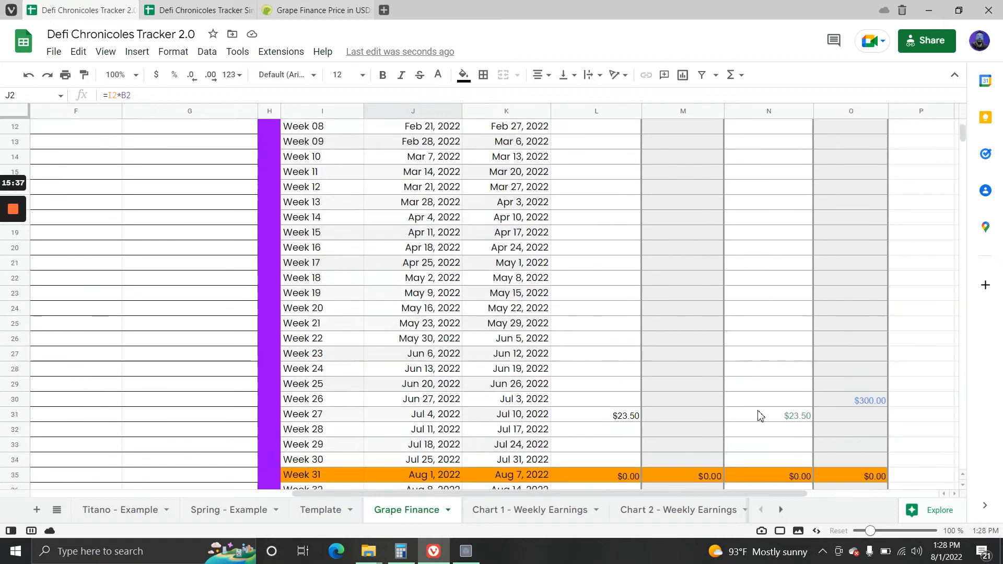
{"action": "scroll", "coordinate": [760, 416], "scroll_direction": "down", "scroll_amount": 2}
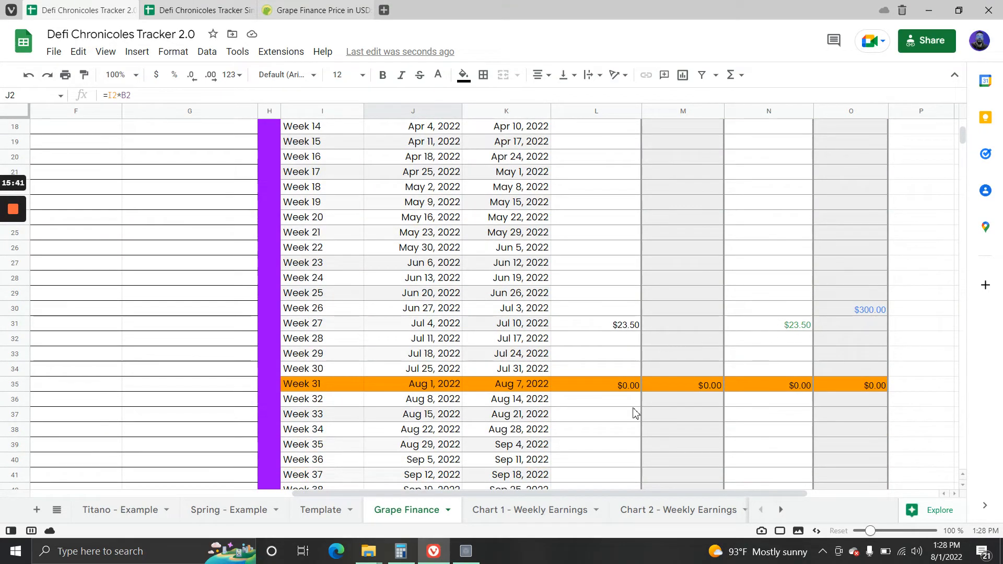
{"action": "scroll", "coordinate": [490, 453], "scroll_direction": "up", "scroll_amount": 4}
{"action": "scroll", "coordinate": [489, 453], "scroll_direction": "up", "scroll_amount": 2}
Start the third transaction in row 9 with the date 07/10/2022 and the side Compounded.
{"action": "left_click_drag", "start_coordinate": [488, 488], "coordinate": [145, 496]}
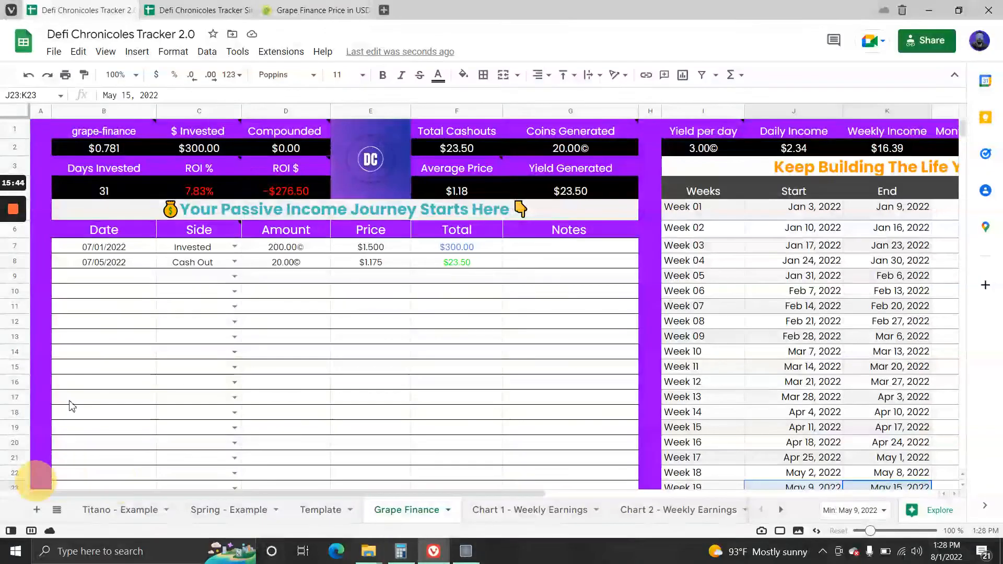
{"action": "left_click", "coordinate": [88, 282]}
{"action": "type", "text": "07"}
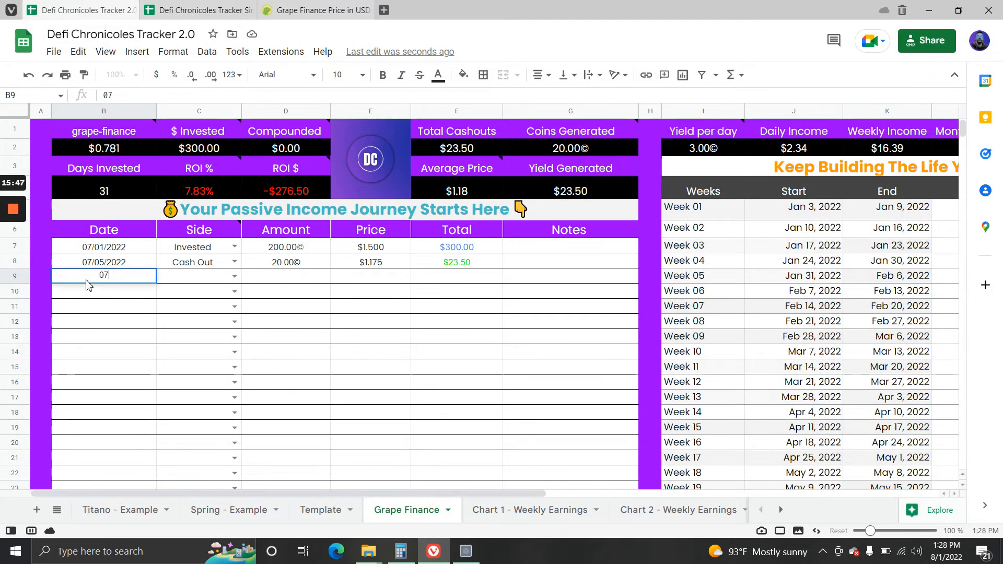
{"action": "type", "text": "/10/2022"}
{"action": "key", "text": "Tab"}
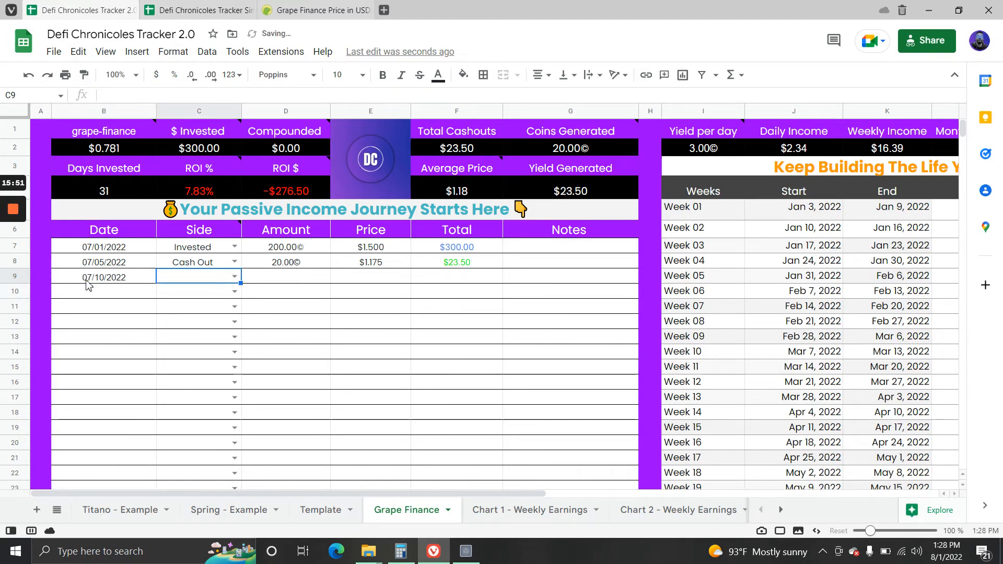
{"action": "key", "text": "Return"}
{"action": "key", "text": "Down"}
{"action": "key", "text": "Down"}
{"action": "key", "text": "Down"}
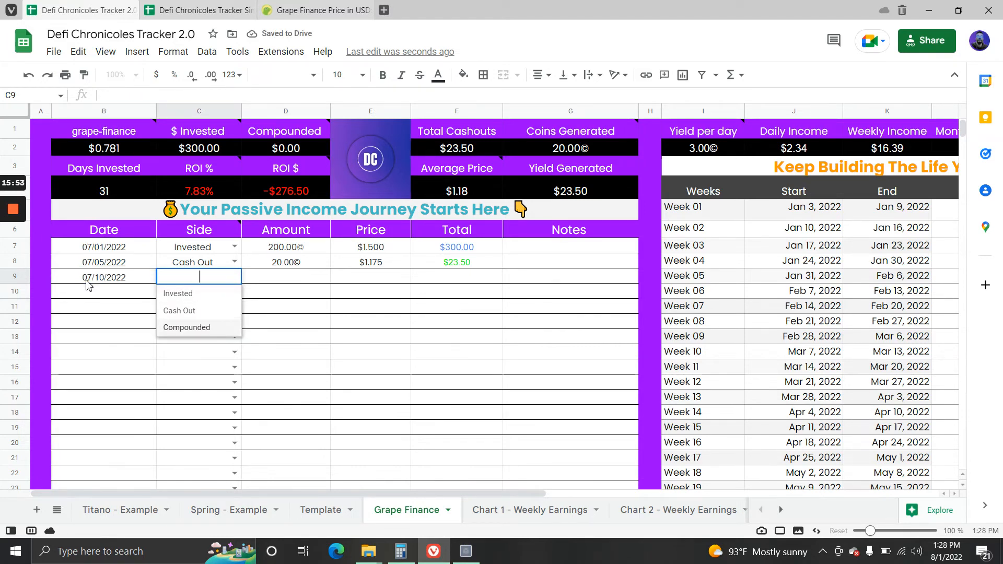
{"action": "key", "text": "Return"}
Enter an amount of 20 and a total of 25 for the 07/10/2022 compounding, leaving the Price formula in place.
{"action": "key", "text": "Tab"}
{"action": "type", "text": "2"}
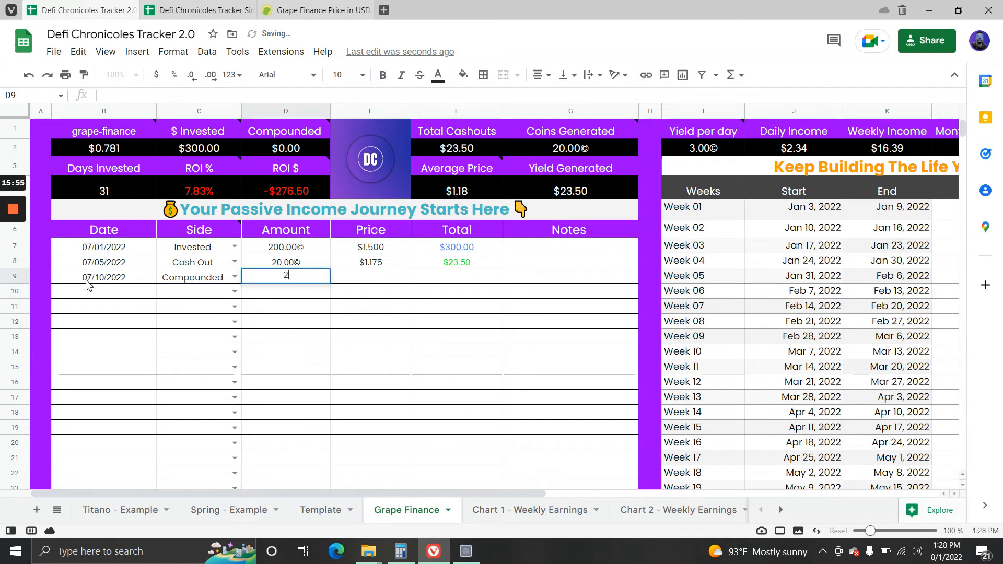
{"action": "type", "text": "0"}
{"action": "key", "text": "Tab"}
{"action": "key", "text": "Tab"}
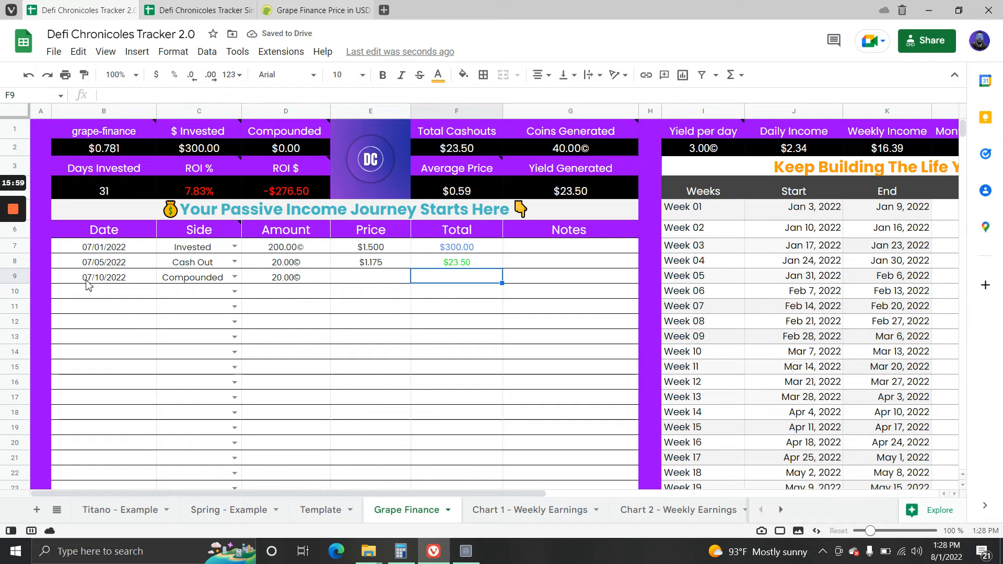
{"action": "type", "text": "25"}
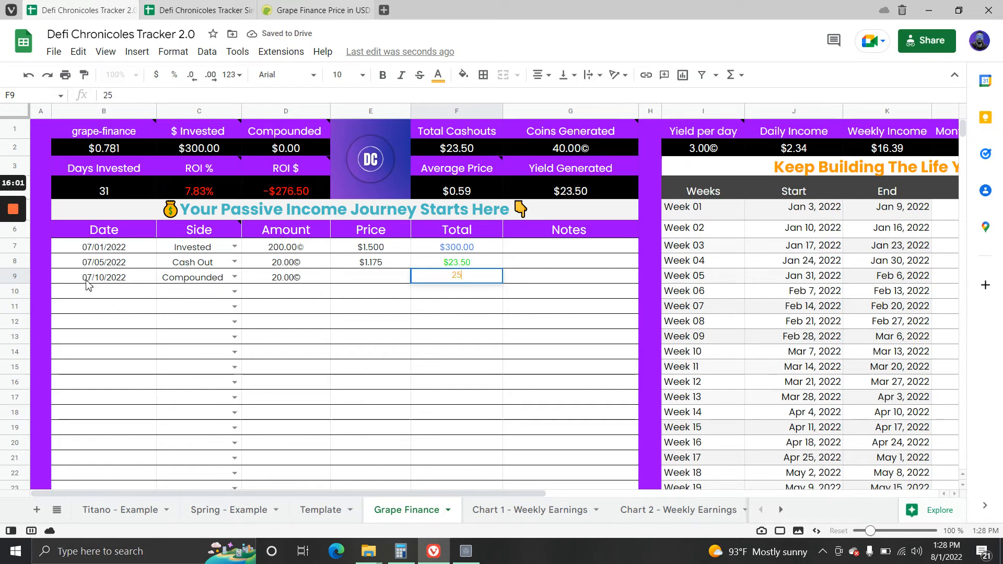
{"action": "key", "text": "Return"}
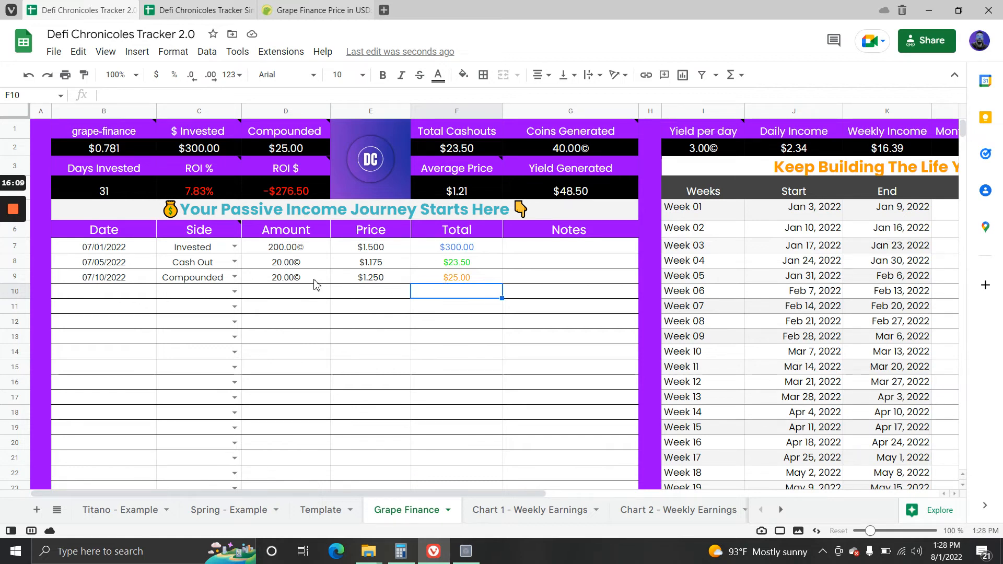
Inspect the Average Price cell and the Cash out - Compound - Invest chart below the weekly table.
{"action": "left_click", "coordinate": [450, 196]}
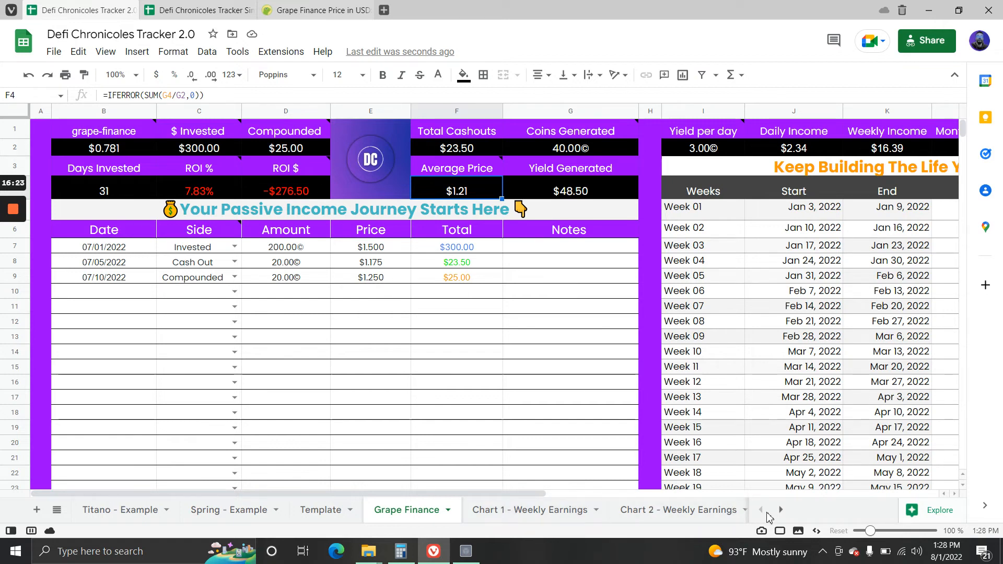
{"action": "left_click_drag", "start_coordinate": [528, 493], "coordinate": [755, 489]}
{"action": "scroll", "coordinate": [668, 336], "scroll_direction": "down", "scroll_amount": 15}
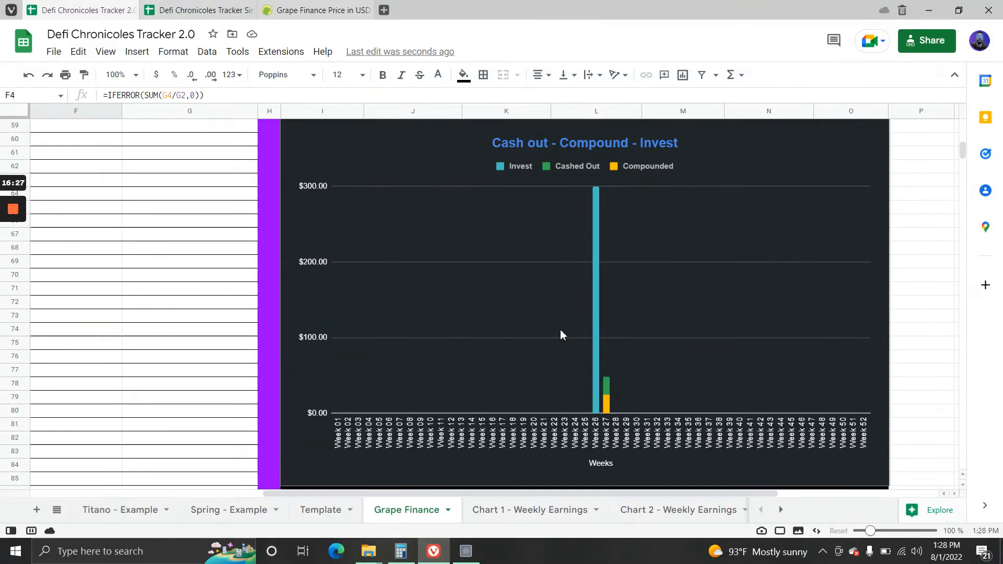
{"action": "left_click", "coordinate": [595, 356]}
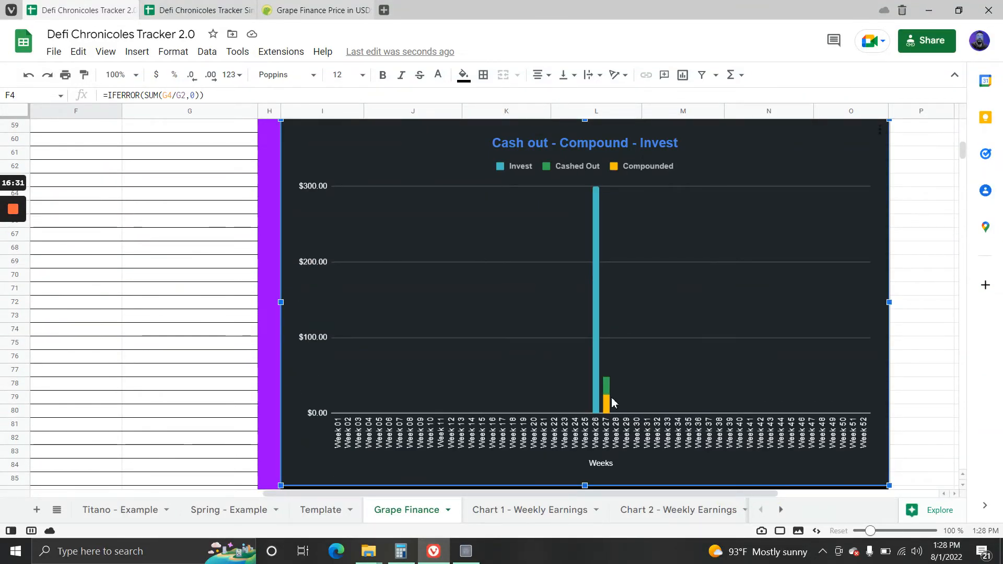
Check the compounded, cashed out and total earnings for Week 27 in the weekly earnings table.
{"action": "scroll", "coordinate": [307, 407], "scroll_direction": "up", "scroll_amount": 15}
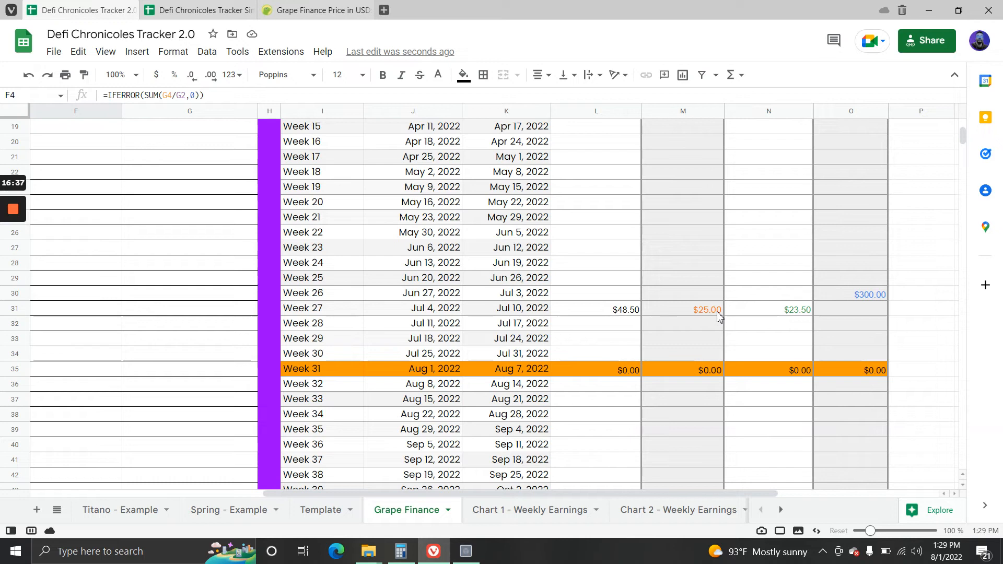
{"action": "scroll", "coordinate": [718, 342], "scroll_direction": "up", "scroll_amount": 7}
{"action": "scroll", "coordinate": [779, 327], "scroll_direction": "down", "scroll_amount": 7}
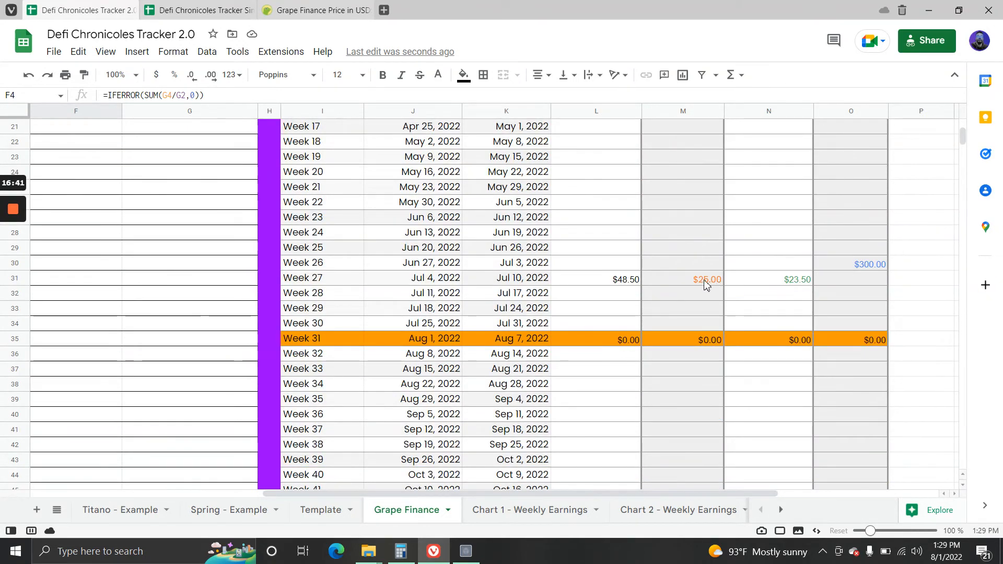
Review the Cash out - Compound - Invest chart on the Grape Finance sheet and the Chart 1 - Weekly Earnings sheet.
{"action": "scroll", "coordinate": [706, 287], "scroll_direction": "up", "scroll_amount": 7}
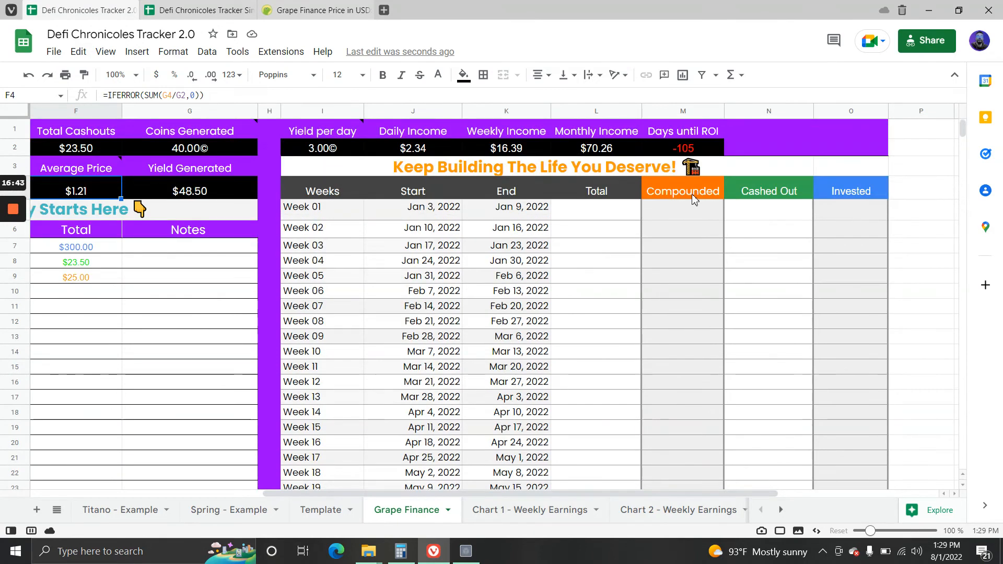
{"action": "scroll", "coordinate": [694, 209], "scroll_direction": "down", "scroll_amount": 20}
{"action": "mouse_move", "coordinate": [608, 404]}
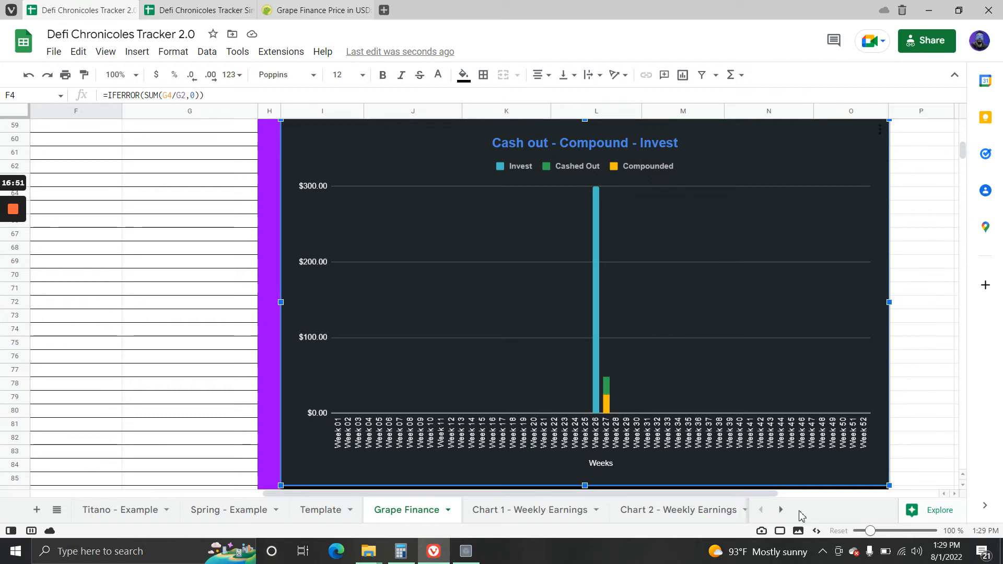
{"action": "left_click", "coordinate": [552, 516]}
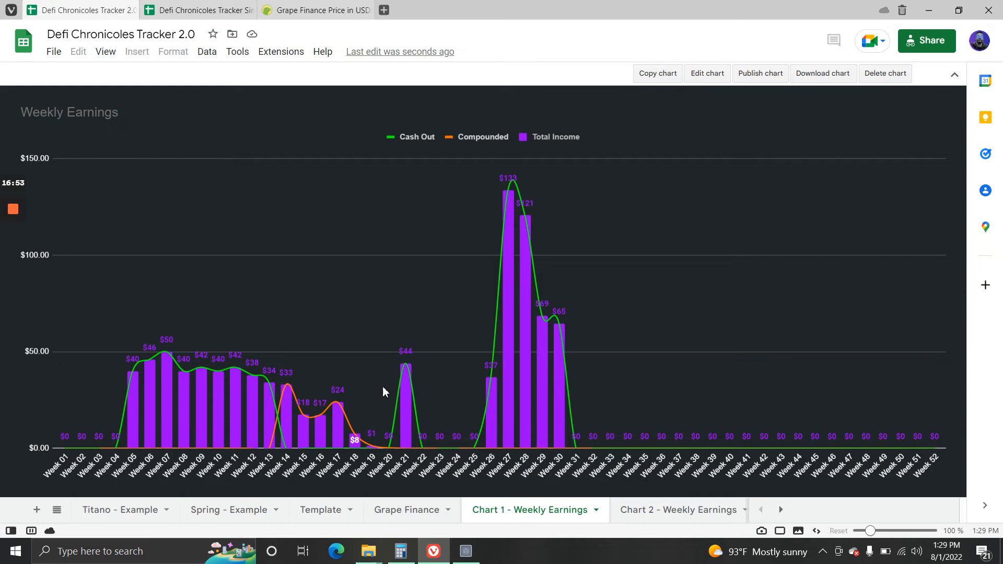
Clear the Total, Compounded, Cashout and Invested formulas in D2:G53 of the Weekly/Monthly earnings data sheet.
{"action": "left_click", "coordinate": [780, 510]}
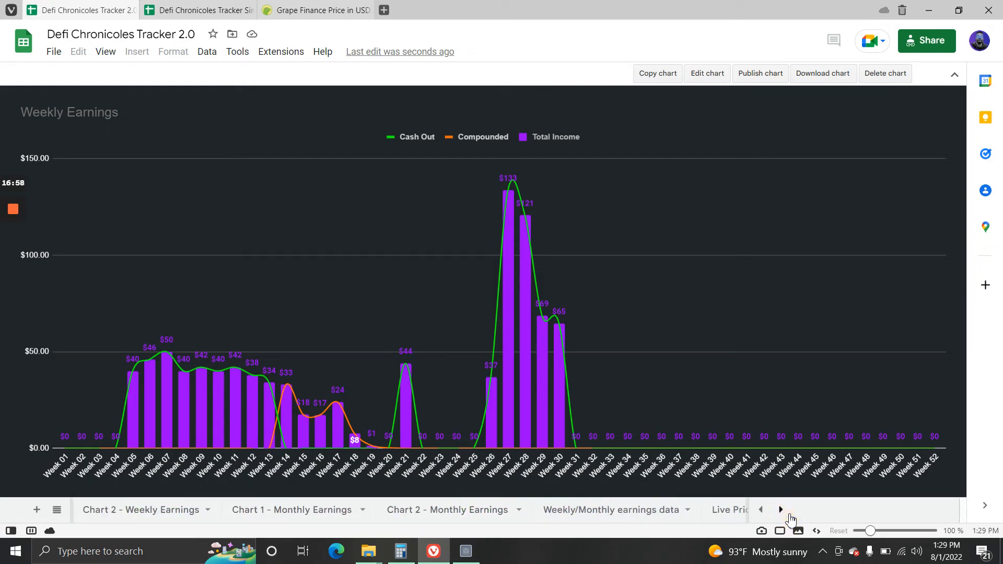
{"action": "left_click", "coordinate": [585, 512]}
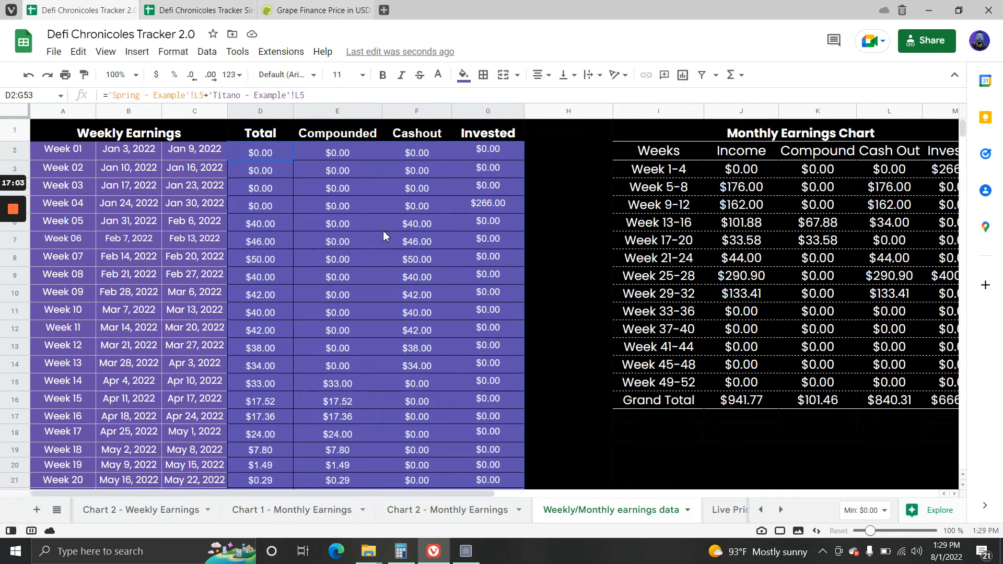
{"action": "left_click", "coordinate": [447, 292]}
{"action": "left_click_drag", "start_coordinate": [271, 157], "coordinate": [456, 318]}
{"action": "scroll", "coordinate": [441, 379], "scroll_direction": "down", "scroll_amount": 4}
{"action": "scroll", "coordinate": [432, 320], "scroll_direction": "down", "scroll_amount": 9}
{"action": "key", "text": "Delete"}
{"action": "scroll", "coordinate": [423, 336], "scroll_direction": "up", "scroll_amount": 13}
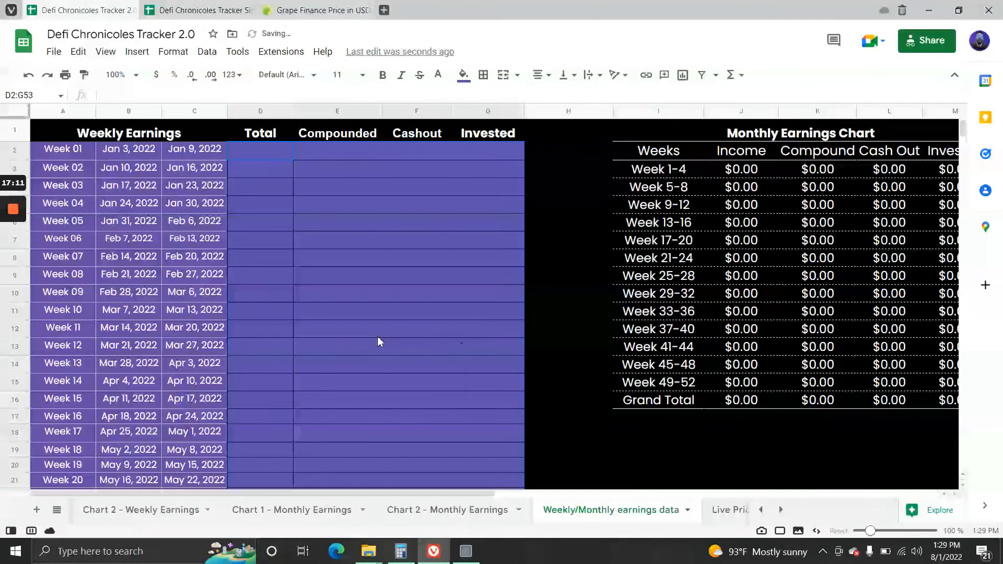
Inspect the Week 01 cells under Total, Compounded, Cashout and Invested, and the Monthly Earnings Chart table with its adjacent note.
{"action": "left_click", "coordinate": [302, 199]}
{"action": "left_click_drag", "start_coordinate": [274, 158], "coordinate": [325, 158]}
{"action": "left_click", "coordinate": [325, 158]}
{"action": "left_click", "coordinate": [418, 156]}
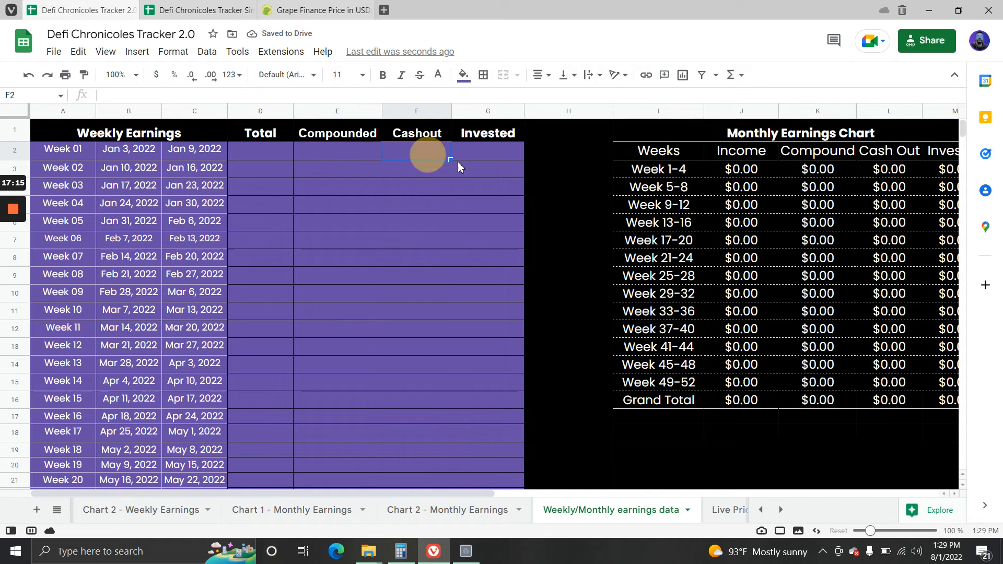
{"action": "left_click", "coordinate": [490, 161]}
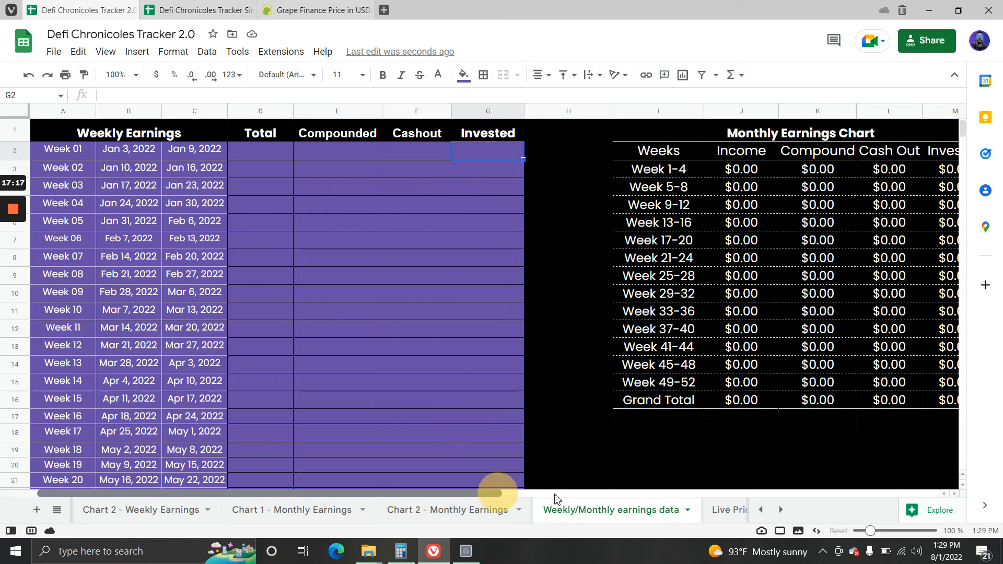
{"action": "left_click_drag", "start_coordinate": [493, 494], "coordinate": [689, 506]}
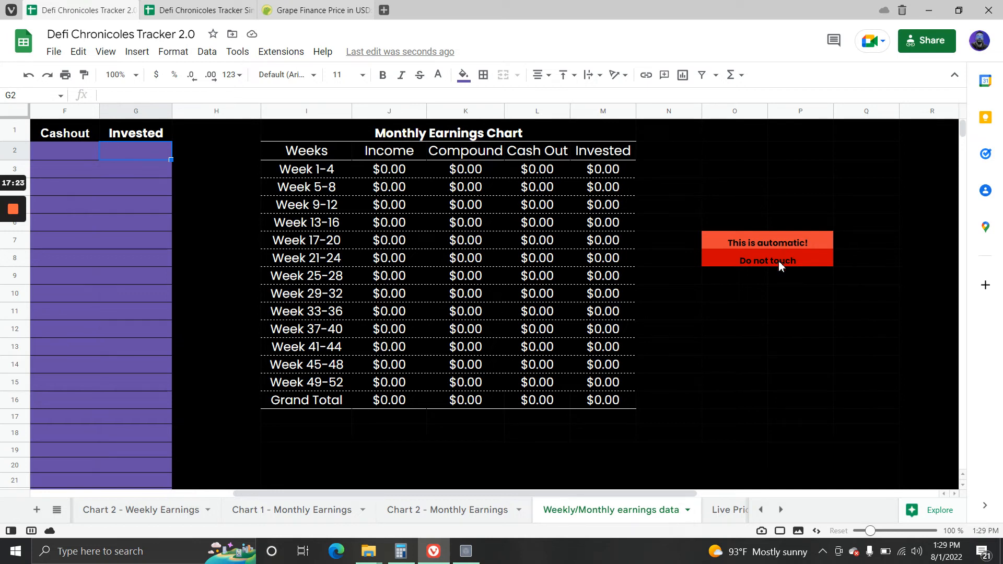
{"action": "left_click_drag", "start_coordinate": [577, 494], "coordinate": [245, 491]}
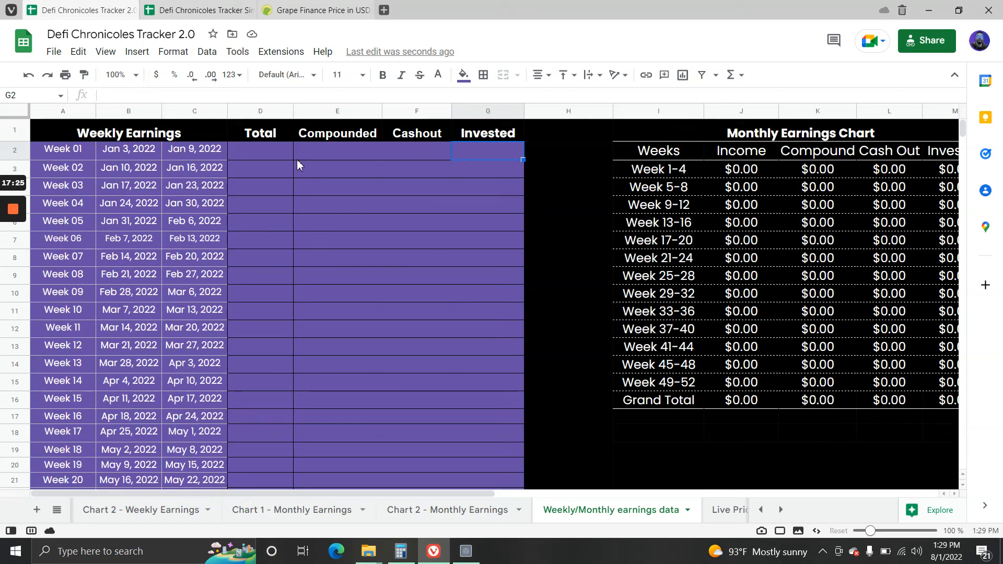
Link the Week 01 Total in D2 to the Grape Finance weekly total with ='Grape Finance'!L5.
{"action": "left_click", "coordinate": [280, 159]}
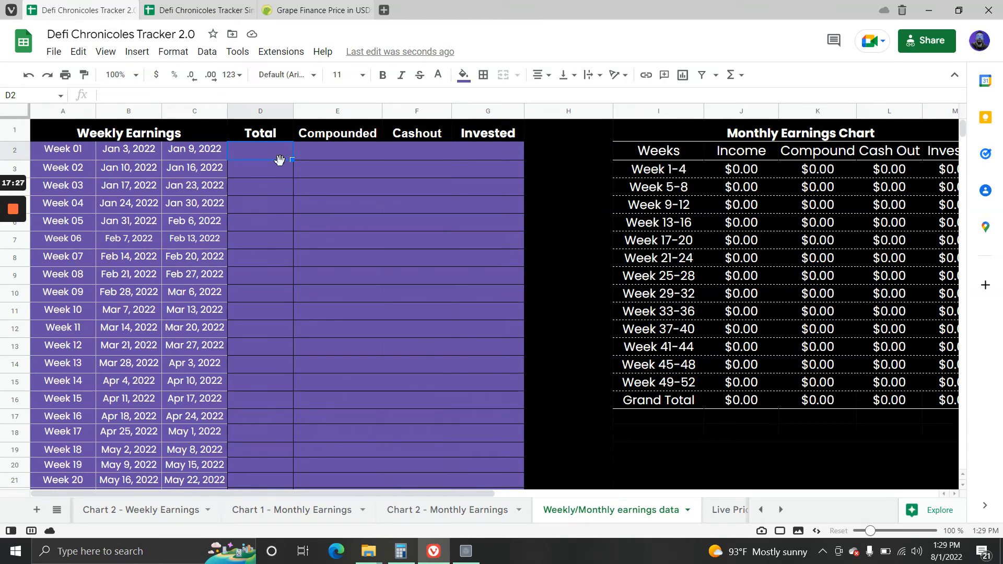
{"action": "type", "text": "="}
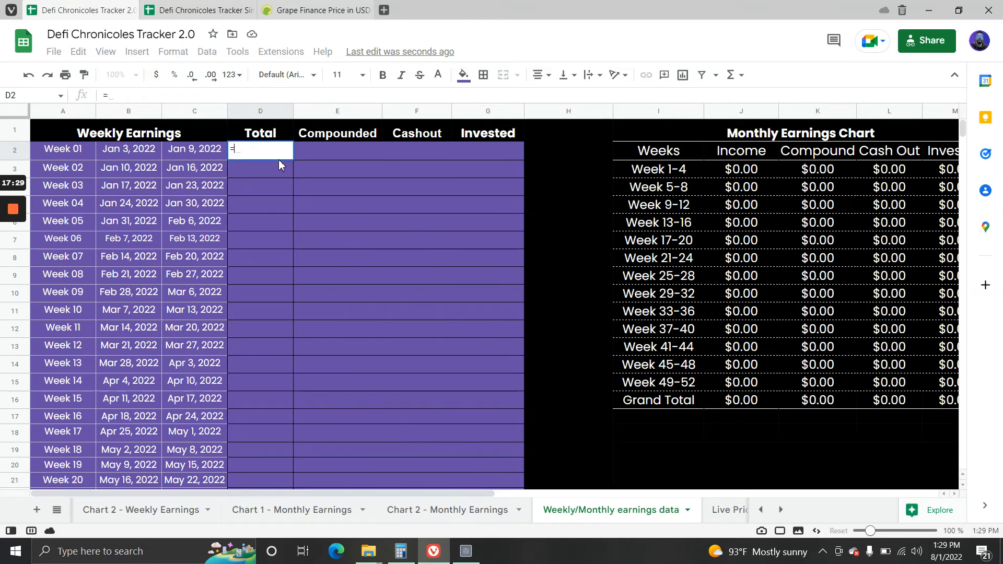
{"action": "left_click", "coordinate": [761, 510]}
{"action": "left_click", "coordinate": [762, 514]}
{"action": "left_click", "coordinate": [408, 511]}
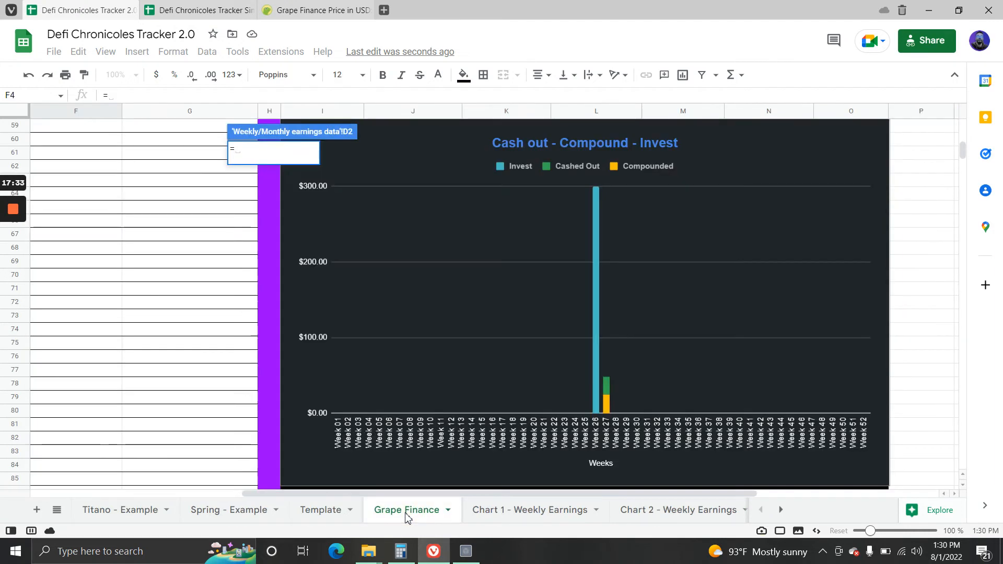
{"action": "scroll", "coordinate": [495, 402], "scroll_direction": "up", "scroll_amount": 15}
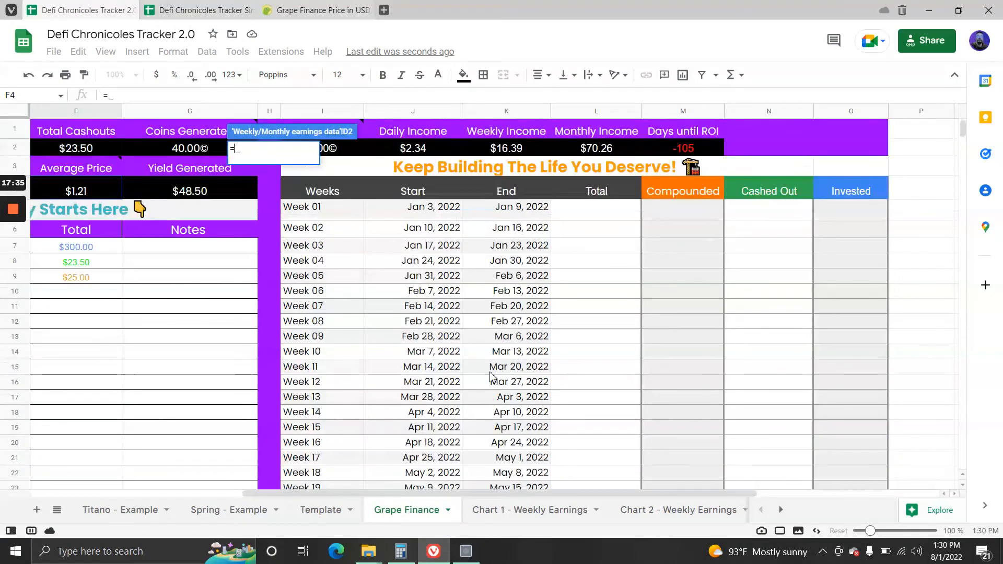
{"action": "left_click", "coordinate": [610, 211]}
{"action": "key", "text": "Return"}
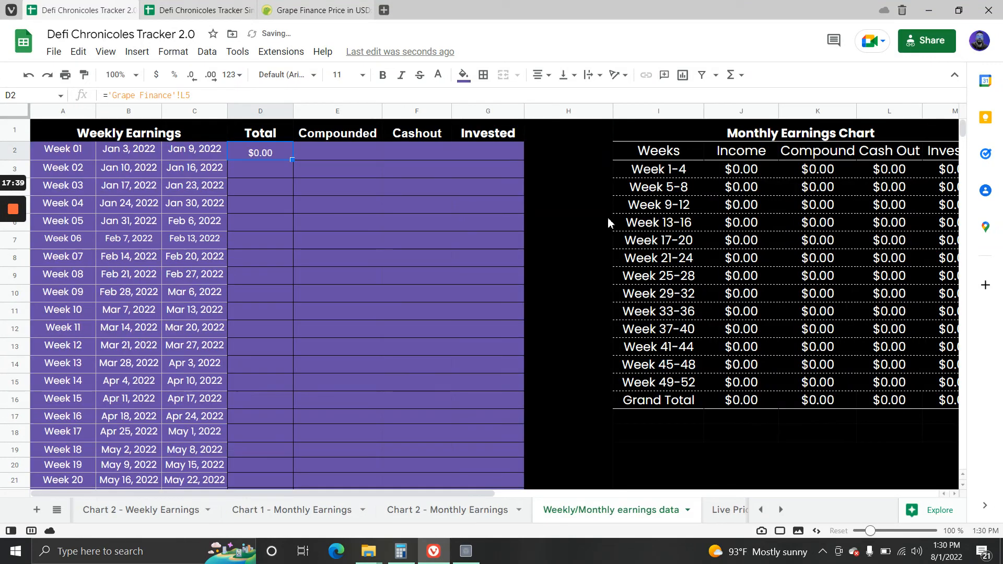
Link the Week 01 Compounded cell E2 to the Grape Finance sheet with ='Grape Finance'!M5.
{"action": "left_click", "coordinate": [321, 156]}
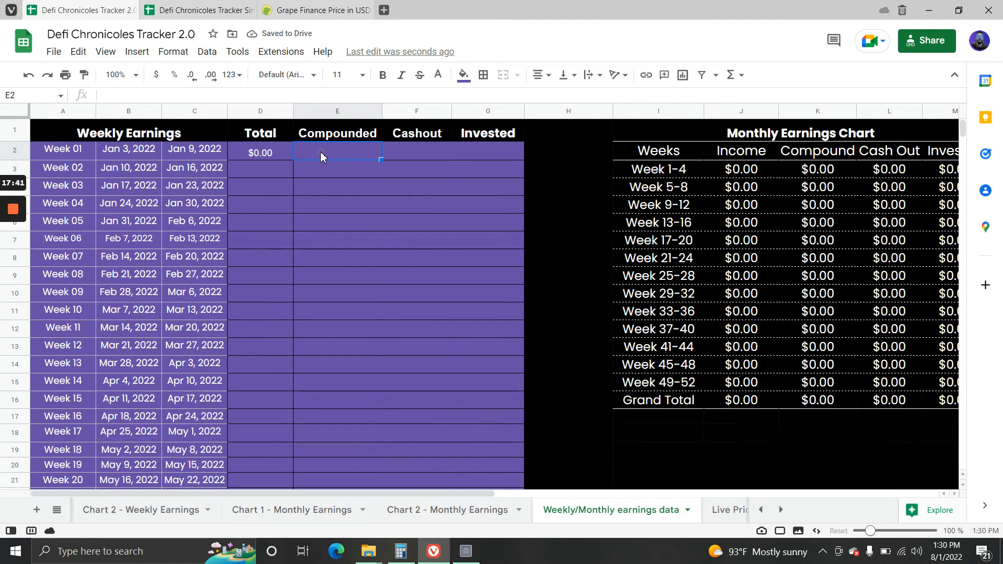
{"action": "type", "text": "="}
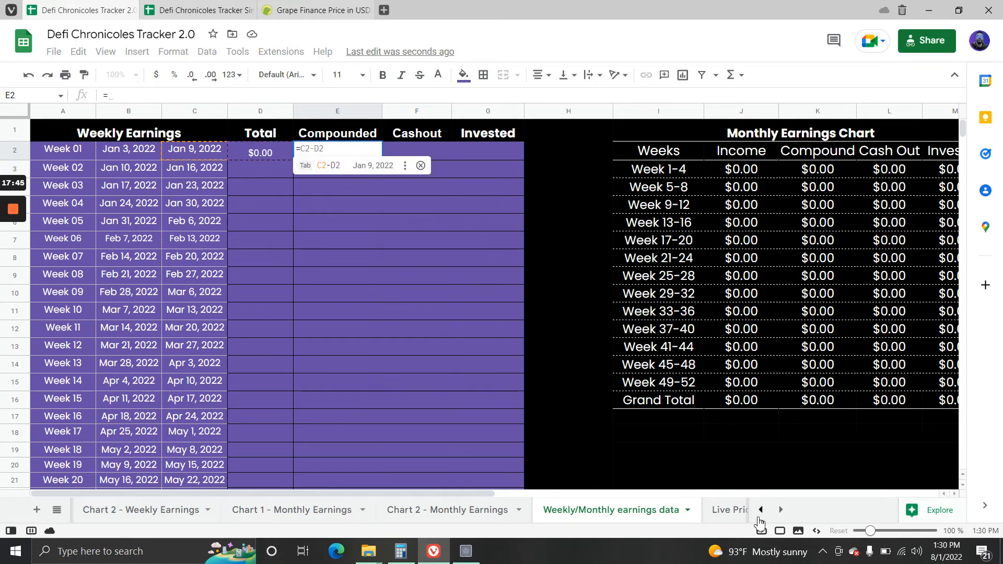
{"action": "left_click", "coordinate": [761, 509]}
{"action": "left_click", "coordinate": [760, 509]}
{"action": "left_click", "coordinate": [415, 511]}
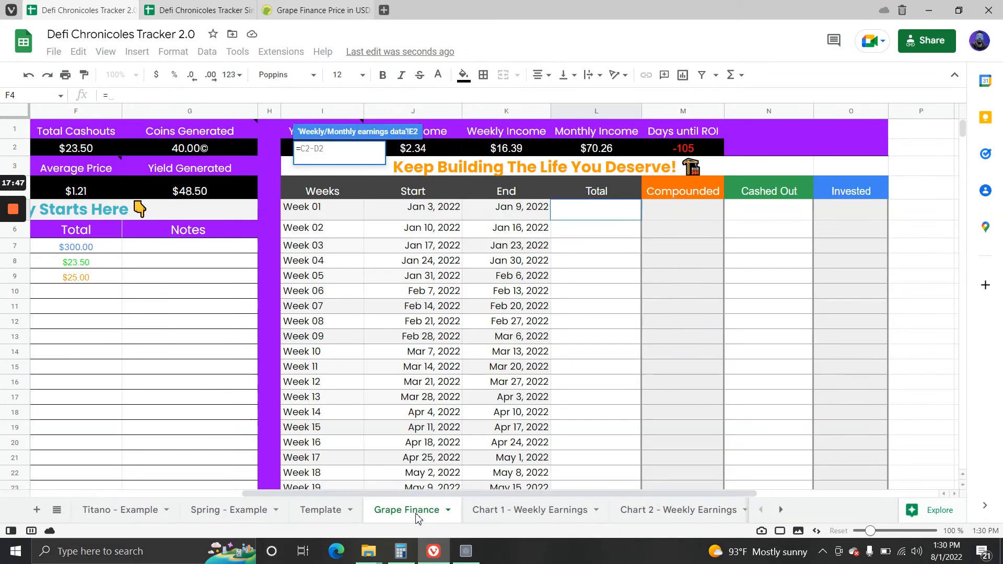
{"action": "left_click", "coordinate": [696, 211]}
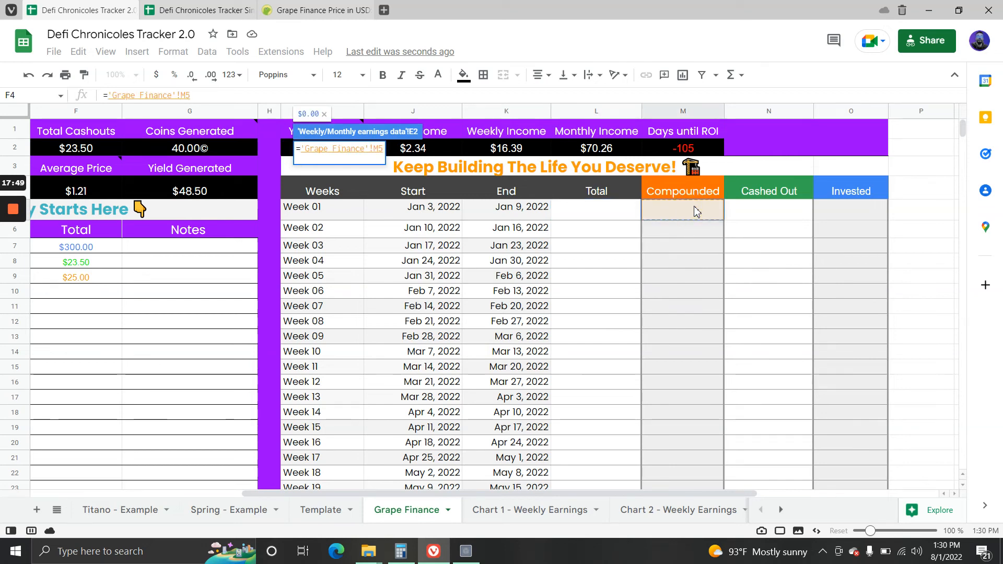
{"action": "key", "text": "Return"}
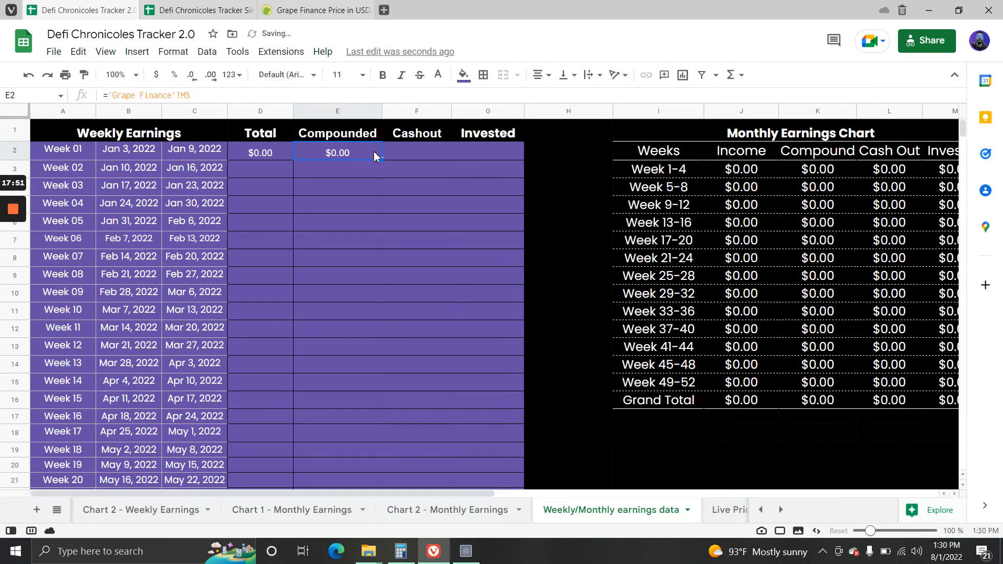
Link the Week 01 Cashout cell F2 to the Grape Finance Cashed Out column with ='Grape Finance'!N5.
{"action": "key", "text": "Right"}
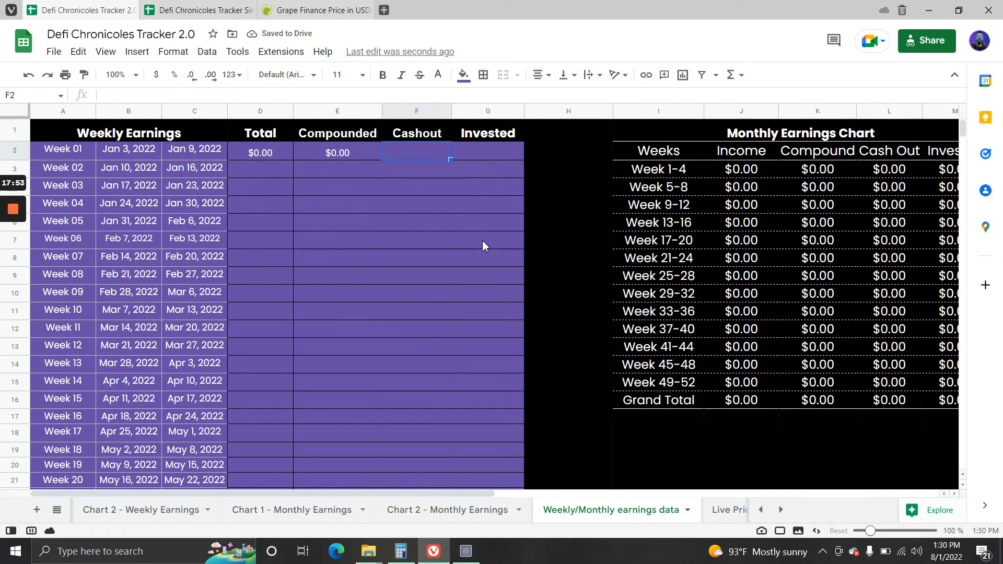
{"action": "type", "text": "="}
{"action": "left_click", "coordinate": [760, 509]}
{"action": "left_click", "coordinate": [761, 509]}
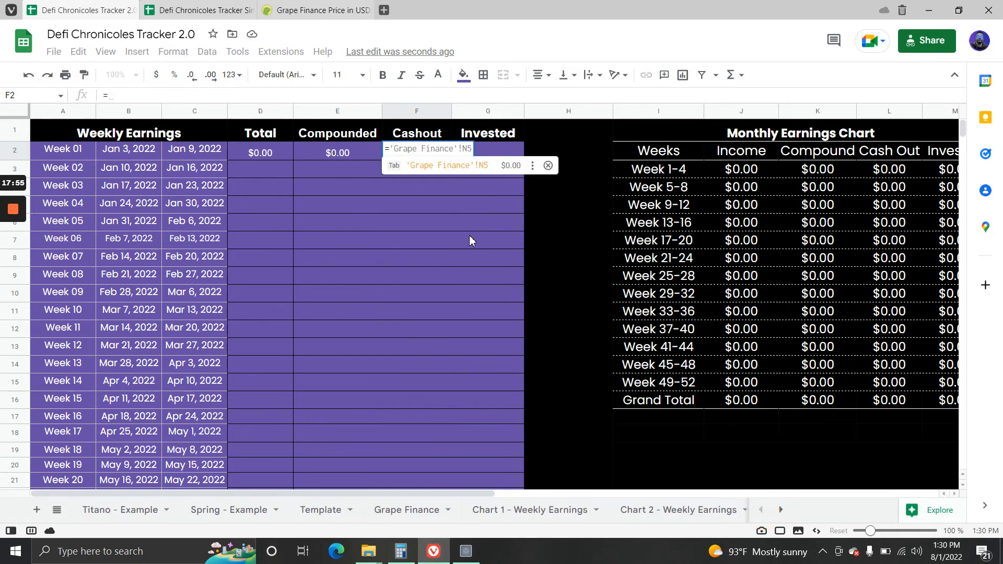
{"action": "left_click", "coordinate": [396, 517]}
{"action": "left_click", "coordinate": [759, 212]}
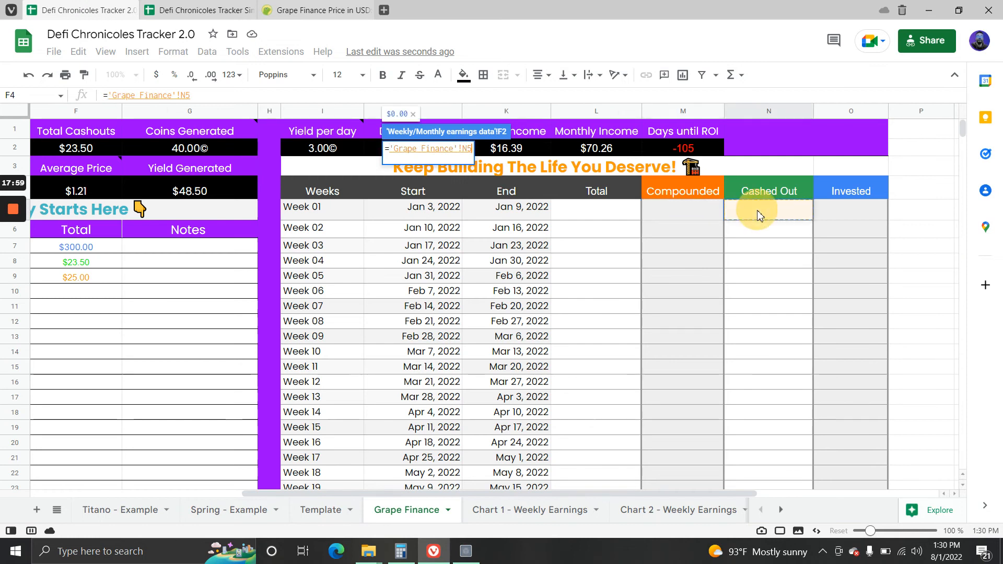
{"action": "key", "text": "Return"}
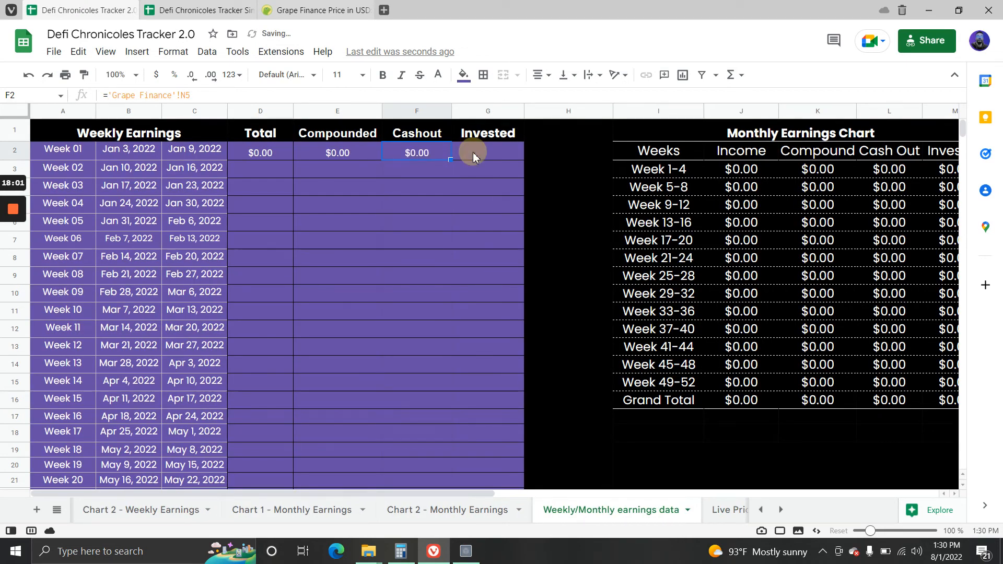
Link the Week 01 Invested cell G2 to the Grape Finance sheet with ='Grape Finance'!O5.
{"action": "left_click", "coordinate": [472, 152]}
{"action": "type", "text": "="}
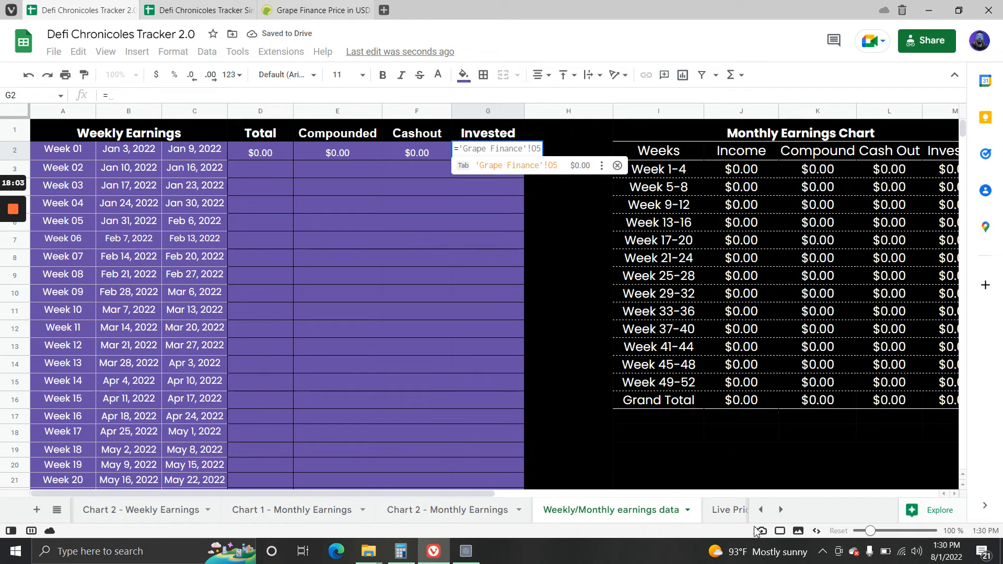
{"action": "left_click", "coordinate": [760, 509]}
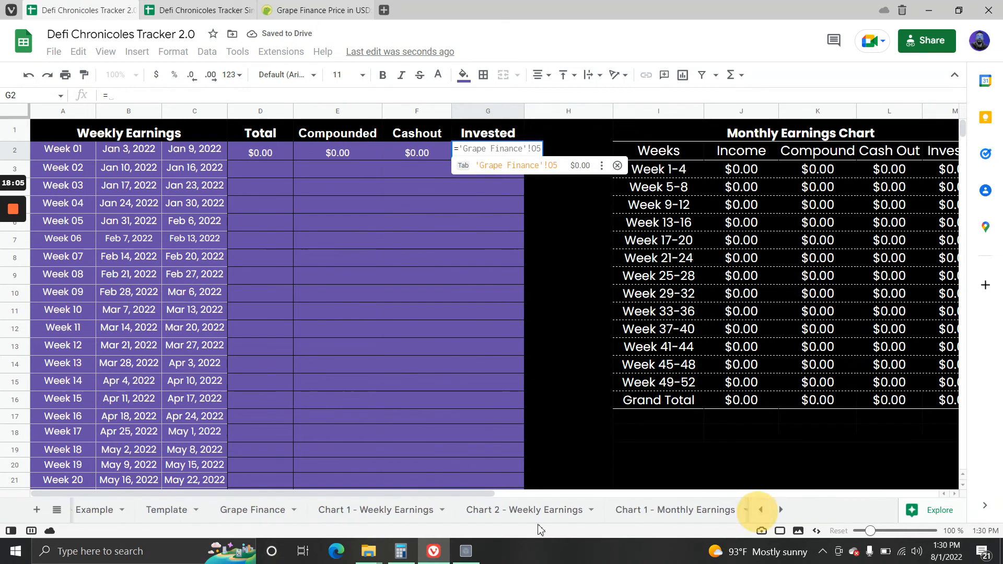
{"action": "left_click", "coordinate": [428, 518]}
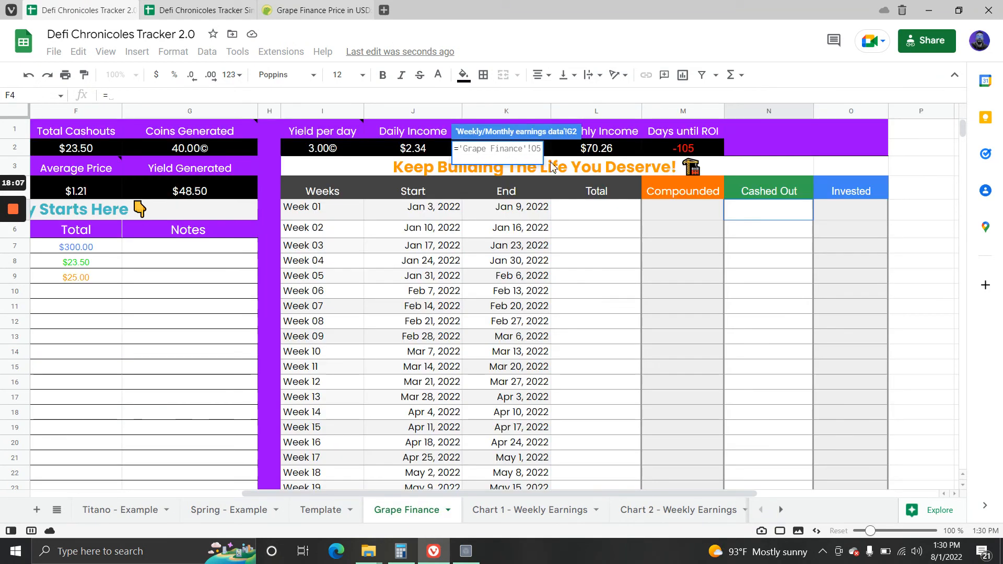
{"action": "left_click", "coordinate": [869, 210]}
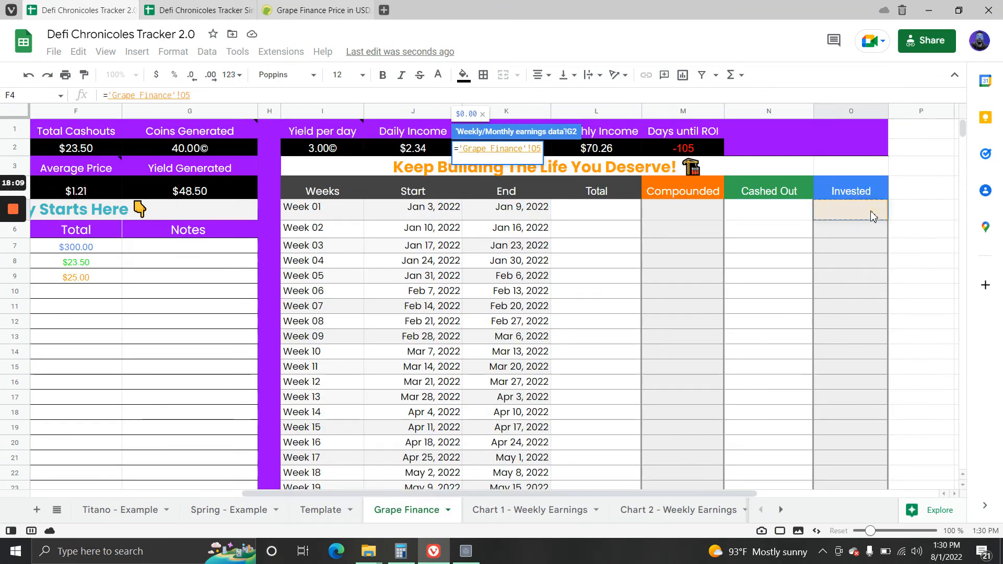
{"action": "key", "text": "Return"}
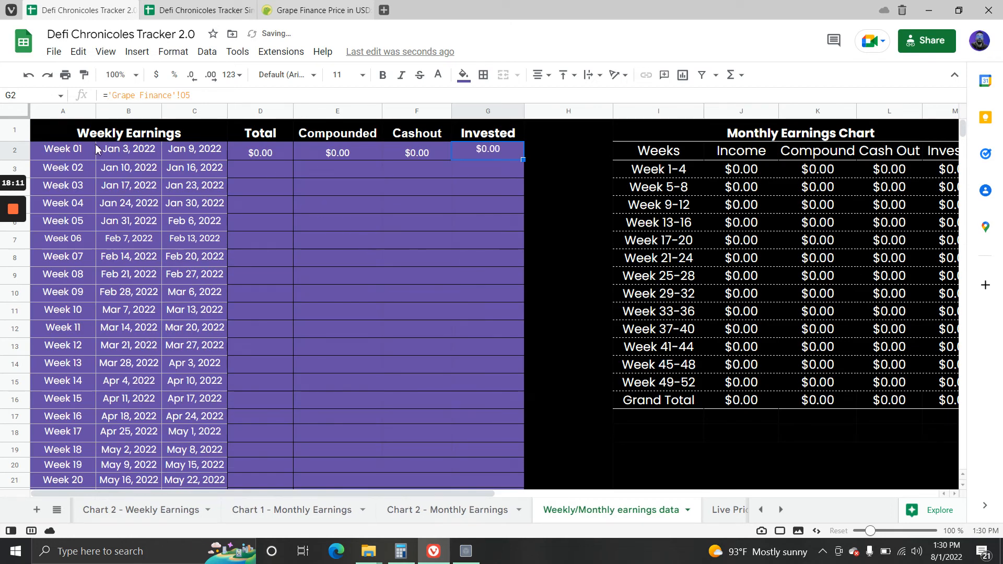
Fill the Week 01 formulas in D2:G2 down through row 53 for all weeks.
{"action": "left_click", "coordinate": [78, 149]}
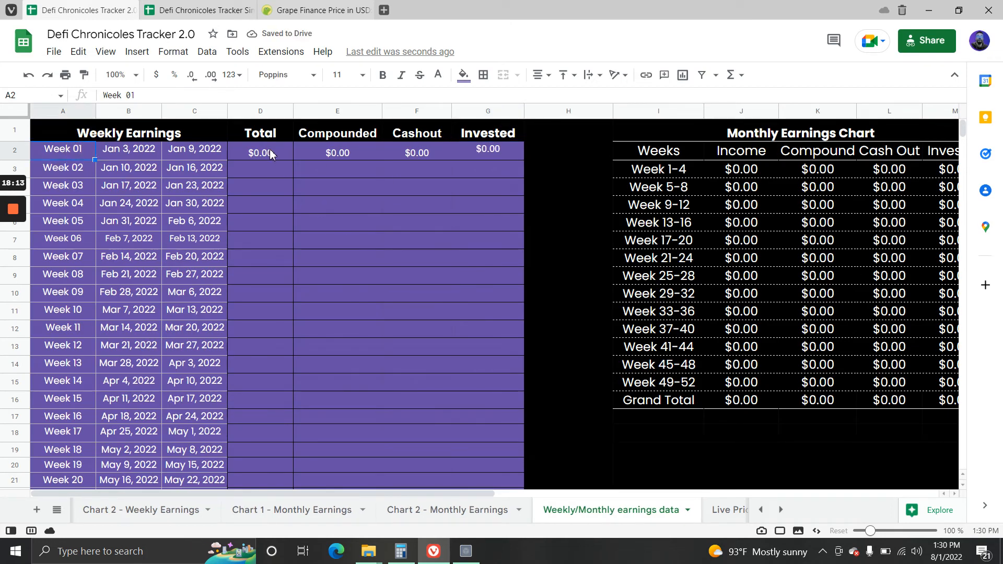
{"action": "left_click", "coordinate": [305, 189]}
{"action": "left_click_drag", "start_coordinate": [282, 152], "coordinate": [488, 152]}
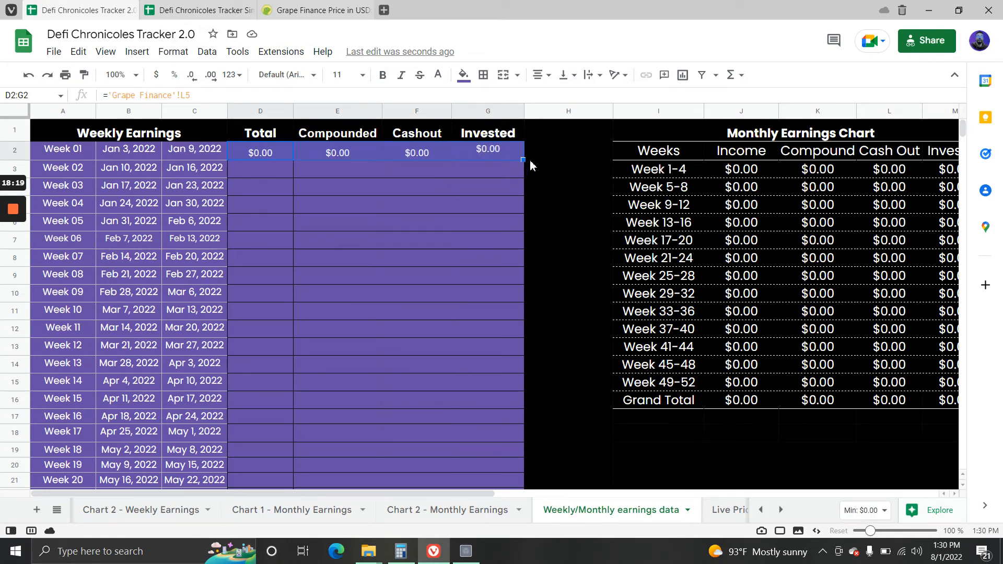
{"action": "left_click_drag", "start_coordinate": [524, 160], "coordinate": [467, 379]}
{"action": "scroll", "coordinate": [486, 314], "scroll_direction": "down", "scroll_amount": 4}
{"action": "scroll", "coordinate": [471, 365], "scroll_direction": "down", "scroll_amount": 7}
{"action": "scroll", "coordinate": [467, 378], "scroll_direction": "up", "scroll_amount": 10}
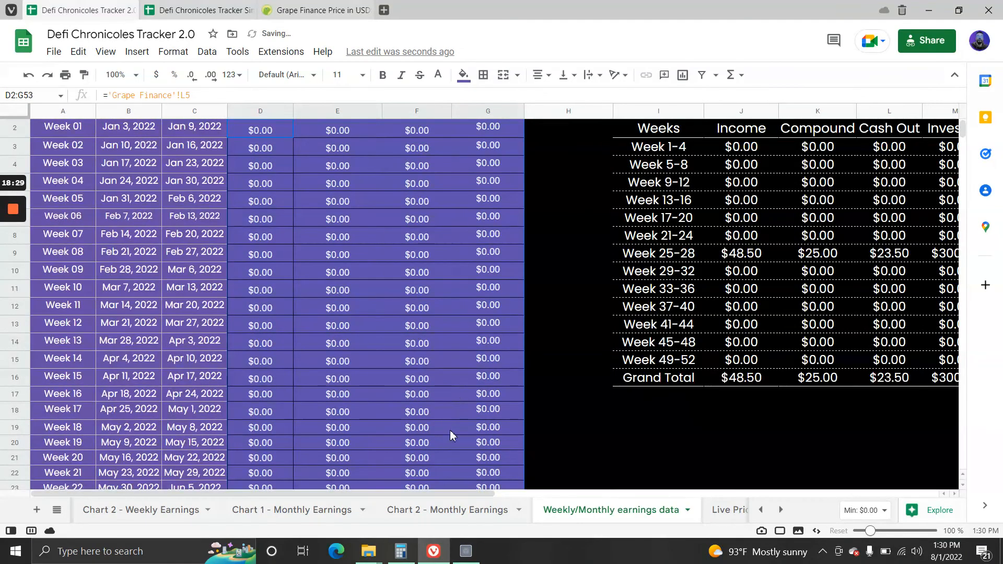
Check the weekly figures around Week 26 and Week 27, and view the Chart 2 - Monthly Earnings sheet.
{"action": "scroll", "coordinate": [450, 423], "scroll_direction": "up", "scroll_amount": 1}
{"action": "left_click", "coordinate": [410, 222]}
{"action": "scroll", "coordinate": [450, 307], "scroll_direction": "down", "scroll_amount": 3}
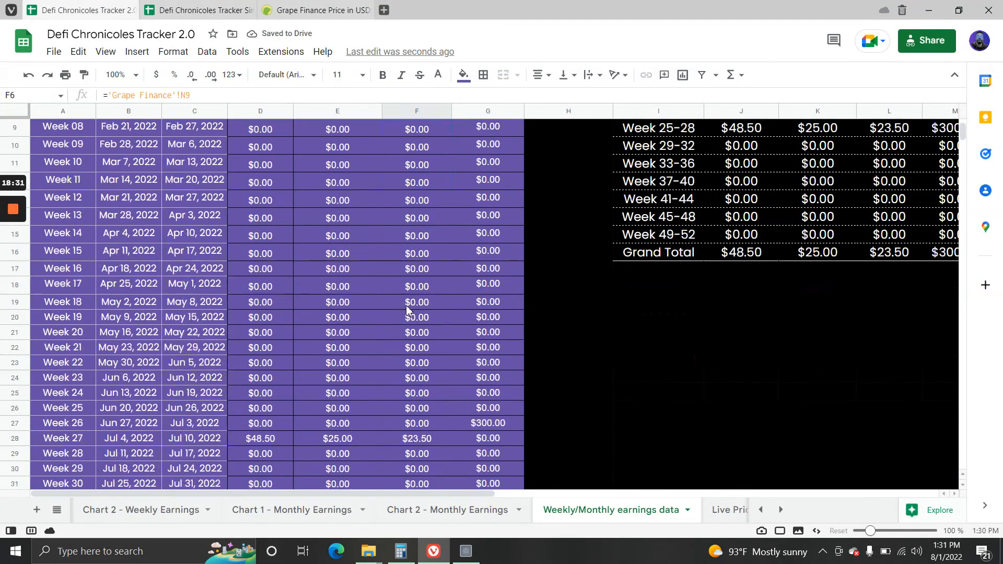
{"action": "scroll", "coordinate": [449, 301], "scroll_direction": "up", "scroll_amount": 3}
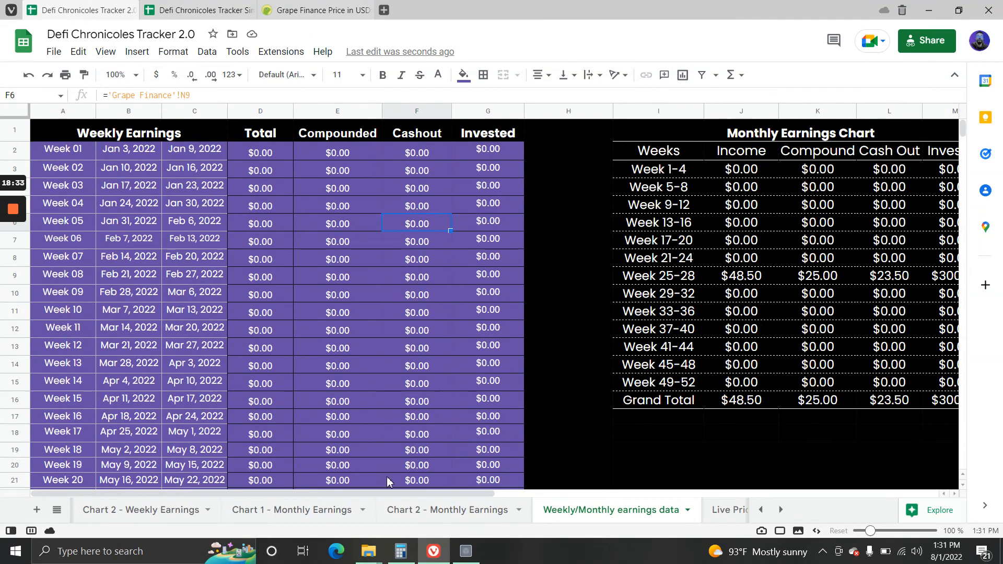
{"action": "left_click", "coordinate": [451, 515]}
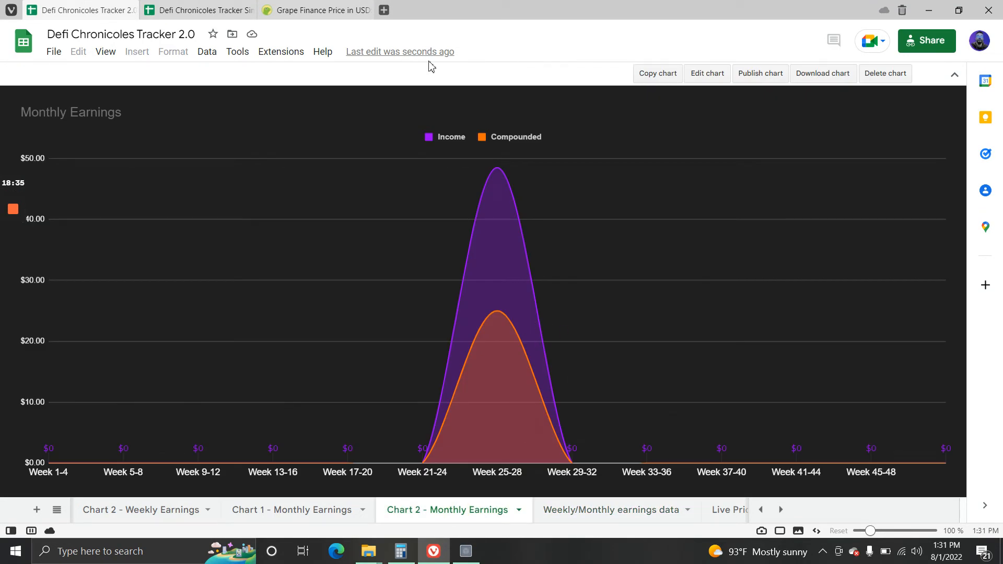
Extend the Week 01 Total formula in D2 of Weekly/Monthly earnings data by adding +'Titano - Example'!L5.
{"action": "left_click", "coordinate": [327, 513]}
{"action": "left_click", "coordinate": [440, 515]}
{"action": "left_click", "coordinate": [585, 514]}
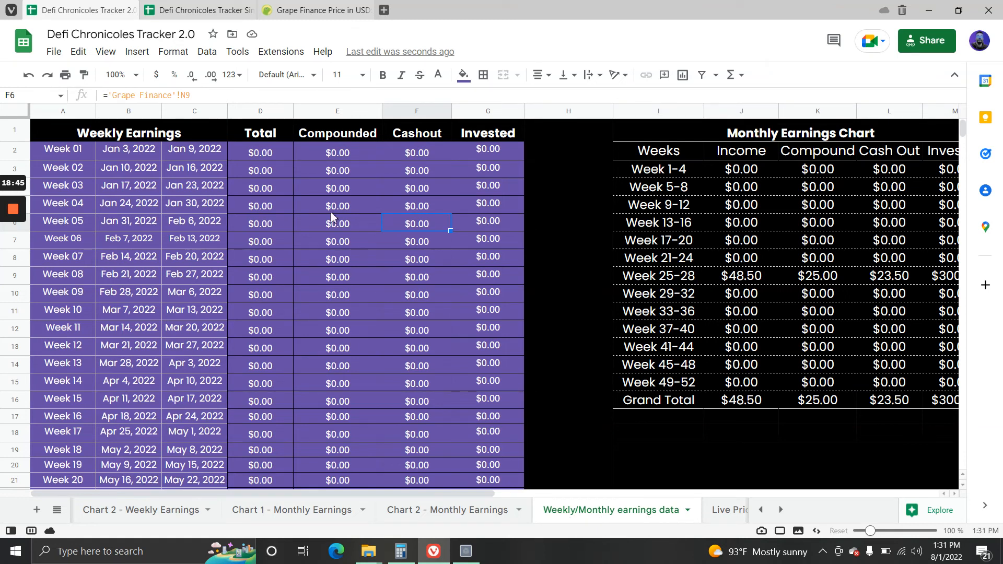
{"action": "left_click", "coordinate": [282, 154]}
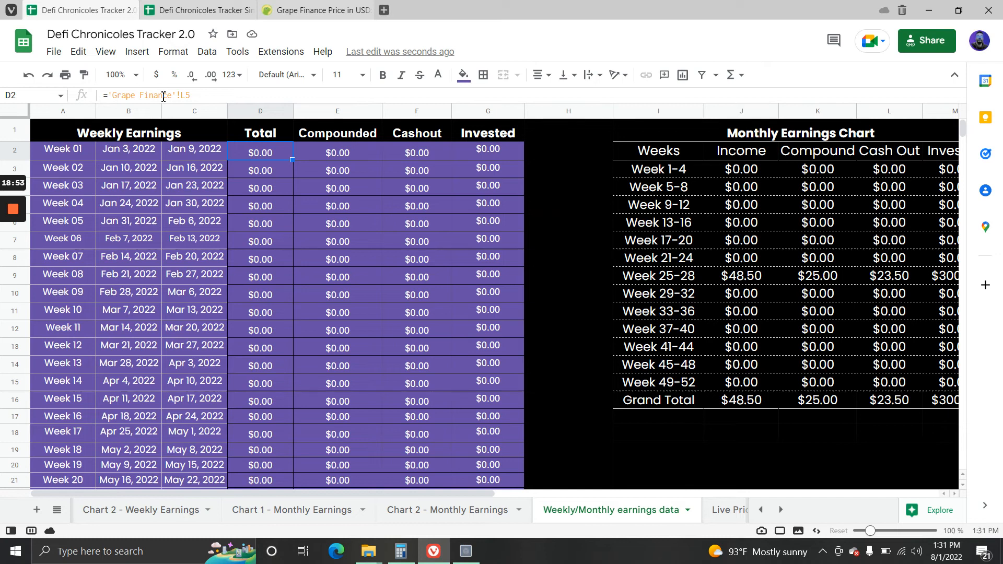
{"action": "double_click", "coordinate": [257, 154]}
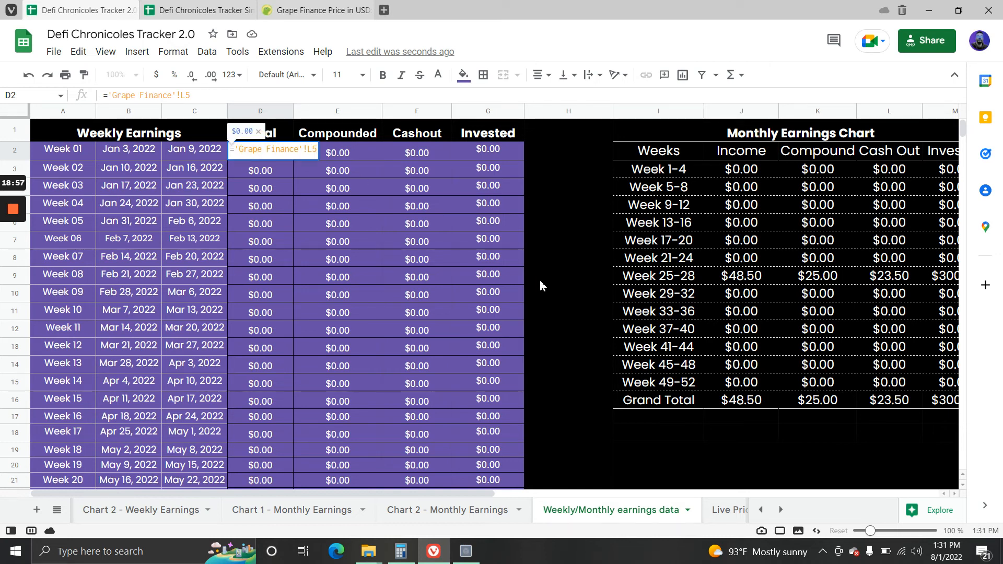
{"action": "type", "text": "+"}
{"action": "left_click", "coordinate": [759, 509]}
{"action": "left_click", "coordinate": [759, 510]}
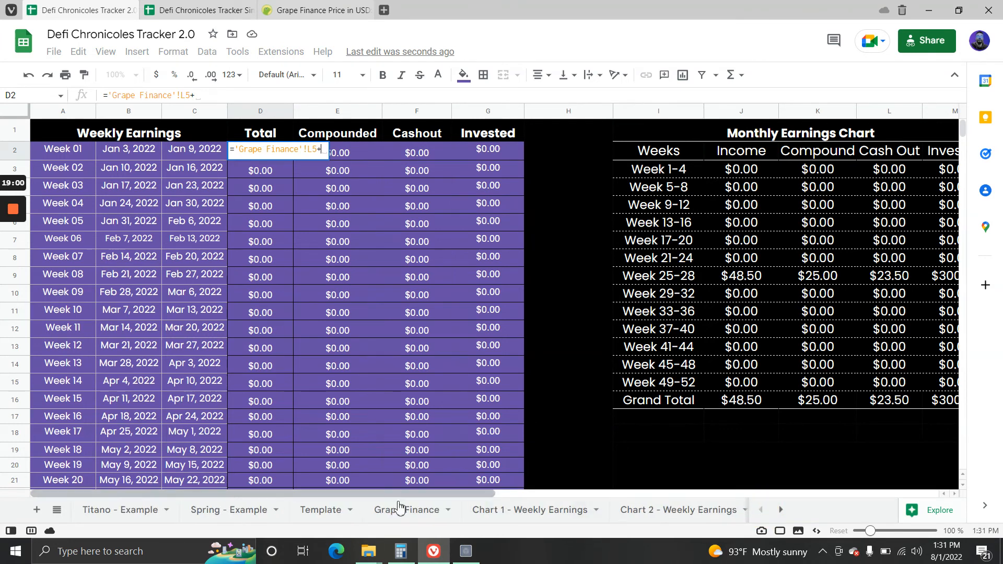
{"action": "left_click", "coordinate": [153, 514]}
{"action": "left_click_drag", "start_coordinate": [486, 499], "coordinate": [716, 495]}
{"action": "left_click", "coordinate": [620, 212]}
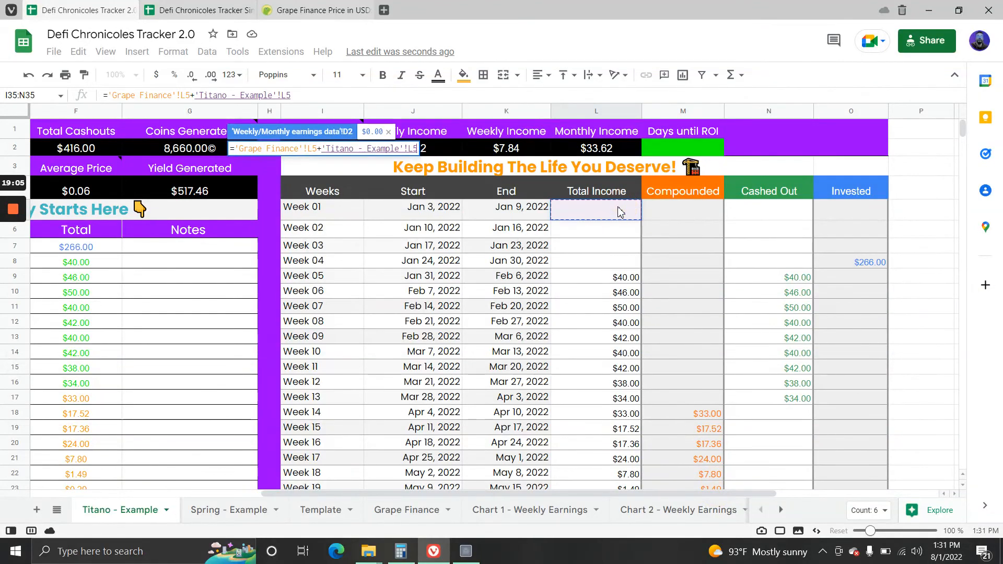
{"action": "key", "text": "Return"}
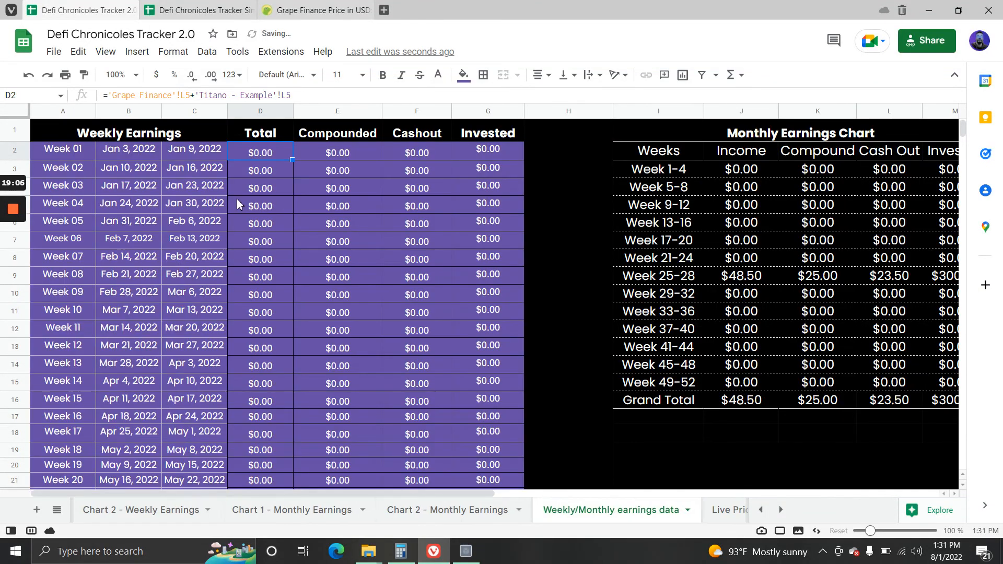
Add the Titano Compounded value to the Week 01 Compounded cell, making E2 ='Grape Finance'!M5+'Titano - Example'!M5.
{"action": "double_click", "coordinate": [330, 151]}
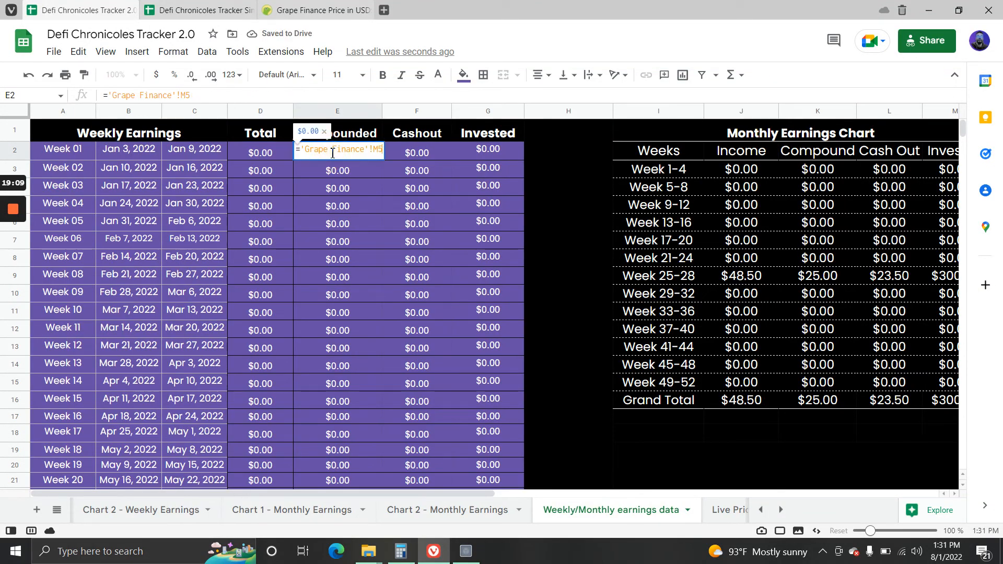
{"action": "type", "text": "+"}
{"action": "left_click", "coordinate": [760, 509]}
{"action": "left_click", "coordinate": [121, 510]}
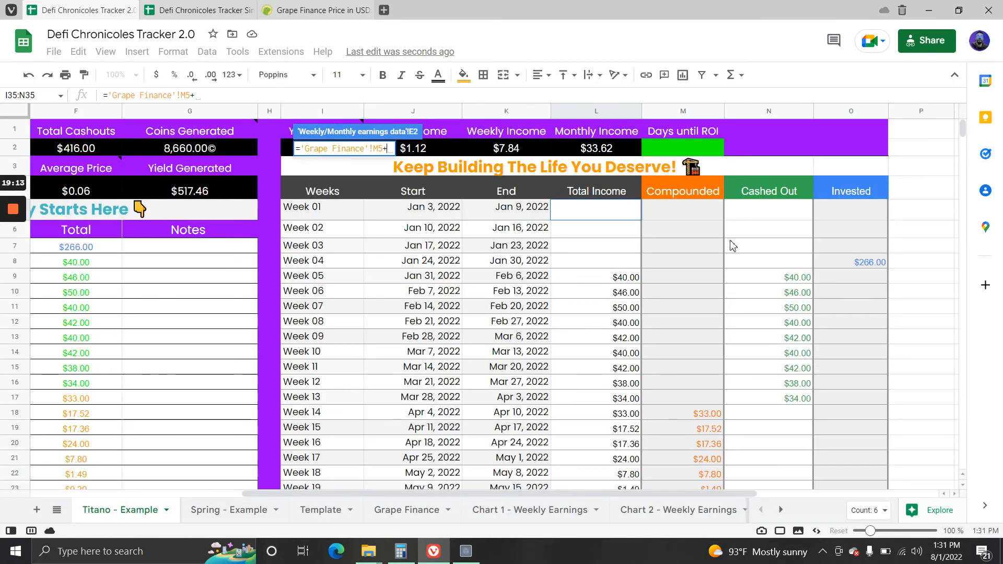
{"action": "left_click", "coordinate": [704, 212]}
{"action": "key", "text": "Return"}
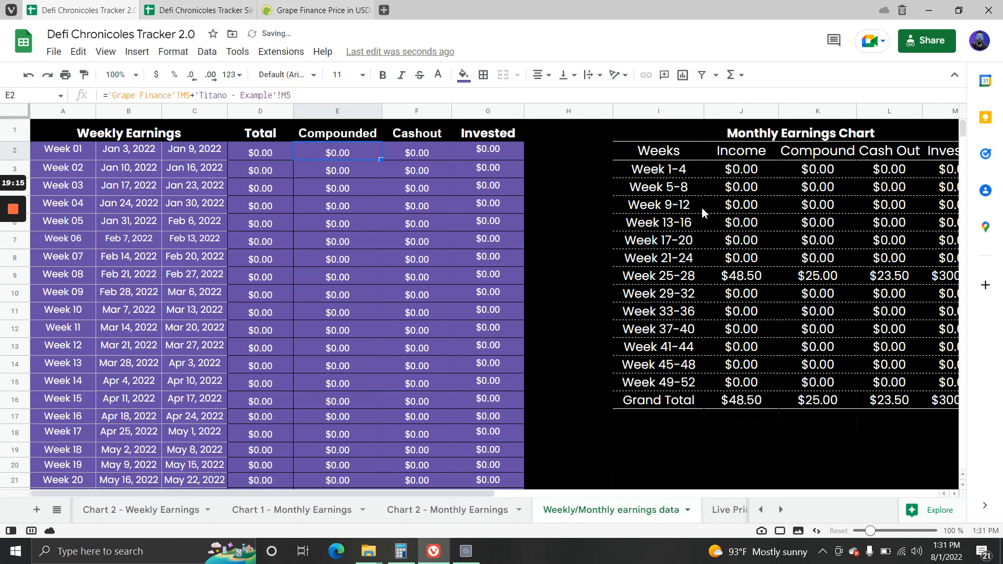
Add the Titano Cashed Out value to the Week 01 Cashout cell, making F2 ='Grape Finance'!N5+'Titano - Example'!N5.
{"action": "double_click", "coordinate": [417, 152]}
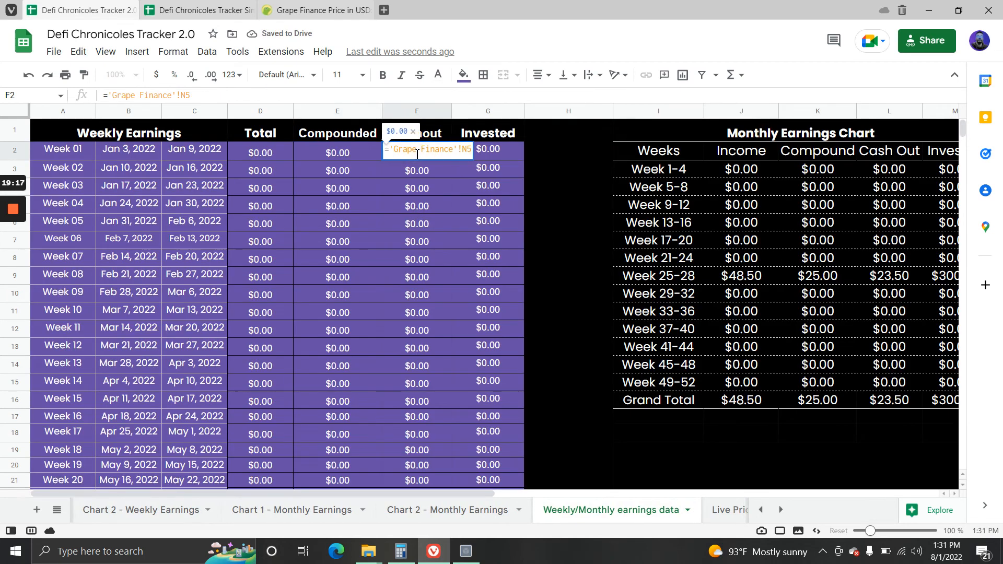
{"action": "type", "text": "+"}
{"action": "left_click", "coordinate": [761, 509]}
{"action": "left_click", "coordinate": [761, 510]}
{"action": "left_click", "coordinate": [121, 510]}
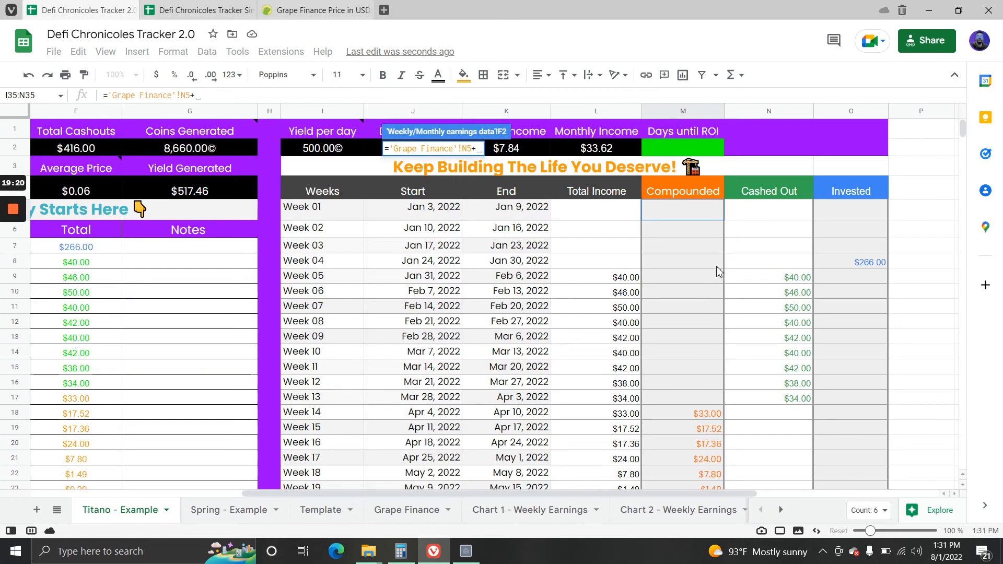
{"action": "left_click", "coordinate": [763, 218]}
{"action": "key", "text": "Return"}
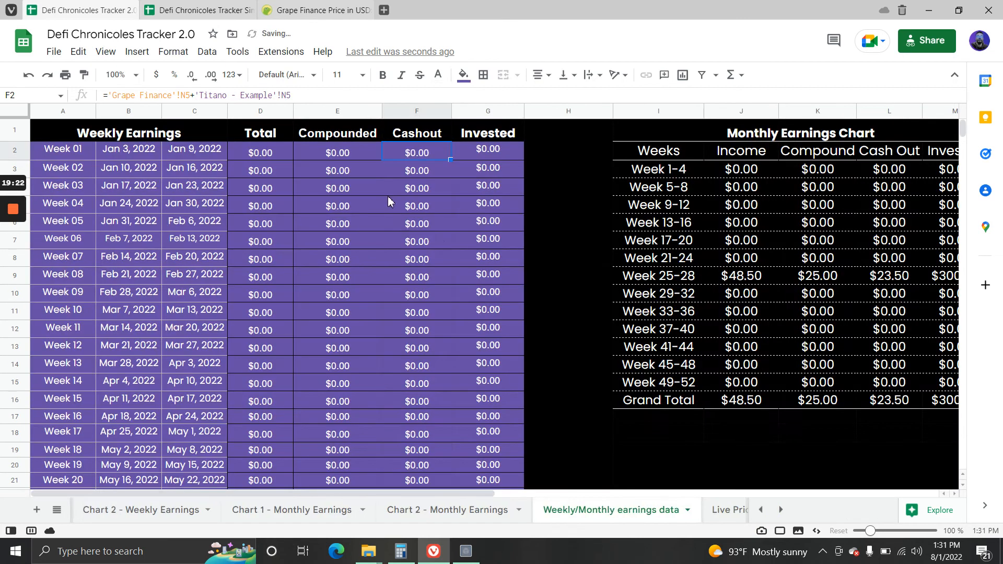
Add the Titano Invested value to the Week 01 Invested cell, making G2 ='Grape Finance'!O5+'Titano - Example'!O5.
{"action": "double_click", "coordinate": [472, 149]}
{"action": "type", "text": "+"}
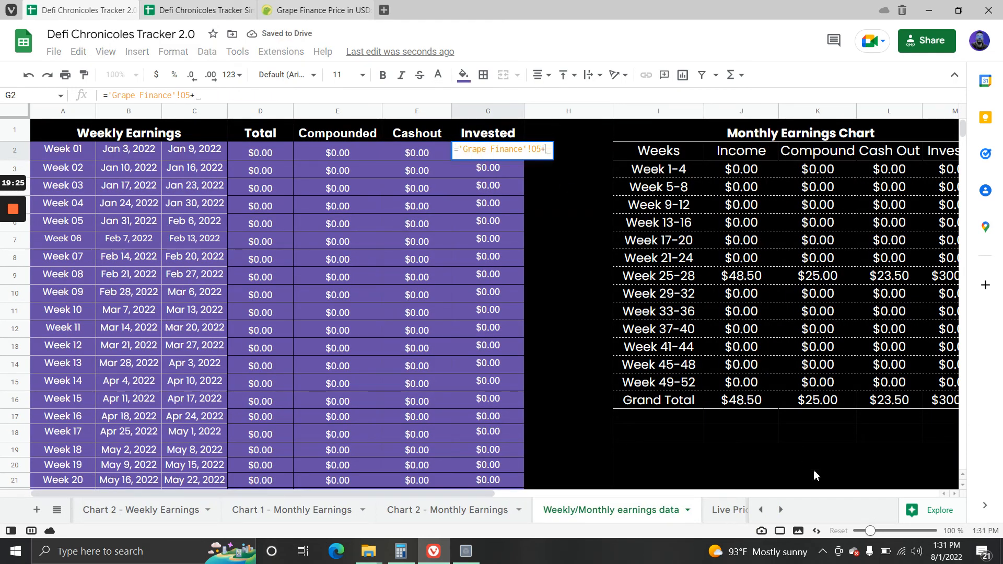
{"action": "left_click", "coordinate": [761, 509]}
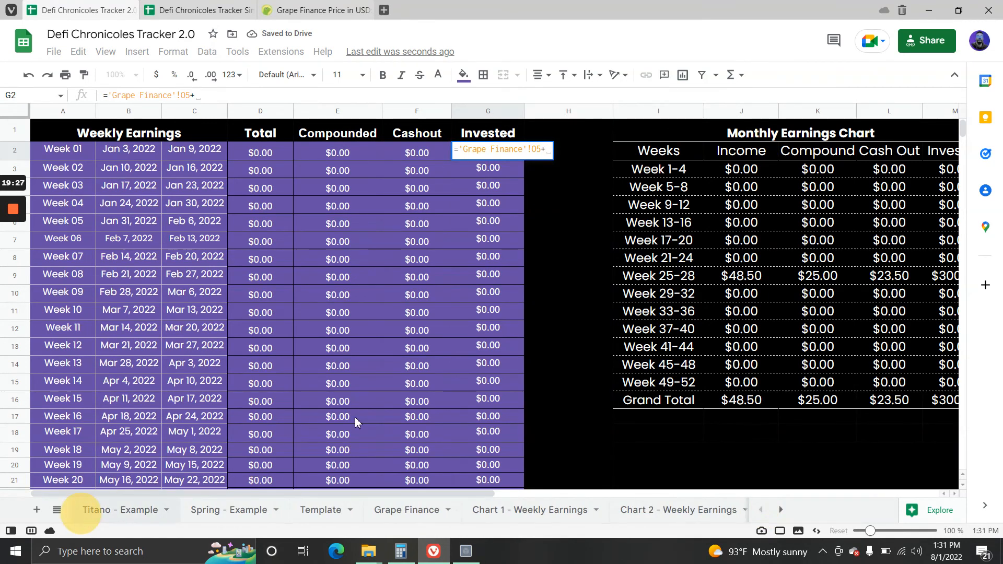
{"action": "left_click", "coordinate": [79, 510]}
{"action": "left_click", "coordinate": [832, 218]}
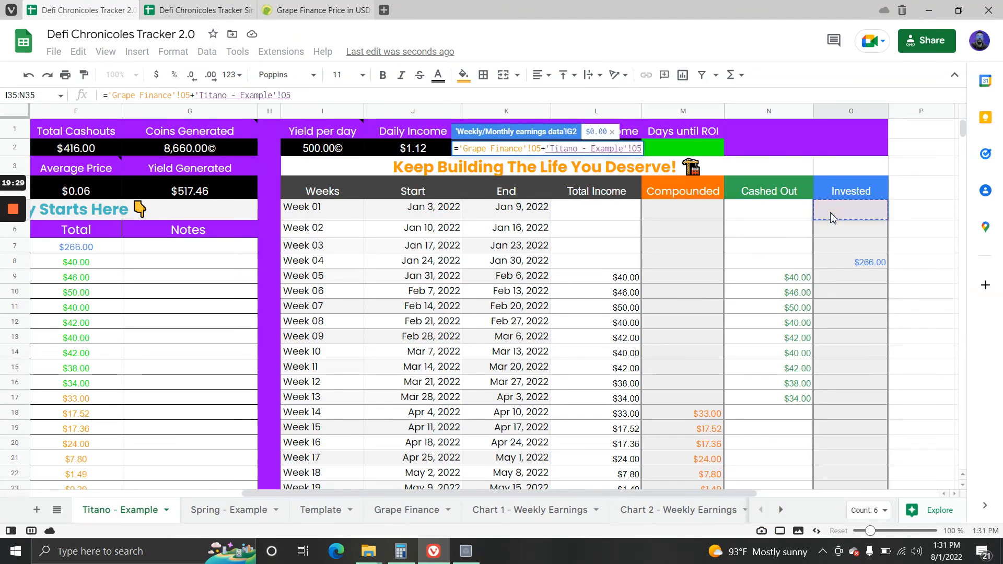
{"action": "key", "text": "Return"}
Fill the combined Grape Finance and Titano formulas from D2:G2 down through row 53, and view both Monthly Earnings charts.
{"action": "left_click_drag", "start_coordinate": [459, 164], "coordinate": [487, 457]}
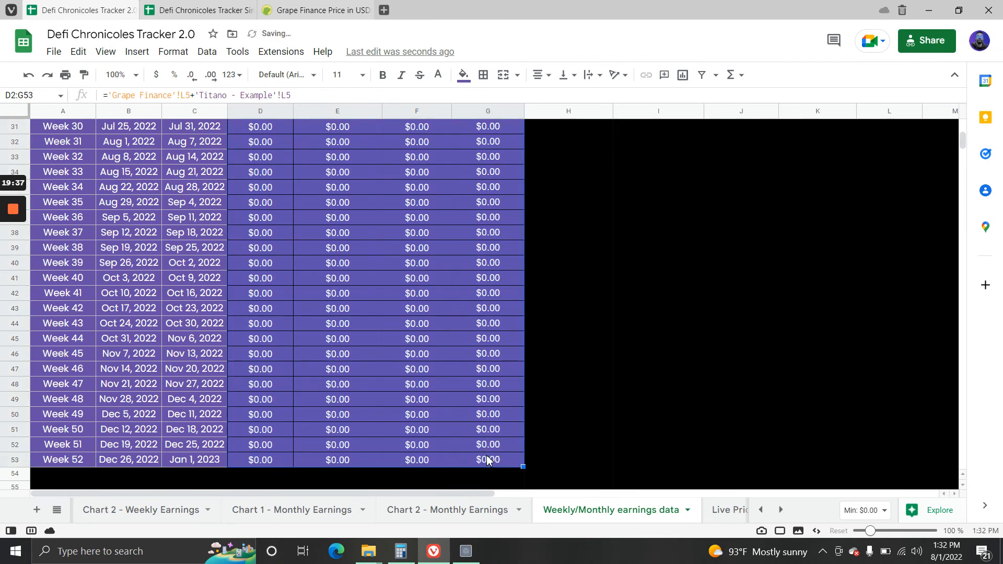
{"action": "scroll", "coordinate": [487, 460], "scroll_direction": "up", "scroll_amount": 10}
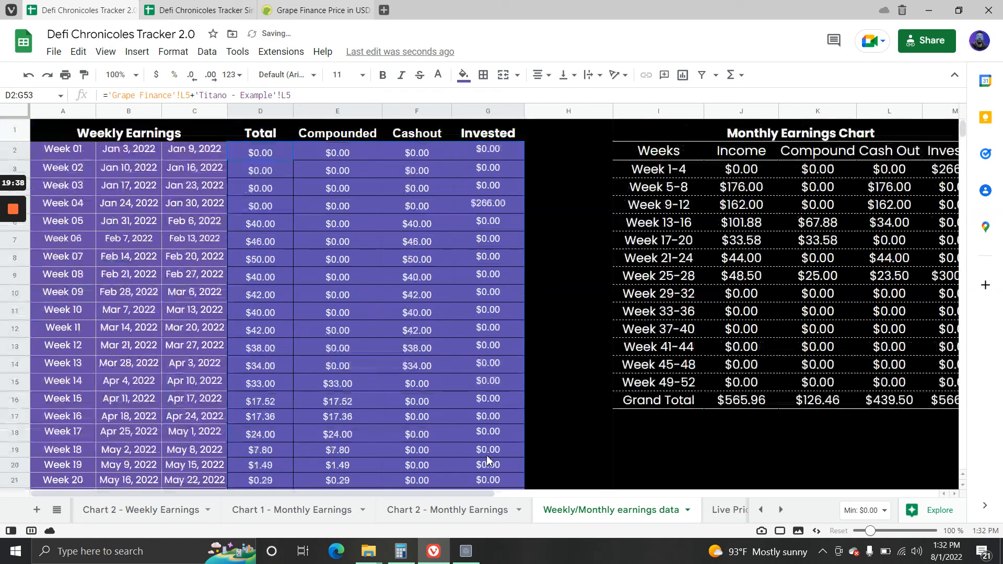
{"action": "left_click", "coordinate": [416, 511]}
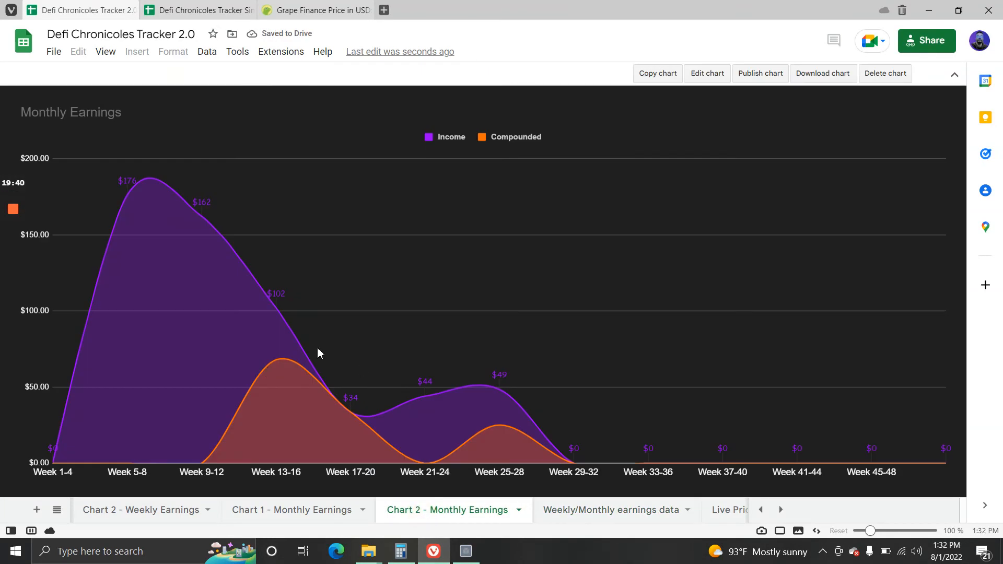
{"action": "left_click", "coordinate": [272, 510]}
{"action": "left_click", "coordinate": [454, 510]}
Extend the Week 01 Total formula in D2 of Weekly/Monthly earnings data by adding +'Spring - Example'!L5.
{"action": "left_click", "coordinate": [606, 512]}
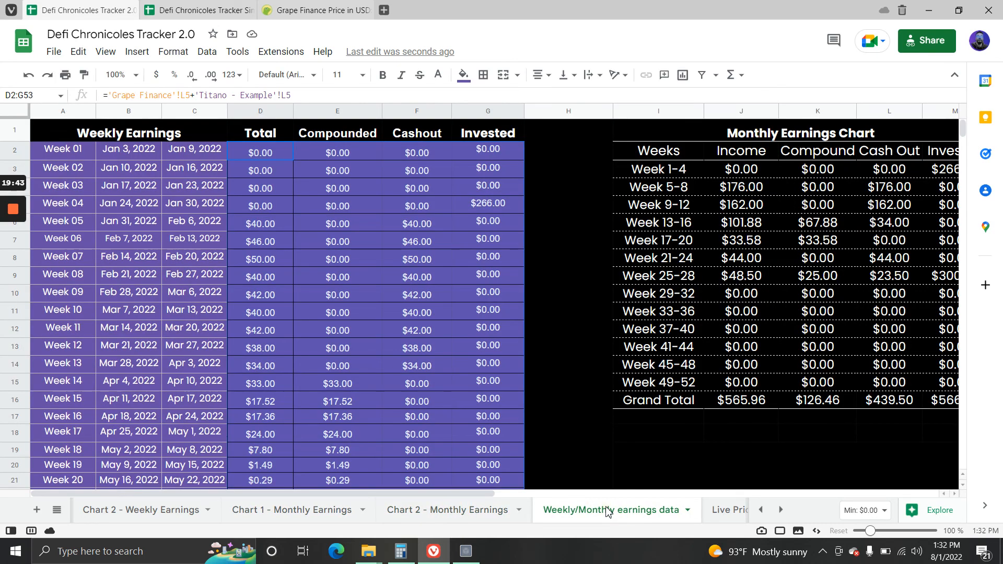
{"action": "double_click", "coordinate": [275, 155]}
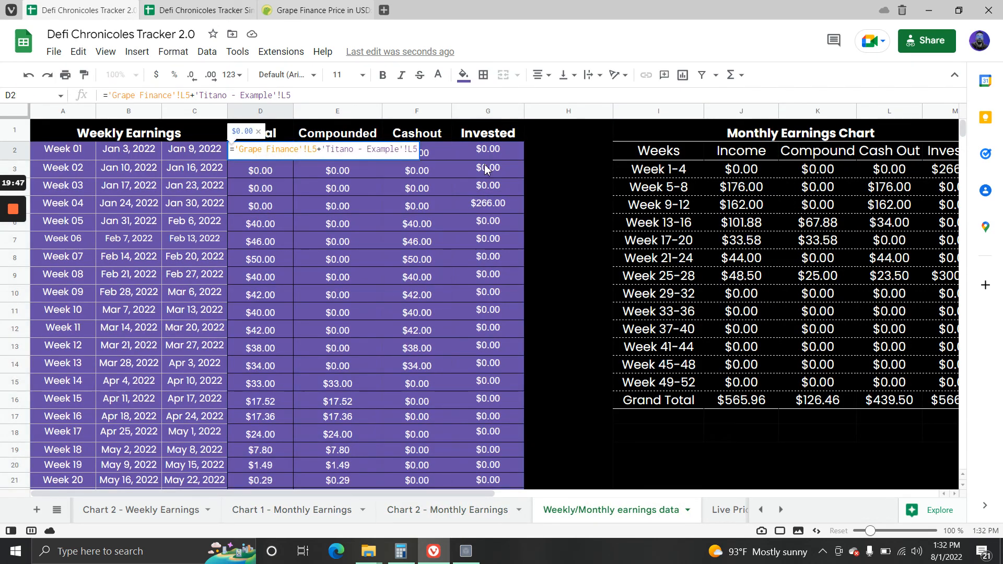
{"action": "type", "text": "+"}
{"action": "left_click", "coordinate": [762, 510]}
{"action": "left_click", "coordinate": [230, 514]}
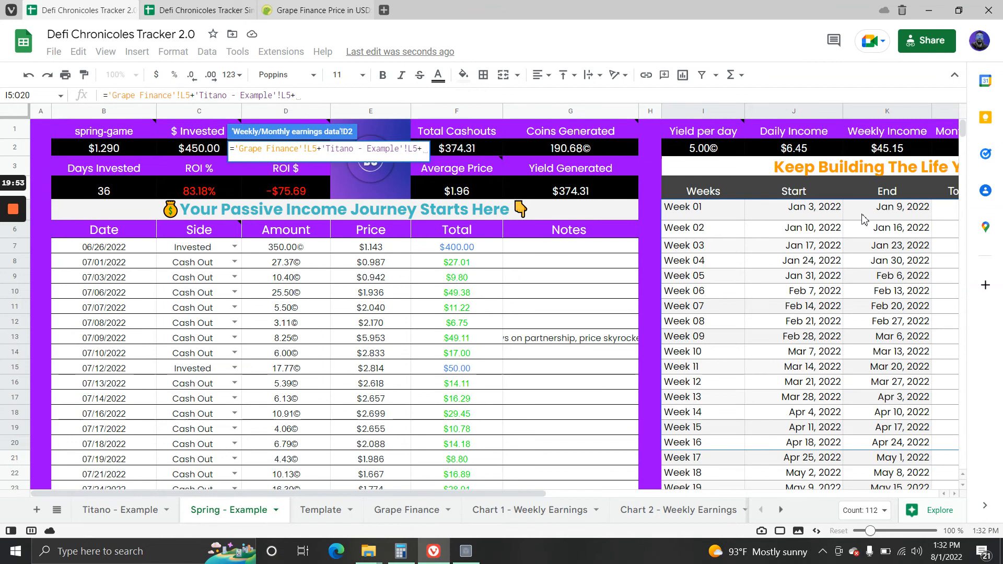
{"action": "left_click_drag", "start_coordinate": [538, 494], "coordinate": [752, 494]}
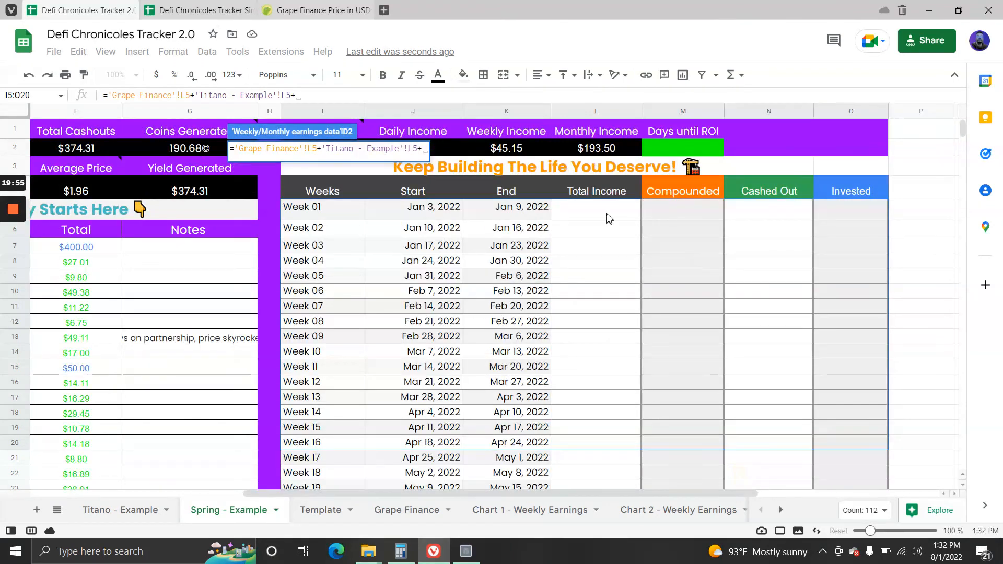
{"action": "left_click", "coordinate": [607, 218]}
{"action": "key", "text": "Return"}
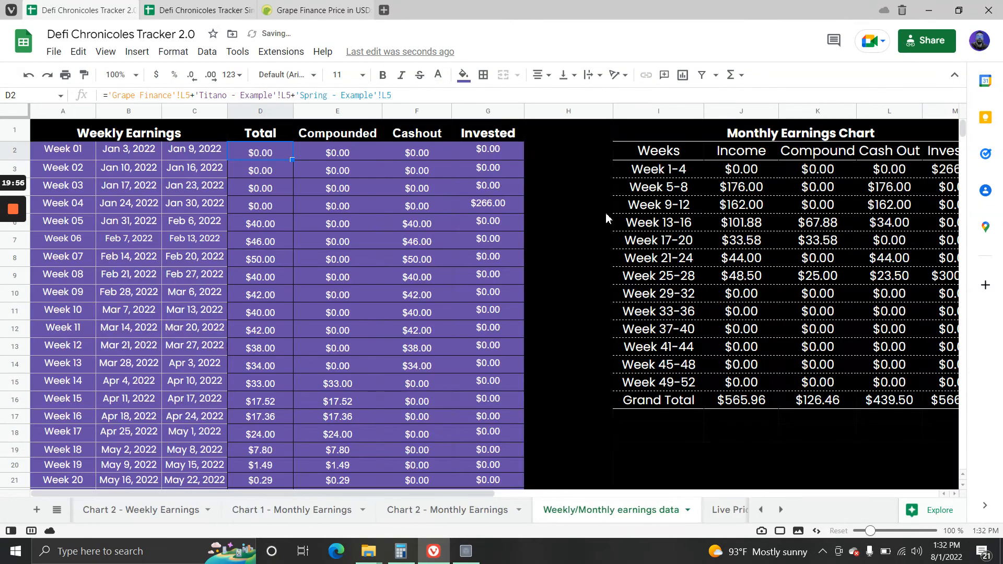
Extend the Week 01 Compounded formula in E2 by adding +'Spring - Example'!M5.
{"action": "double_click", "coordinate": [331, 158]}
{"action": "type", "text": "+'Titano - Example'!M5+"}
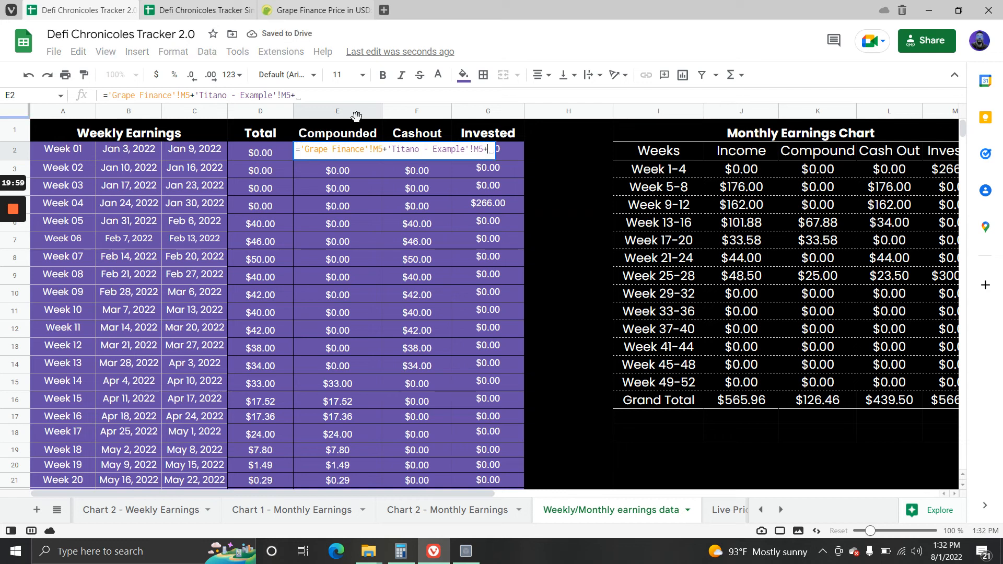
{"action": "left_click", "coordinate": [760, 509]}
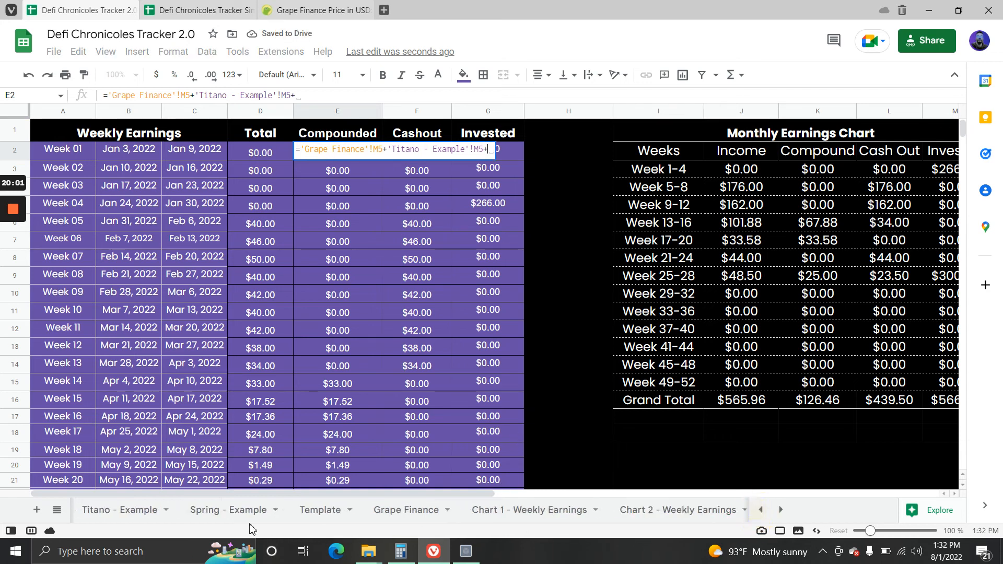
{"action": "left_click", "coordinate": [253, 509]}
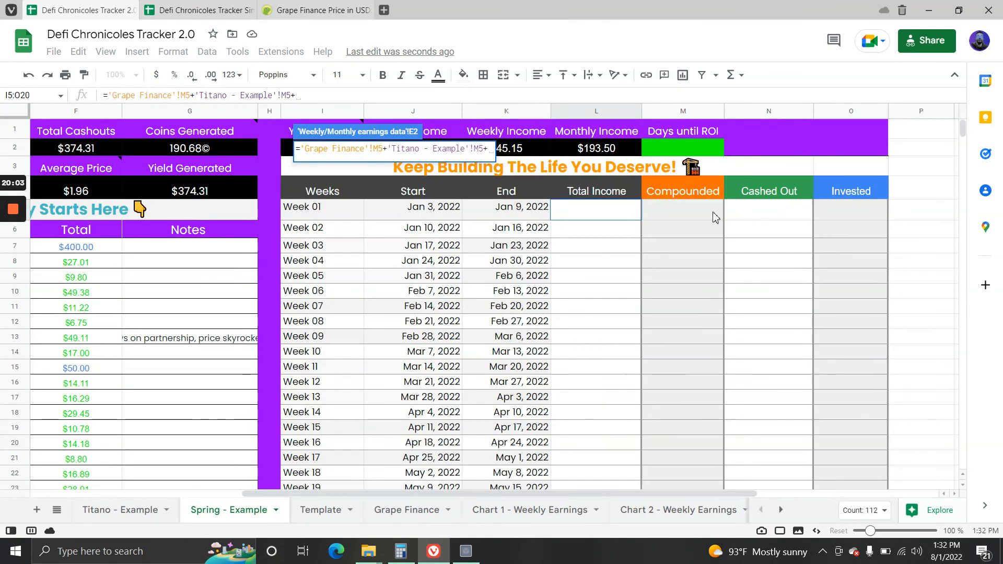
{"action": "left_click", "coordinate": [714, 217]}
{"action": "key", "text": "Return"}
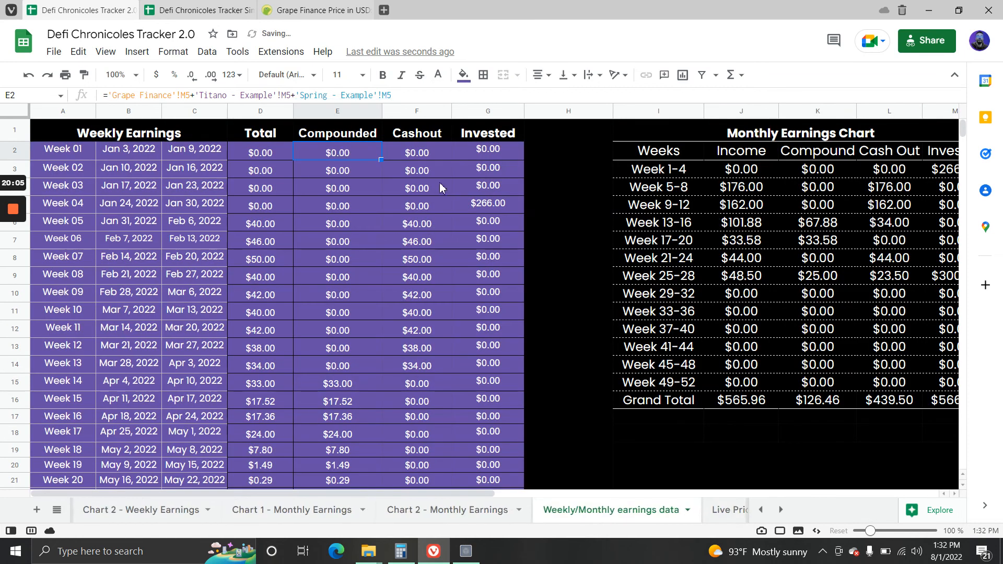
Extend the Week 01 Cashout formula in F2 by adding +'Spring - Example'!N5.
{"action": "double_click", "coordinate": [417, 152]}
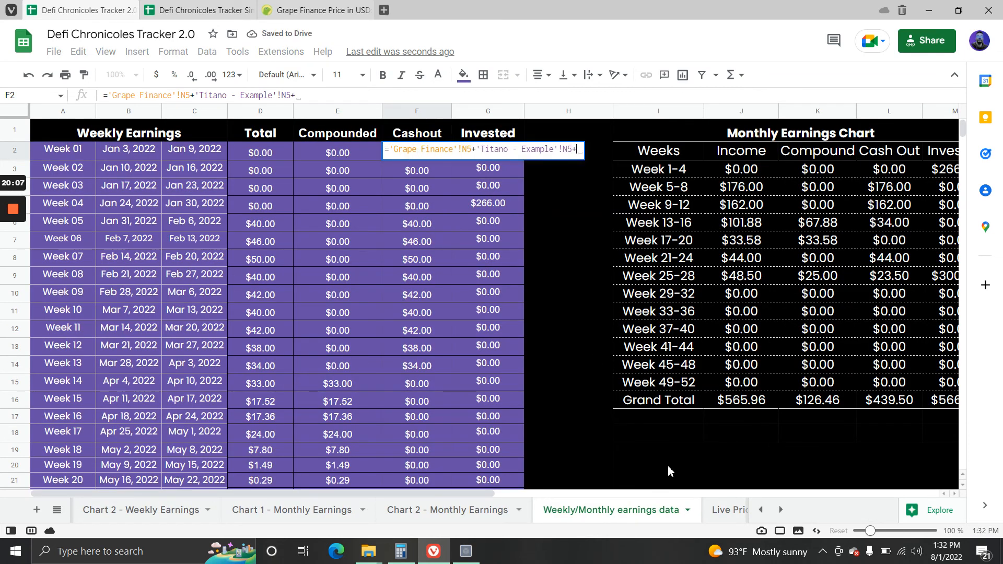
{"action": "left_click", "coordinate": [760, 509]}
{"action": "left_click", "coordinate": [761, 509]}
{"action": "left_click", "coordinate": [224, 510]}
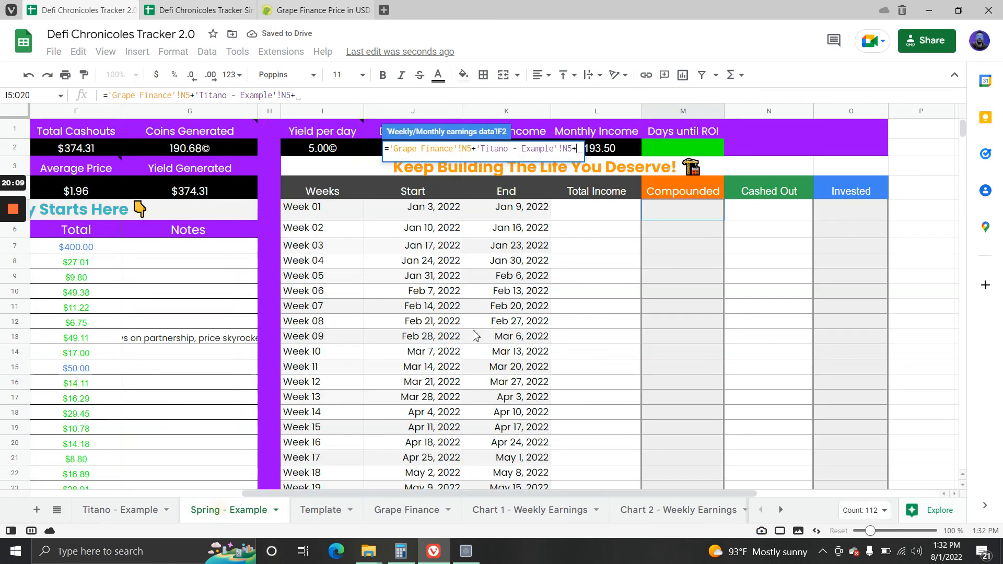
{"action": "left_click", "coordinate": [765, 212]}
{"action": "key", "text": "Return"}
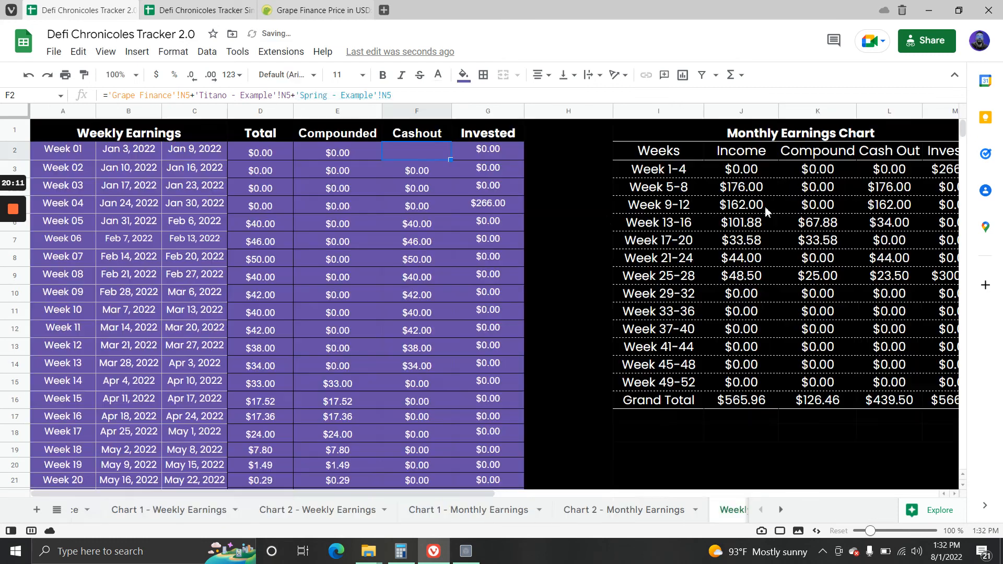
Extend the Week 01 Invested formula in G2 by adding +'Spring - Example'!O5.
{"action": "double_click", "coordinate": [491, 155]}
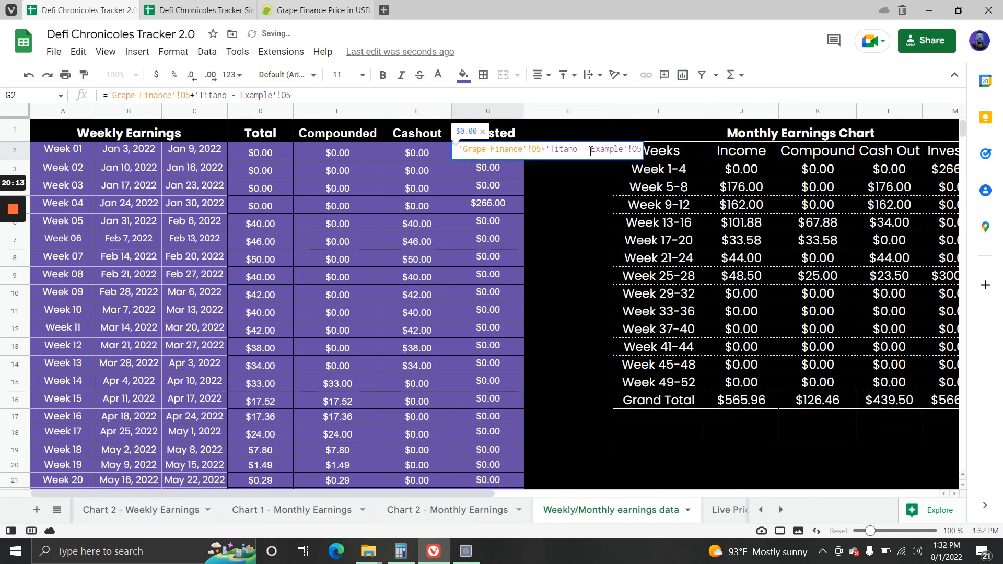
{"action": "type", "text": "+"}
{"action": "left_click", "coordinate": [760, 509]}
{"action": "left_click", "coordinate": [760, 510]}
{"action": "left_click", "coordinate": [246, 511]}
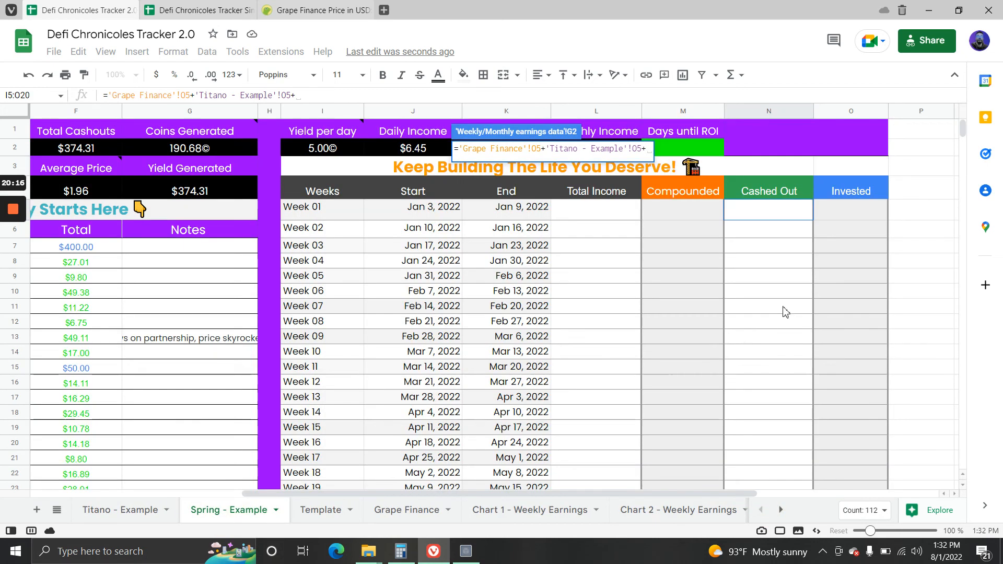
{"action": "left_click", "coordinate": [834, 215]}
{"action": "key", "text": "Return"}
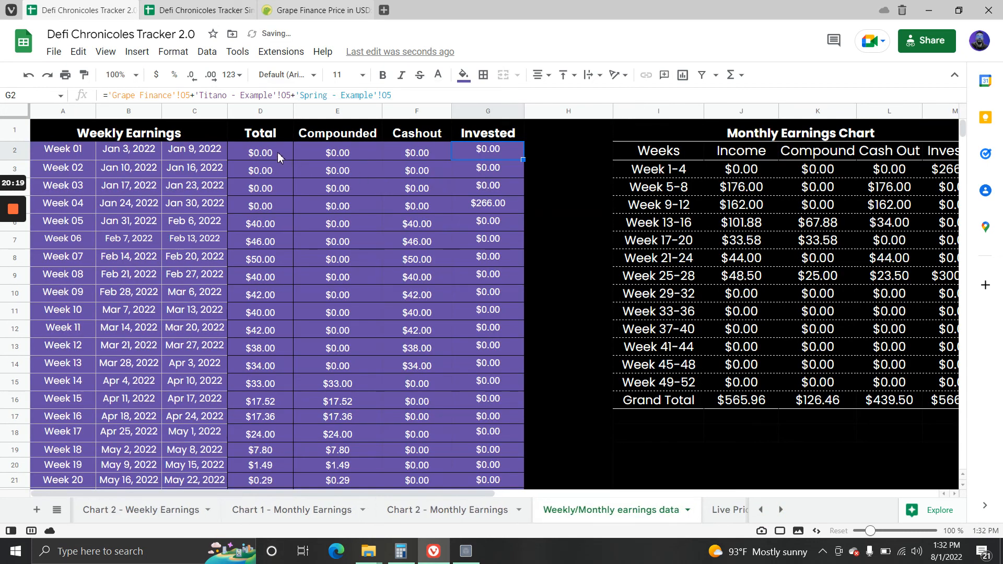
Fill the three-sheet formulas from D2:G2 down through row 53, and view the Chart 2 - Monthly Earnings sheet.
{"action": "left_click_drag", "start_coordinate": [278, 157], "coordinate": [497, 294]}
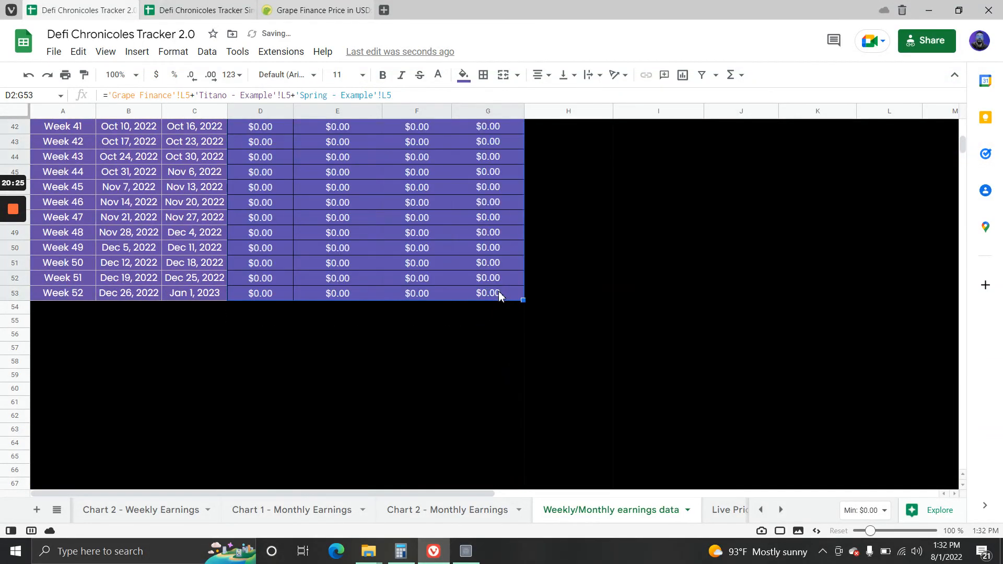
{"action": "scroll", "coordinate": [492, 331], "scroll_direction": "up", "scroll_amount": 5}
{"action": "left_click", "coordinate": [470, 510]}
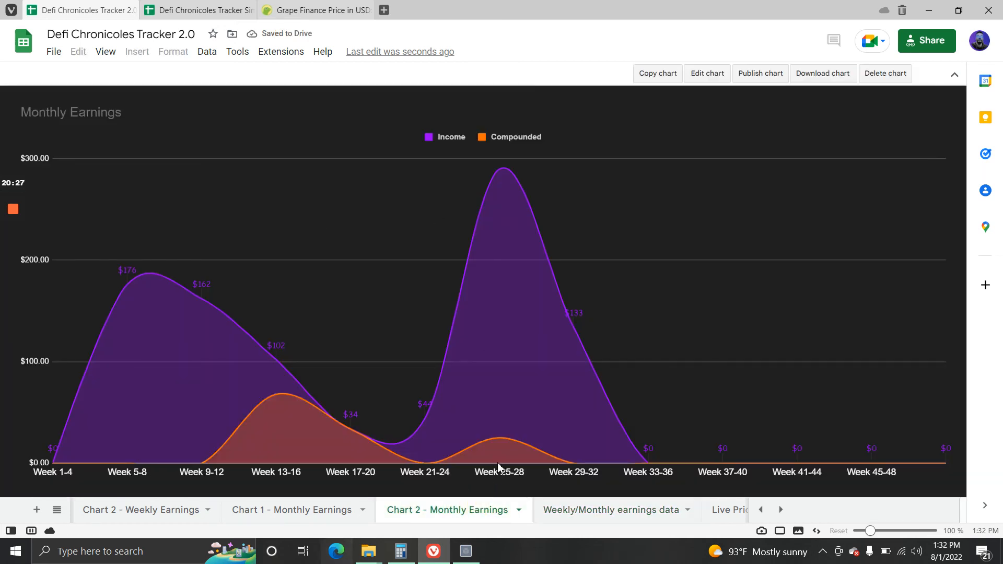
On the Weekly/Monthly earnings data sheet, examine the Week 25-28 Income, Compound, Cash Out and Invested formulas in the Monthly Earnings Chart table.
{"action": "left_click", "coordinate": [610, 509]}
{"action": "scroll", "coordinate": [275, 354], "scroll_direction": "up", "scroll_amount": 7}
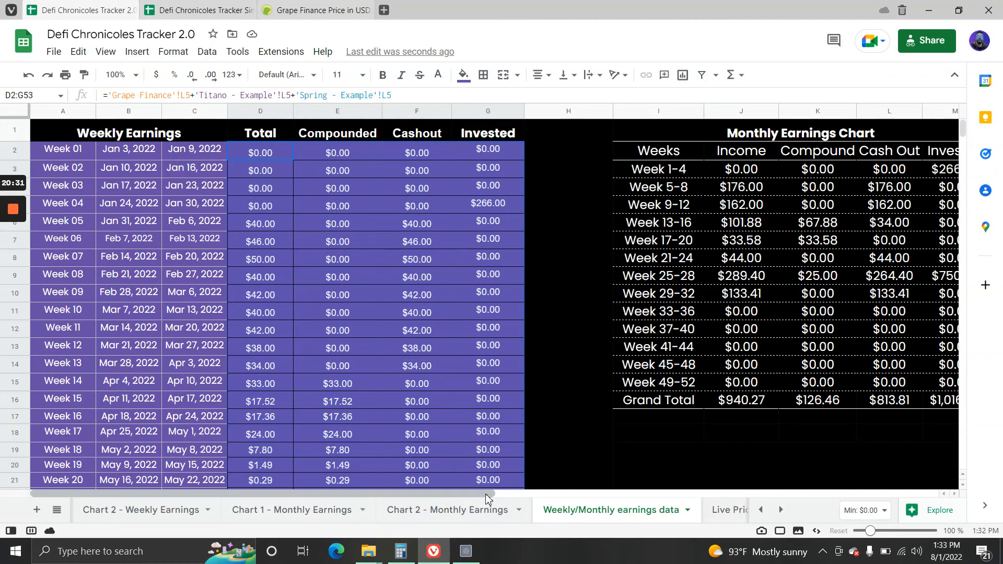
{"action": "left_click", "coordinate": [598, 493]}
{"action": "left_click_drag", "start_coordinate": [642, 495], "coordinate": [700, 483]}
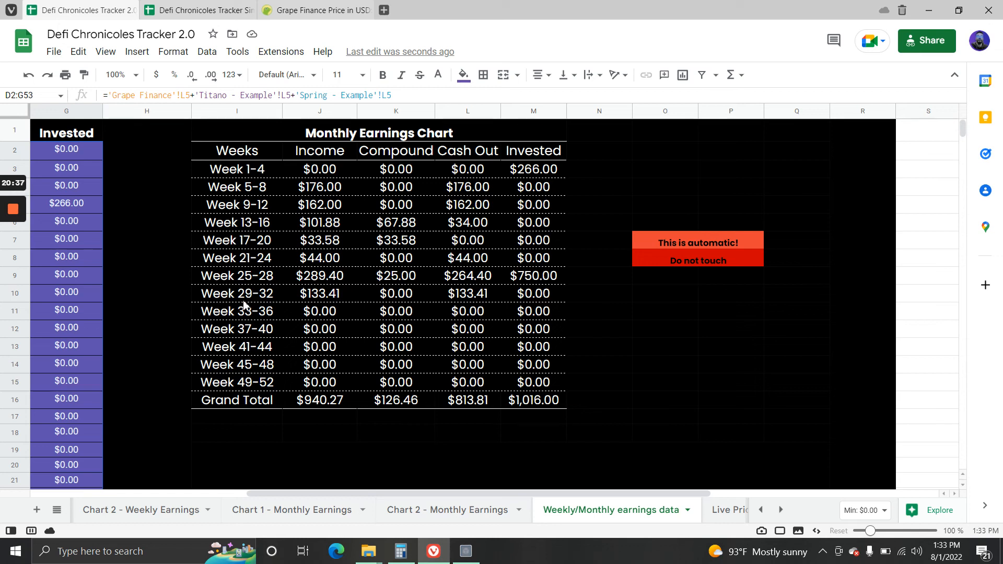
{"action": "left_click", "coordinate": [328, 278]}
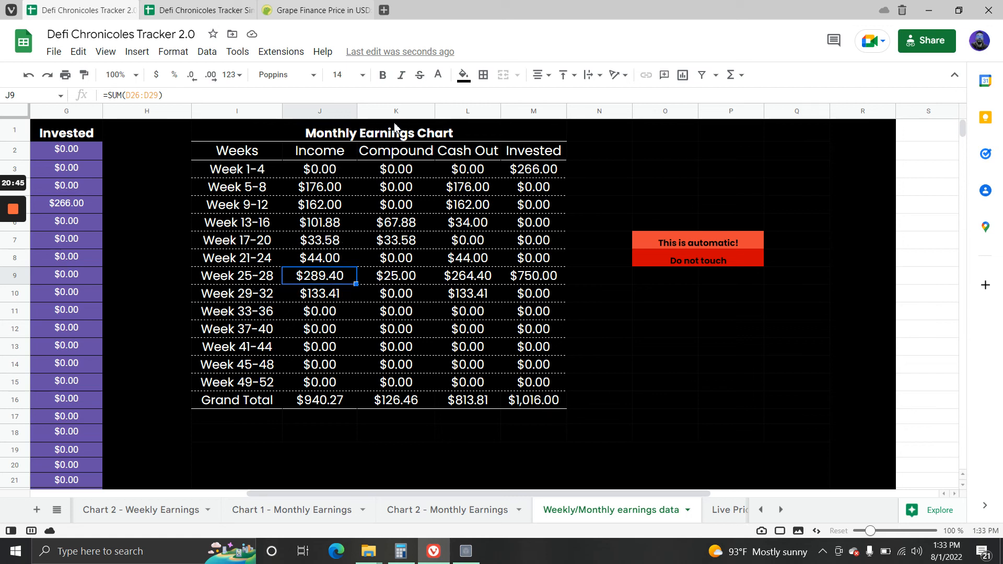
{"action": "left_click", "coordinate": [407, 280]}
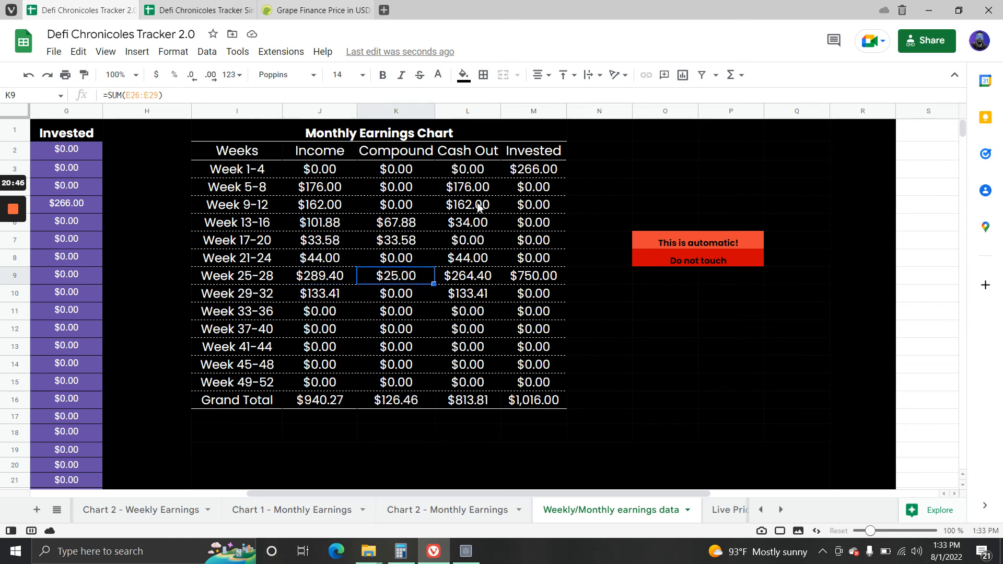
{"action": "left_click", "coordinate": [470, 282]}
{"action": "left_click", "coordinate": [531, 289]}
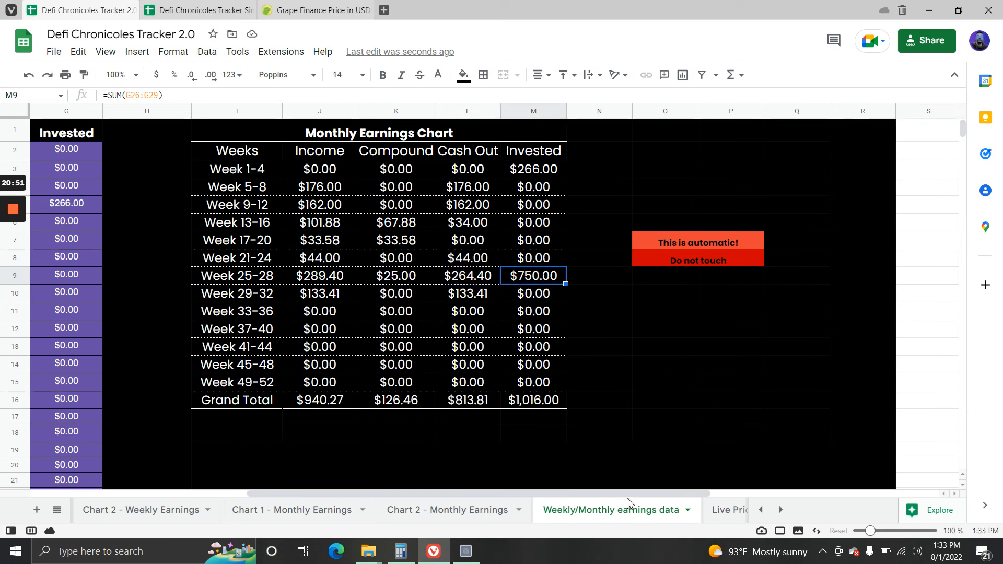
Clear the Total, Compounded, Cashout and Invested formulas for all weeks in D2:G53 of the Weekly Earnings table.
{"action": "left_click_drag", "start_coordinate": [634, 496], "coordinate": [396, 527]}
{"action": "left_click_drag", "start_coordinate": [335, 175], "coordinate": [491, 369]}
{"action": "key", "text": "Delete"}
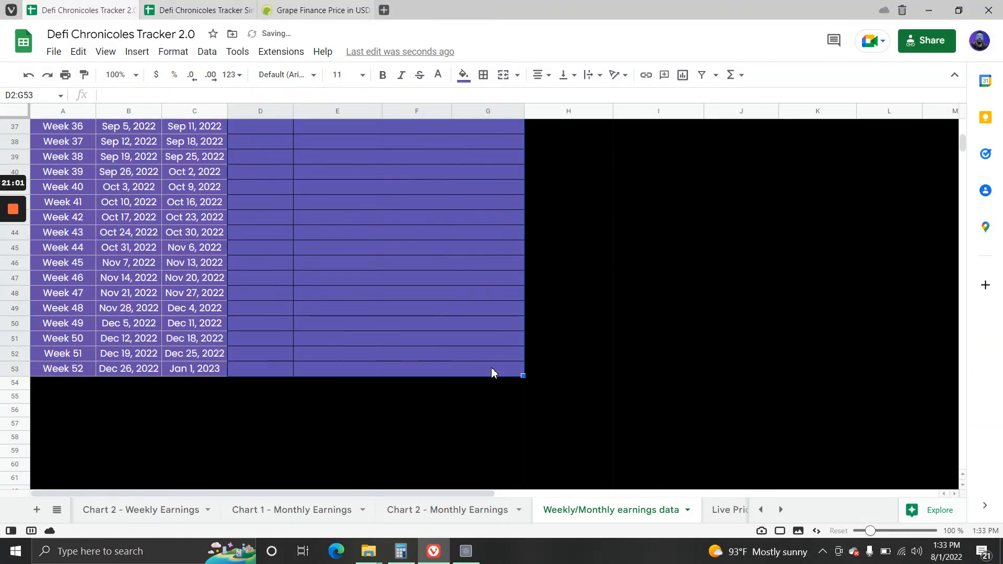
{"action": "scroll", "coordinate": [492, 373], "scroll_direction": "up", "scroll_amount": 10}
{"action": "left_click", "coordinate": [492, 260]}
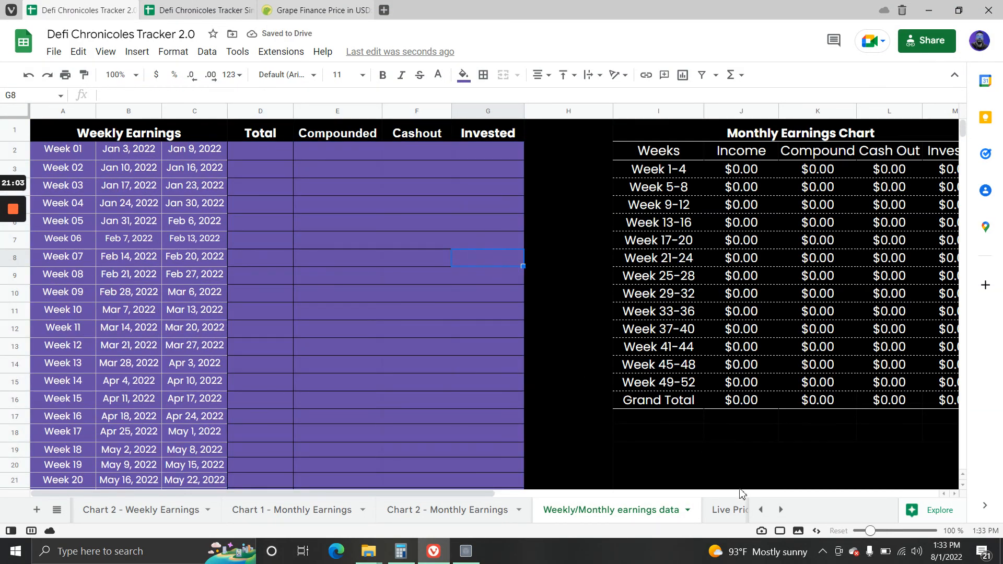
Open the Template sheet and view its sheet options, including Duplicate, without applying any.
{"action": "left_click", "coordinate": [760, 509]}
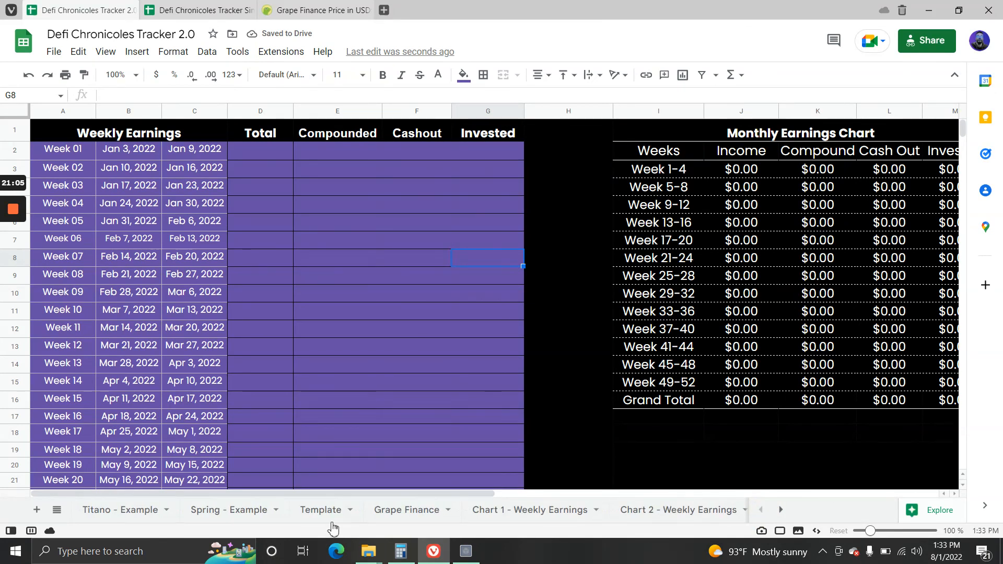
{"action": "left_click", "coordinate": [321, 510]}
{"action": "left_click", "coordinate": [349, 514]}
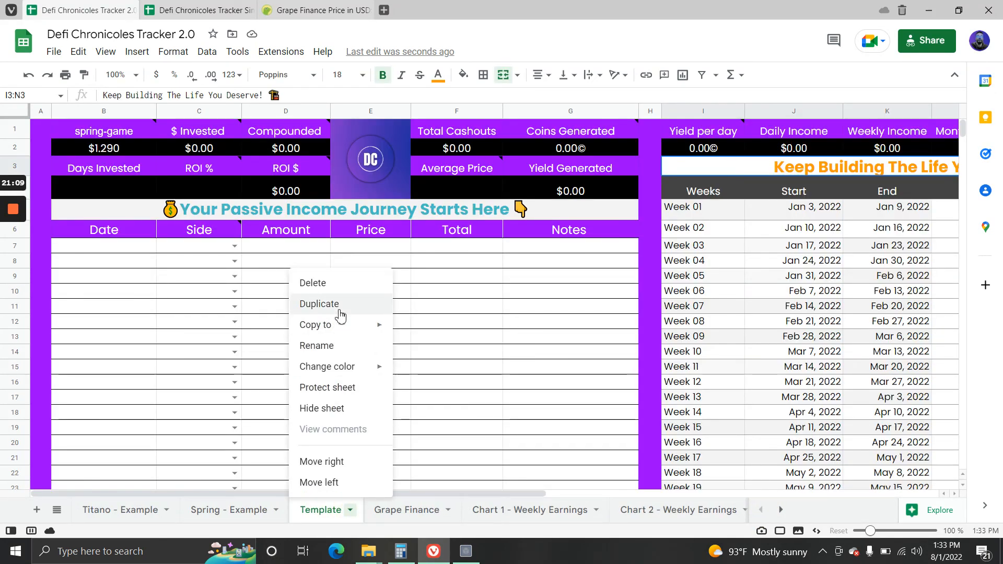
{"action": "left_click", "coordinate": [433, 438]}
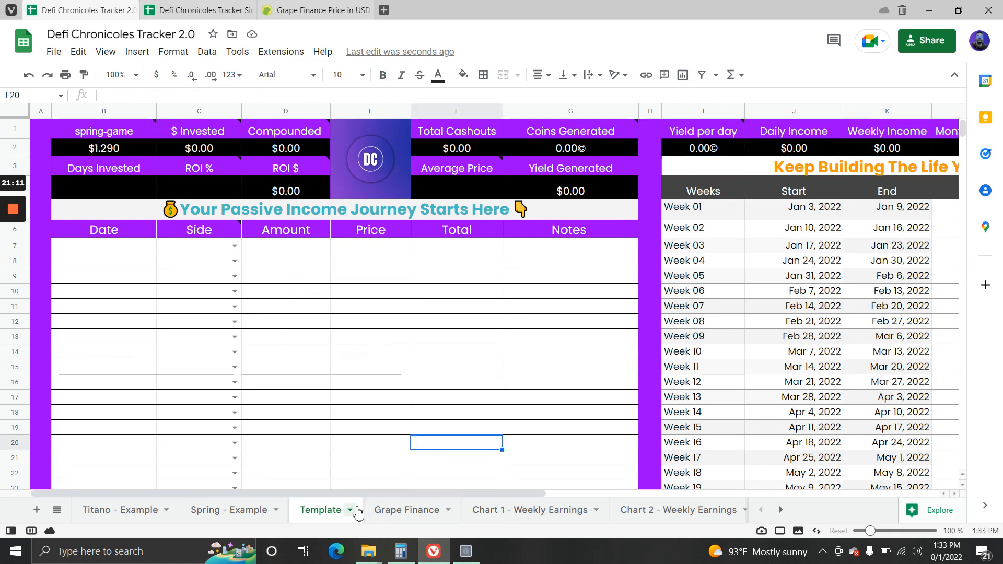